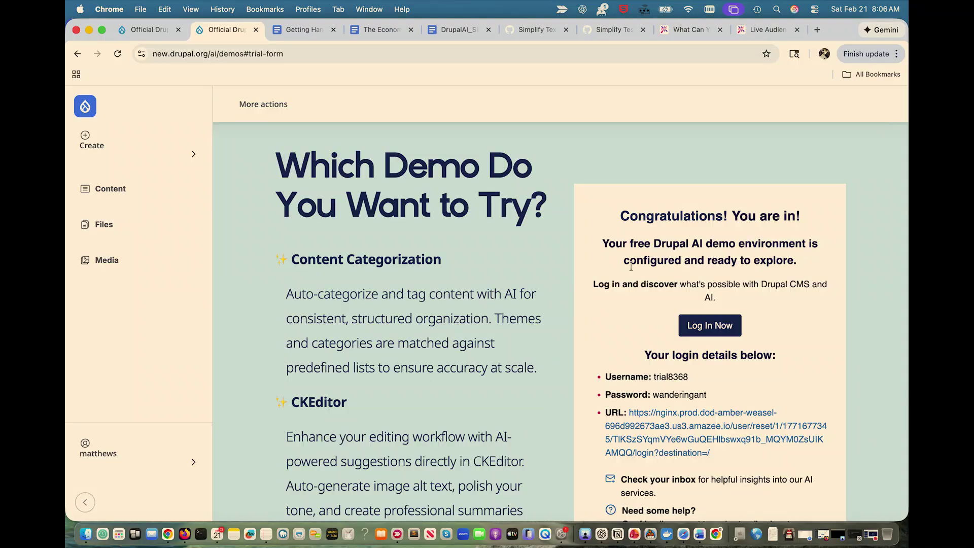
Log in to the Drupal AI demo site and filter its list of installable modules by "AI".
left_click(722, 325)
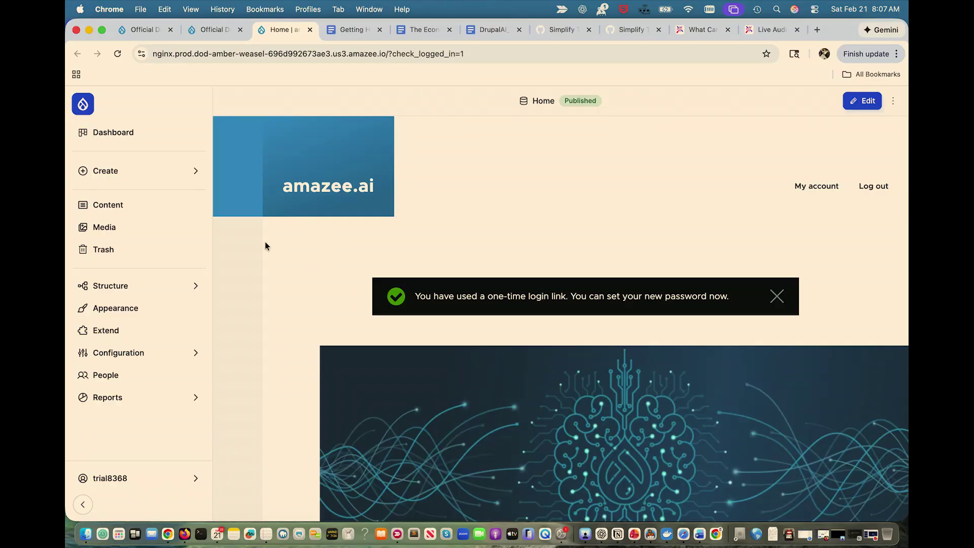
left_click(124, 330)
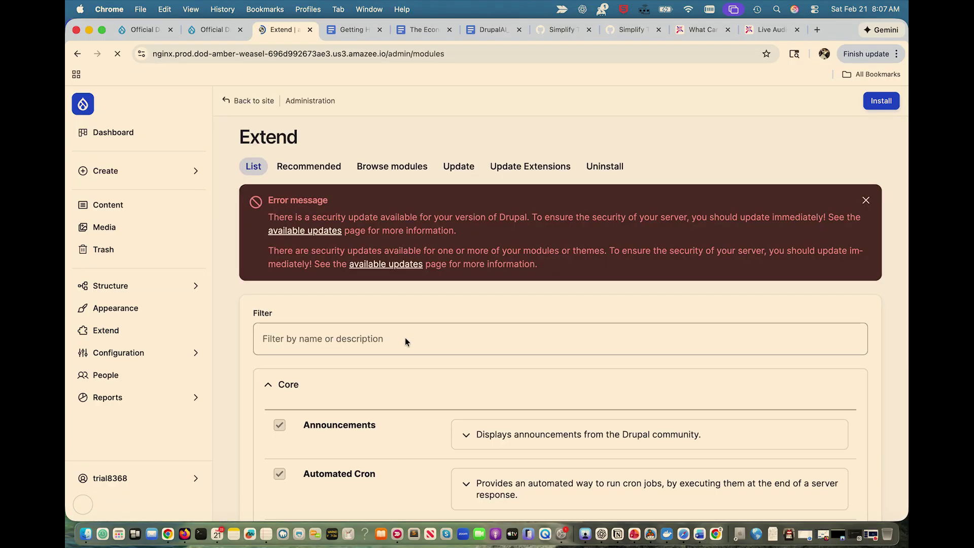
scroll(386, 272, "down", 1)
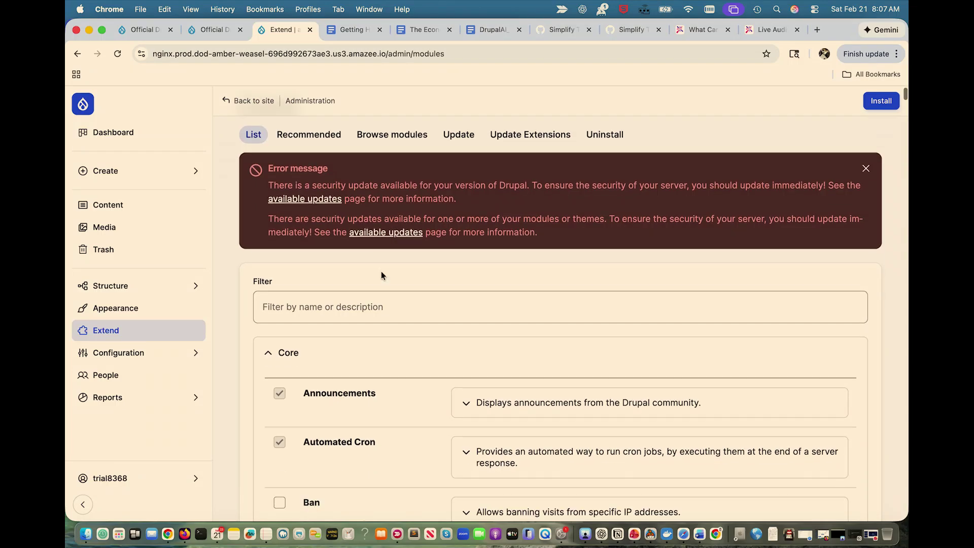
left_click(330, 307)
type("A")
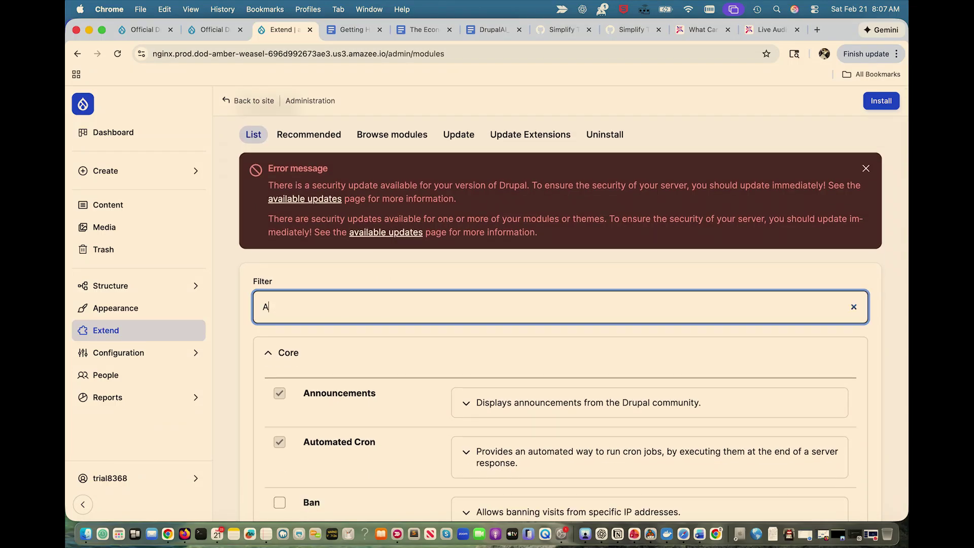
type("I")
Install the AI Automators and AI Logging modules from the AI group of the filtered module list.
scroll(406, 315, "down", 5)
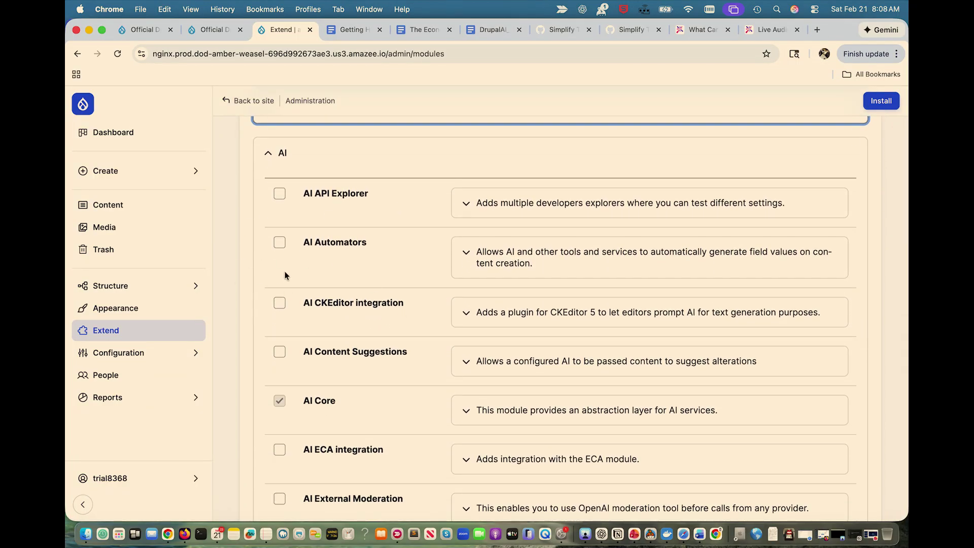
left_click(279, 242)
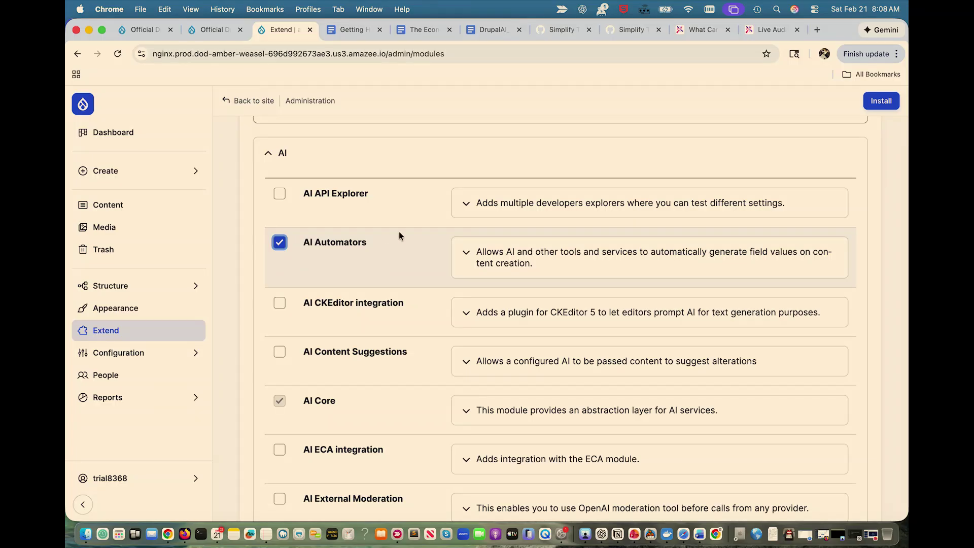
scroll(399, 235, "down", 1)
scroll(399, 236, "down", 4)
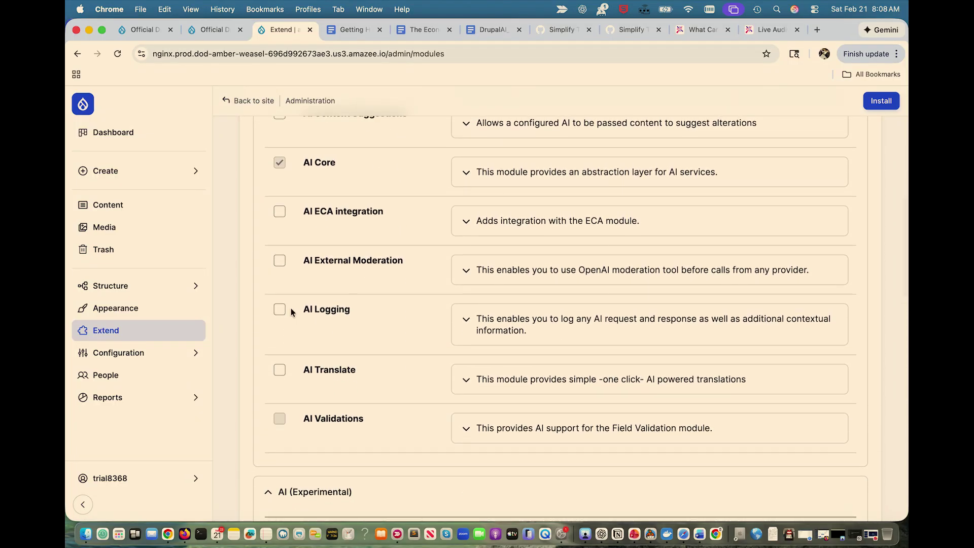
left_click(279, 310)
scroll(386, 261, "down", 6)
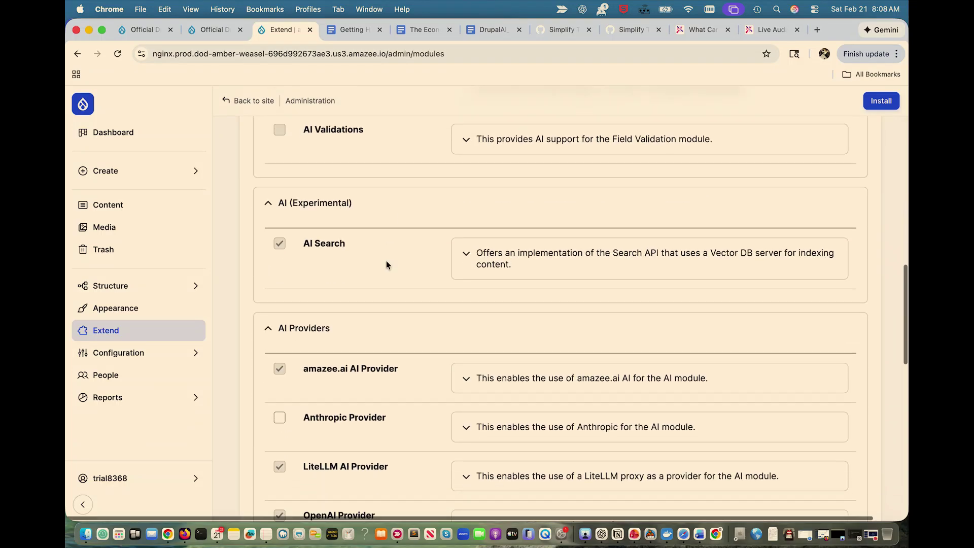
scroll(386, 260, "down", 1)
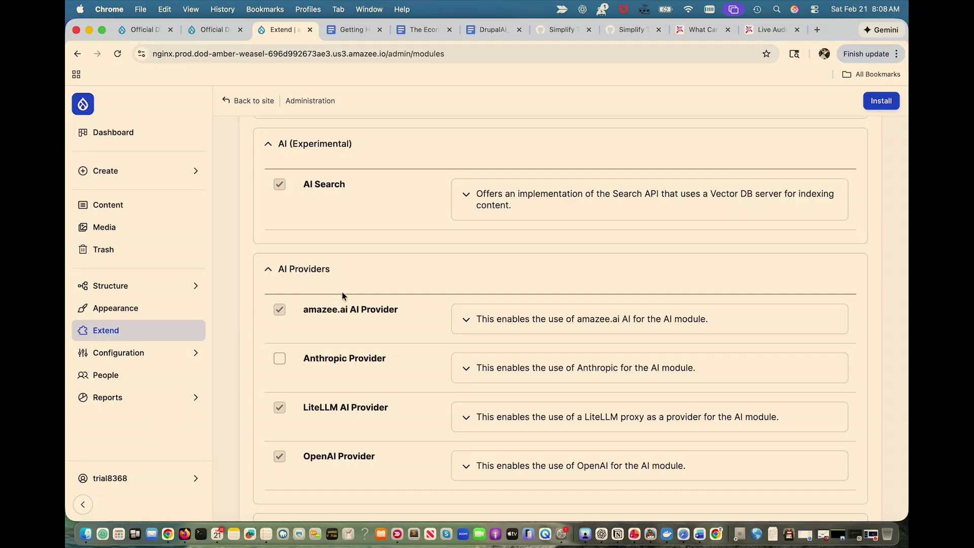
scroll(228, 379, "down", 3)
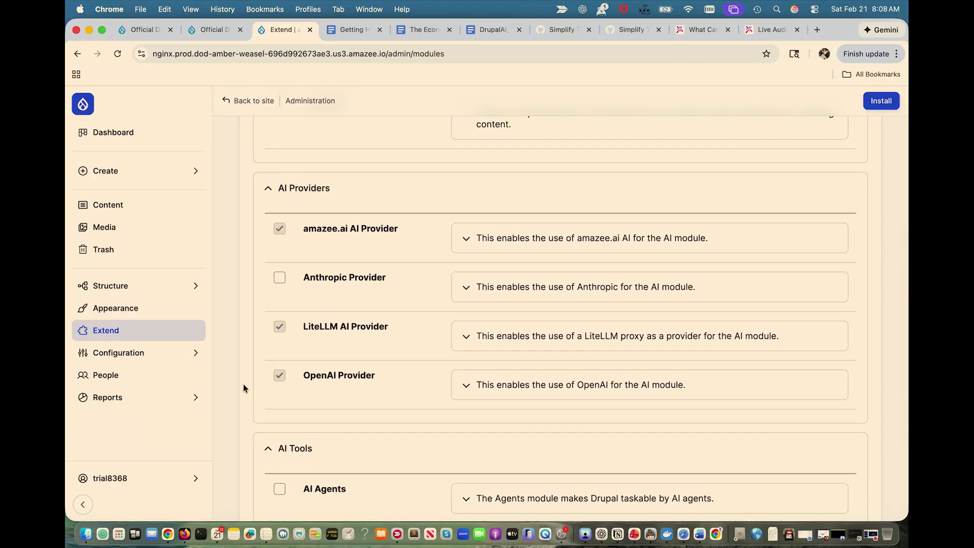
scroll(243, 387, "down", 4)
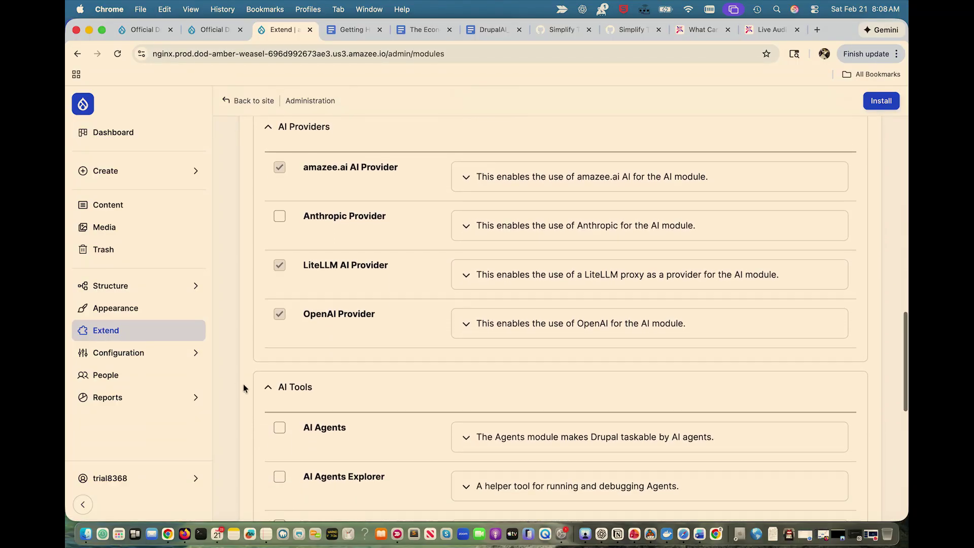
scroll(242, 383, "down", 2)
scroll(243, 384, "up", 15)
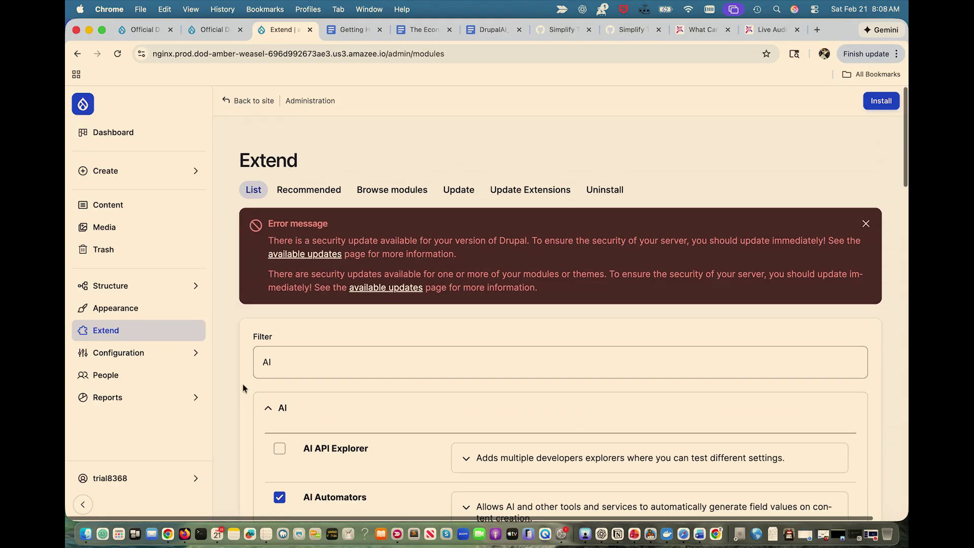
left_click(880, 101)
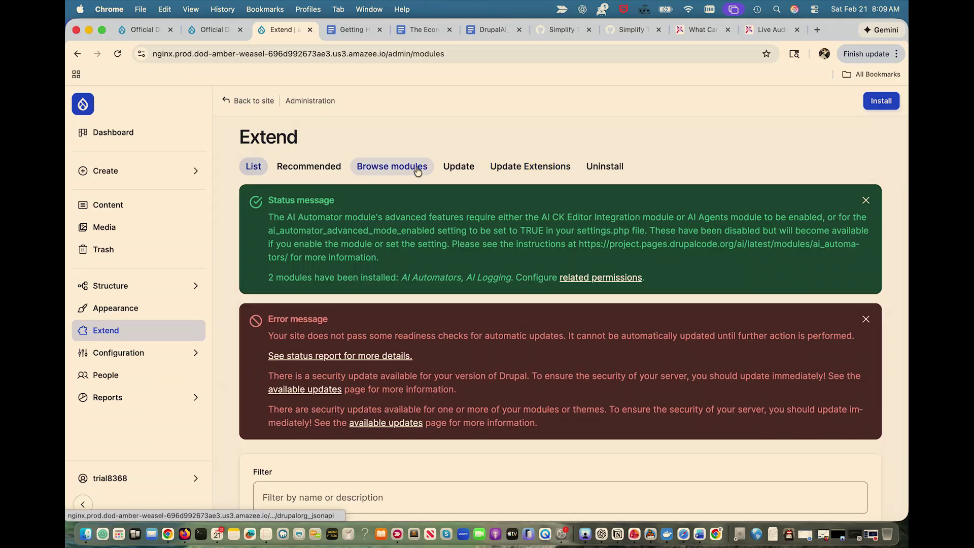
Create a content type named "Simplified Text" with the default submission settings and continue to managing its fields.
left_click(137, 355)
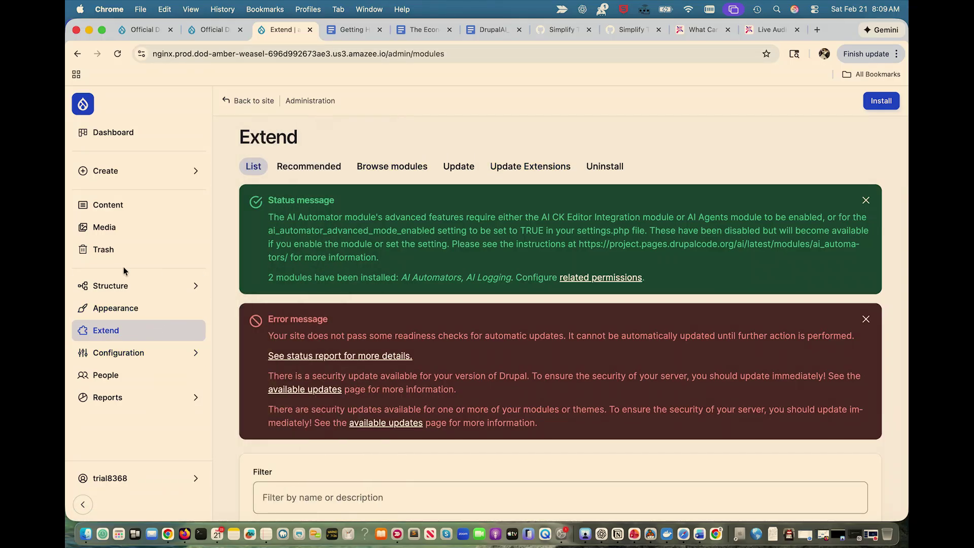
mouse_move(126, 288)
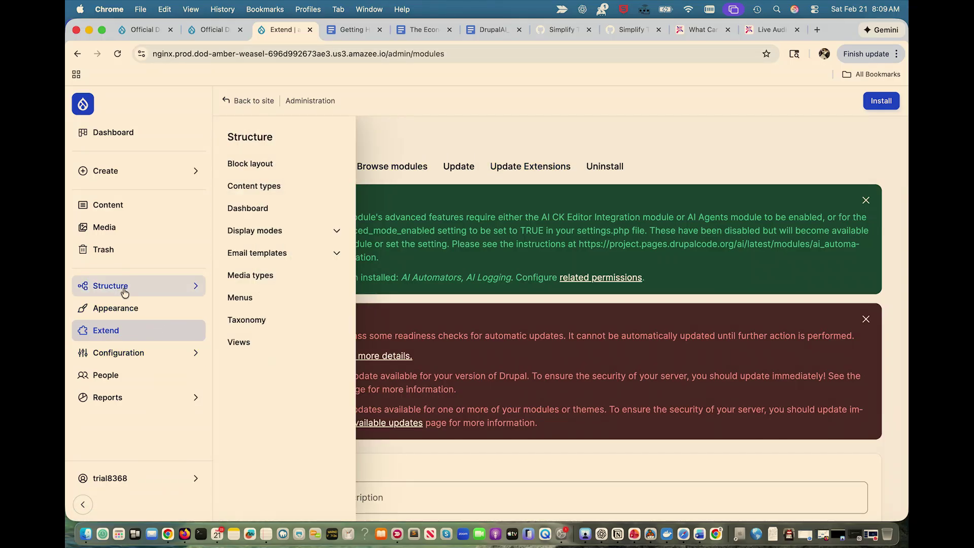
left_click(268, 186)
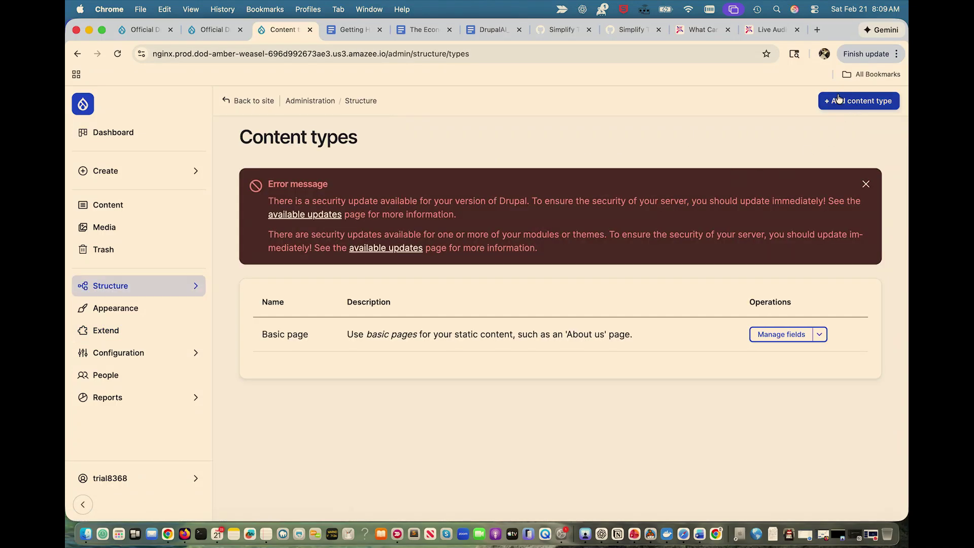
left_click(845, 101)
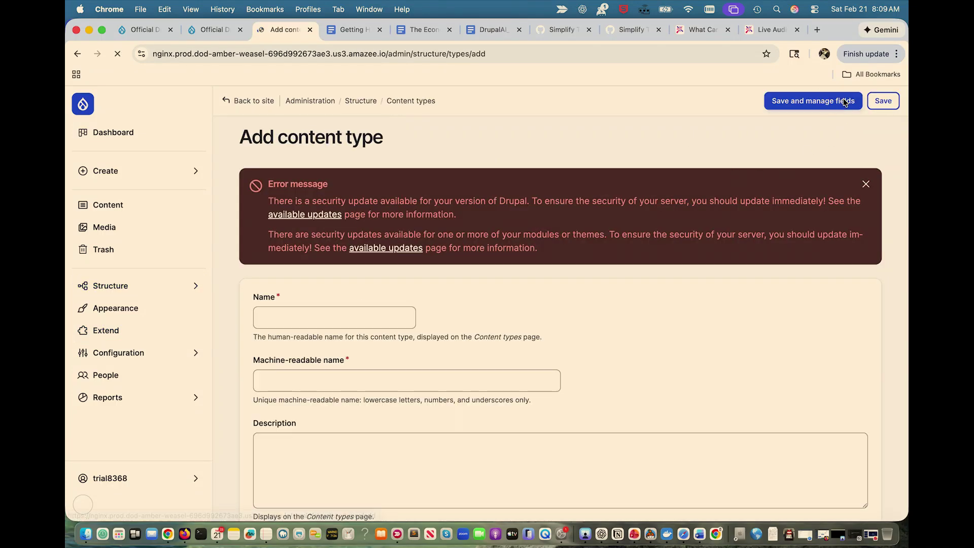
left_click(328, 323)
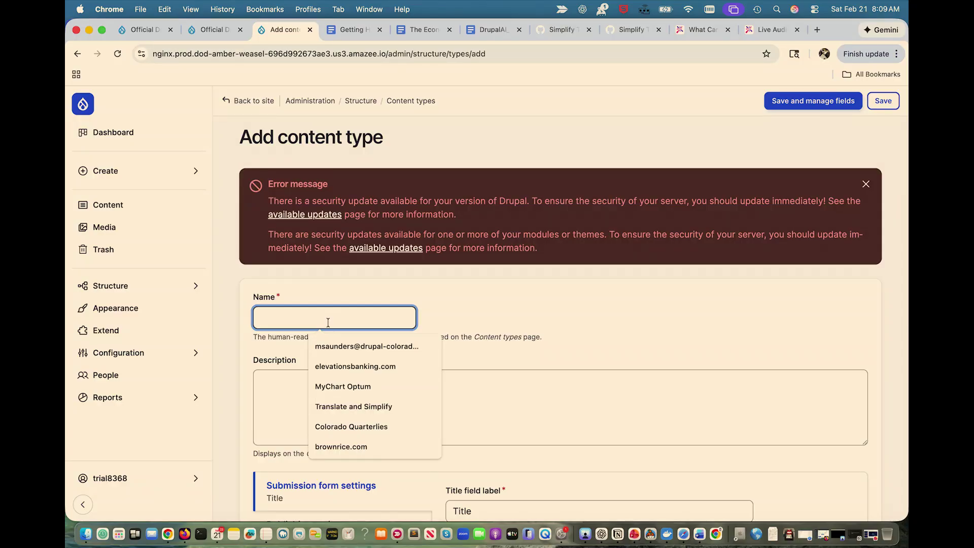
type("Simplified Text")
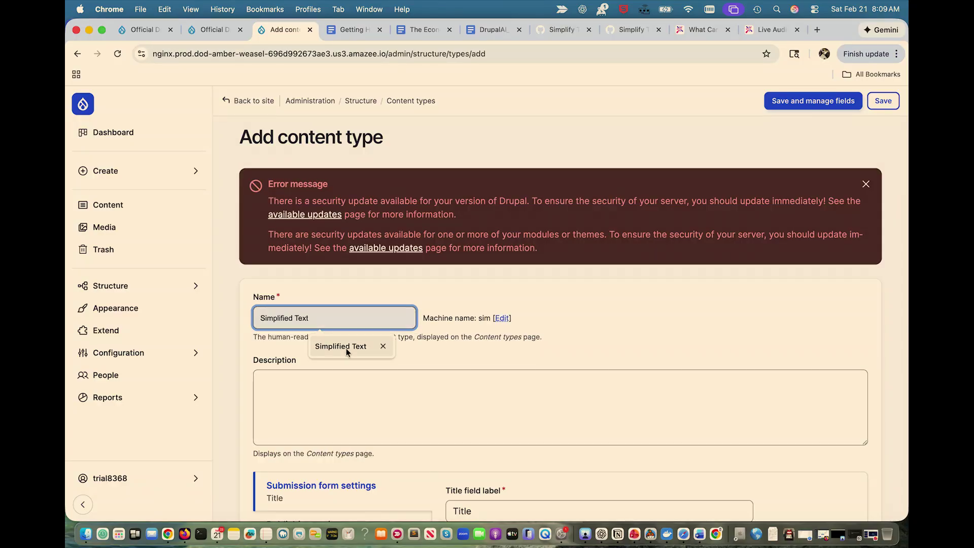
left_click(346, 348)
scroll(518, 363, "down", 6)
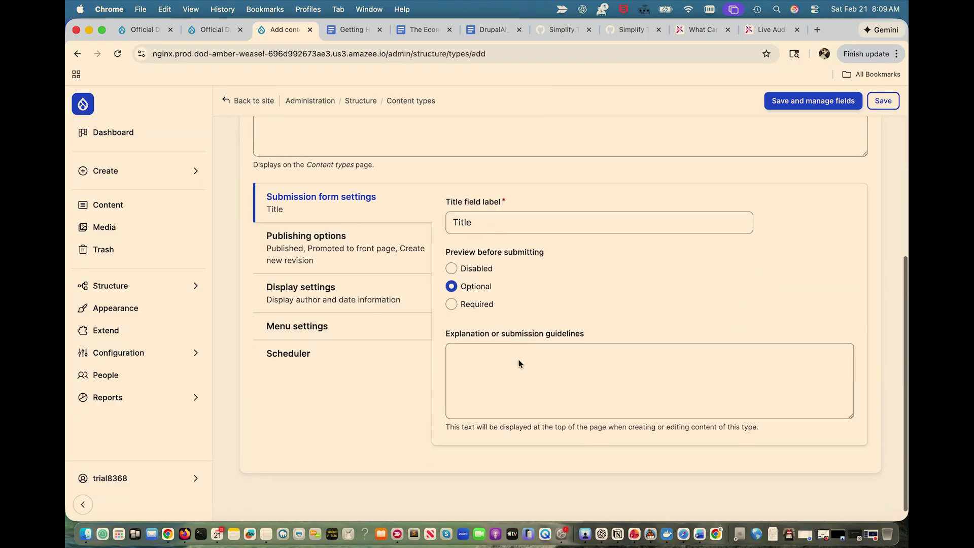
left_click(805, 102)
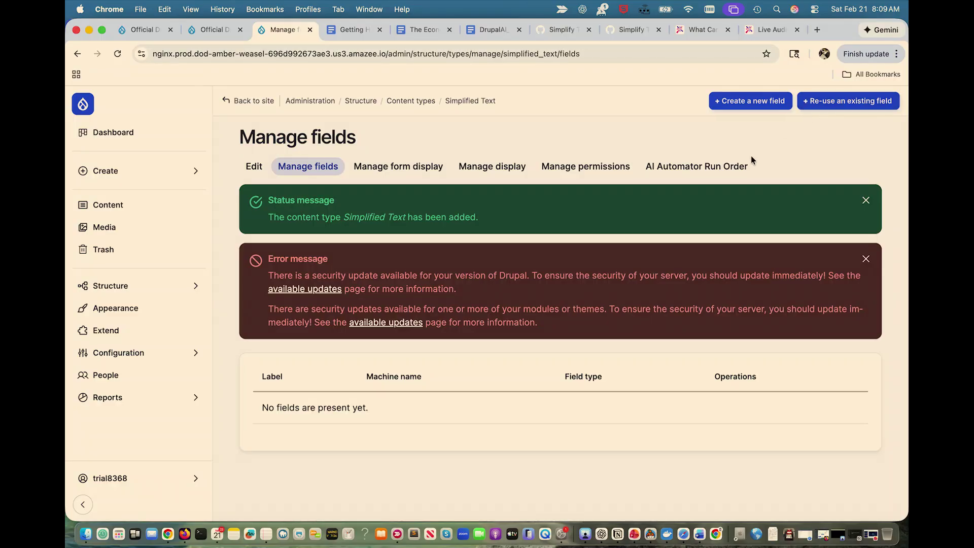
Add a formatted text field labelled "Body" with the field type Text (formatted, long) to the content type.
left_click(747, 101)
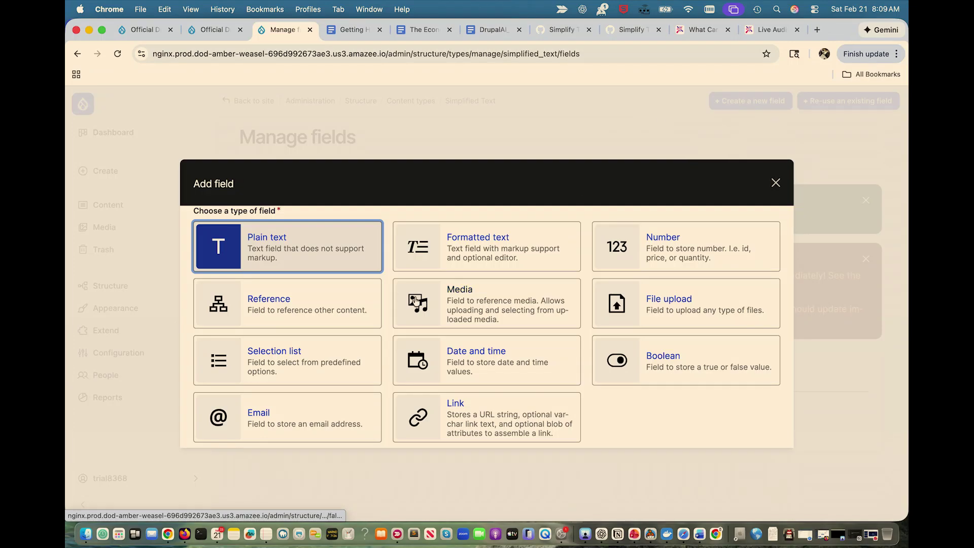
left_click(485, 241)
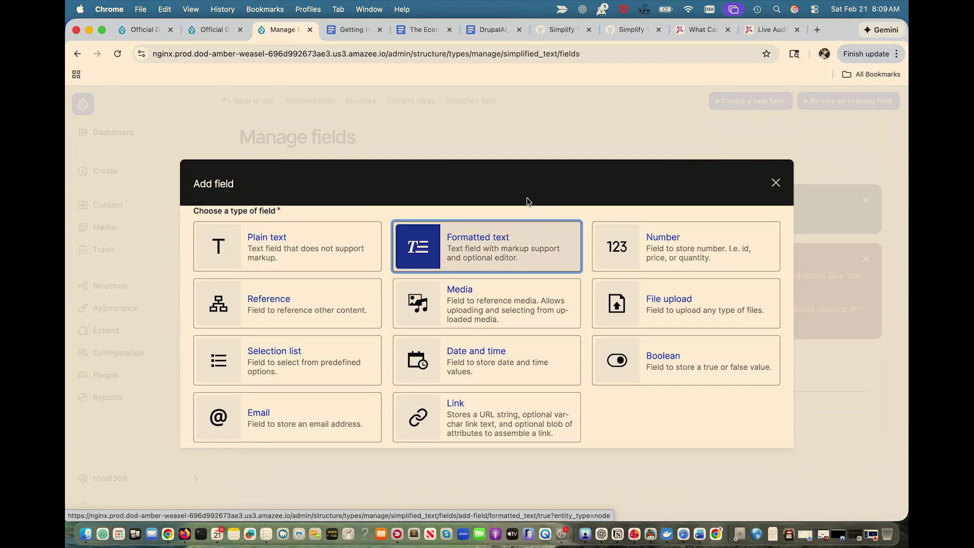
left_click(514, 159)
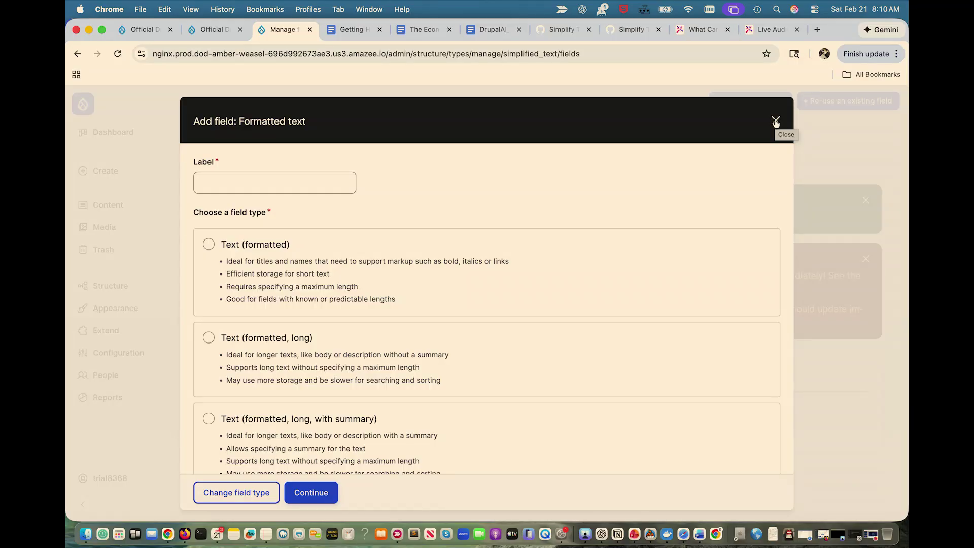
left_click(241, 184)
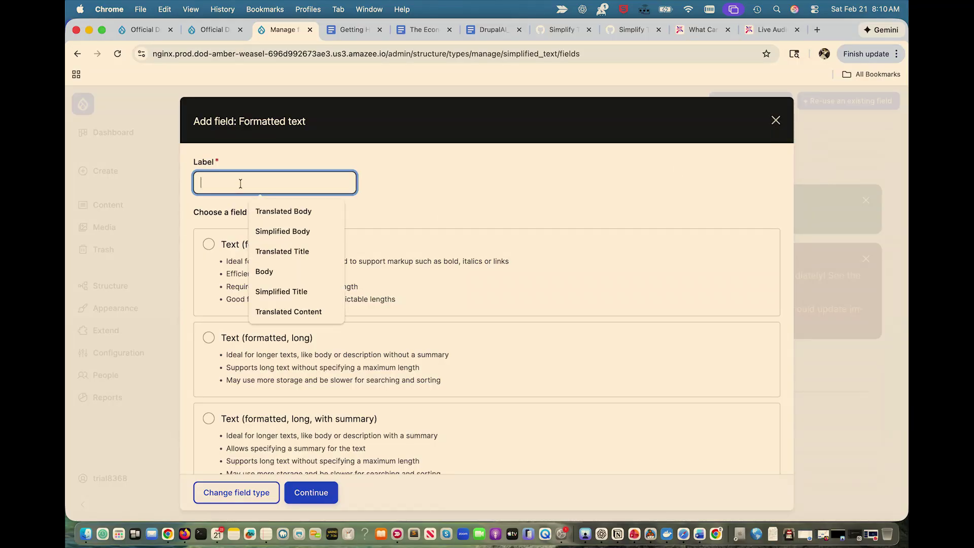
type("Body")
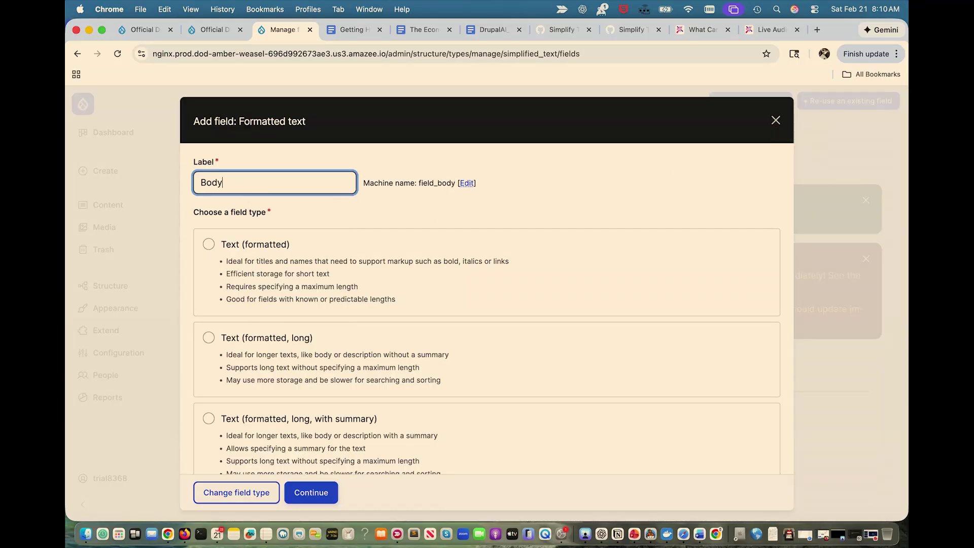
scroll(244, 229, "down", 1)
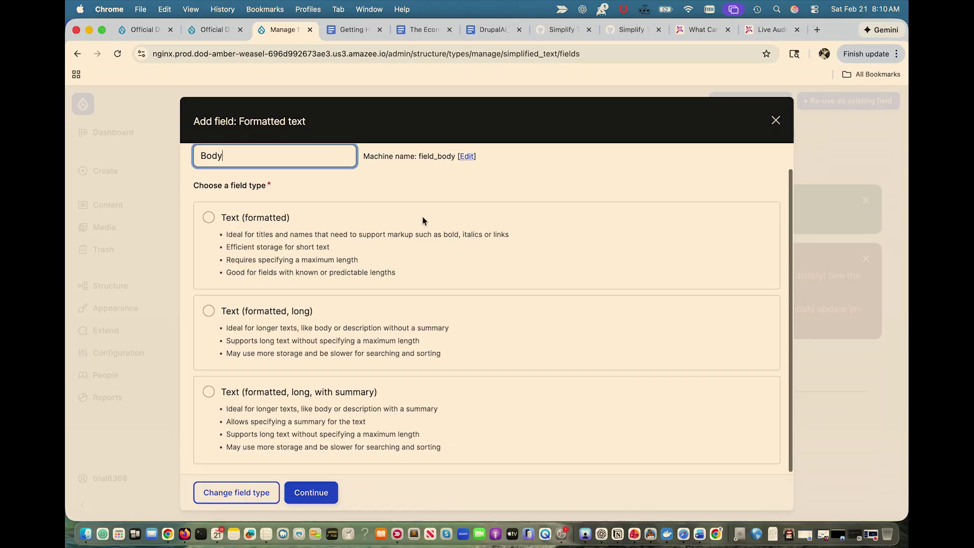
left_click(208, 311)
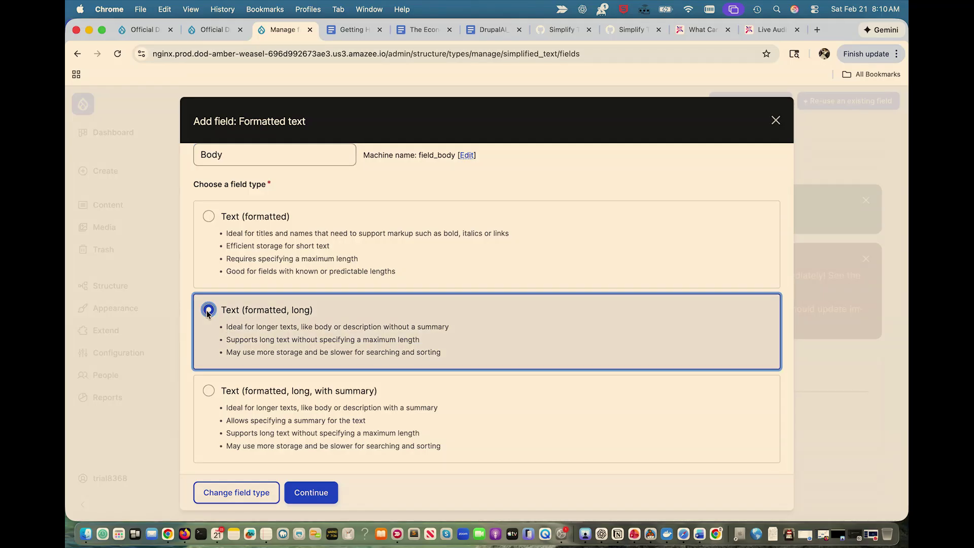
left_click(313, 496)
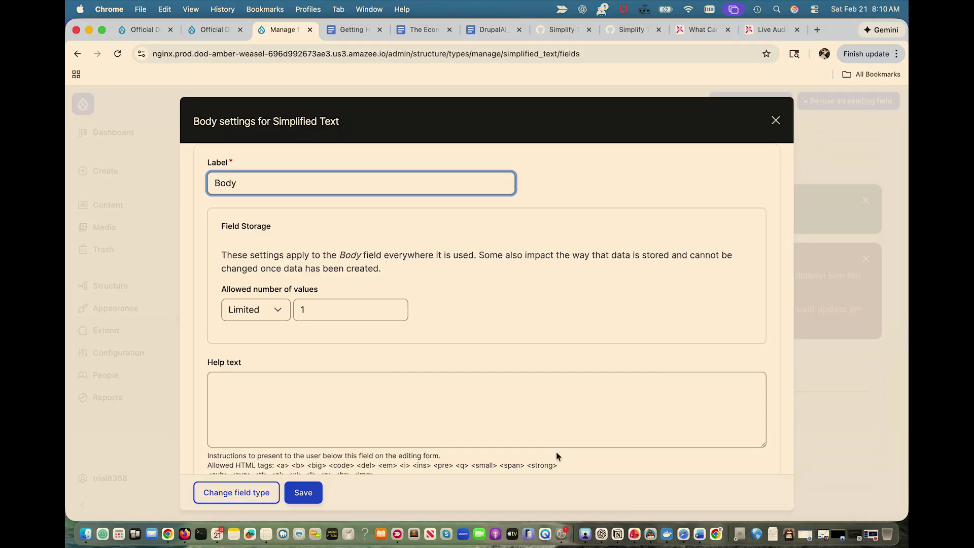
Allow only the Content text format for the Body field and save its settings.
scroll(561, 374, "down", 5)
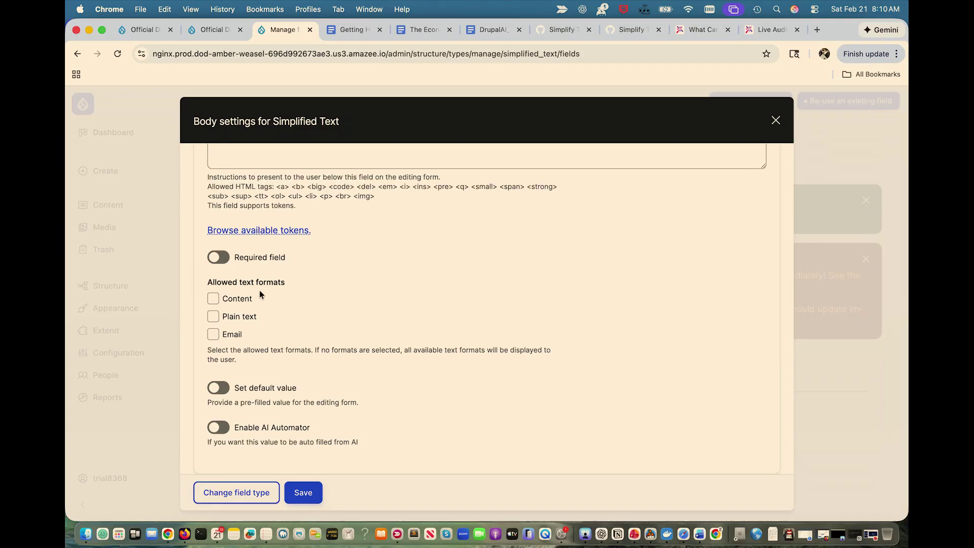
left_click(213, 300)
left_click(294, 498)
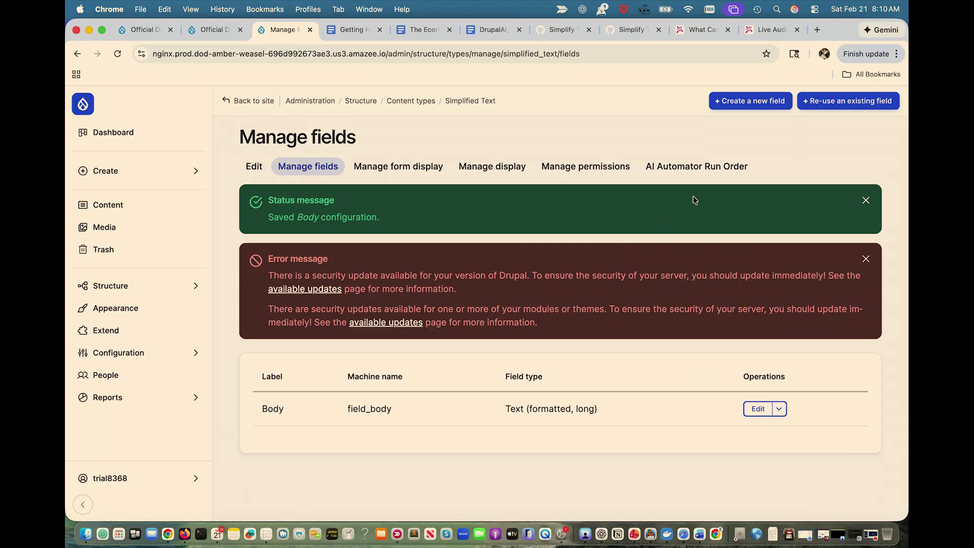
Add a formatted text field labelled "Simplified Title" with the field type Text (formatted) to the content type.
left_click(747, 104)
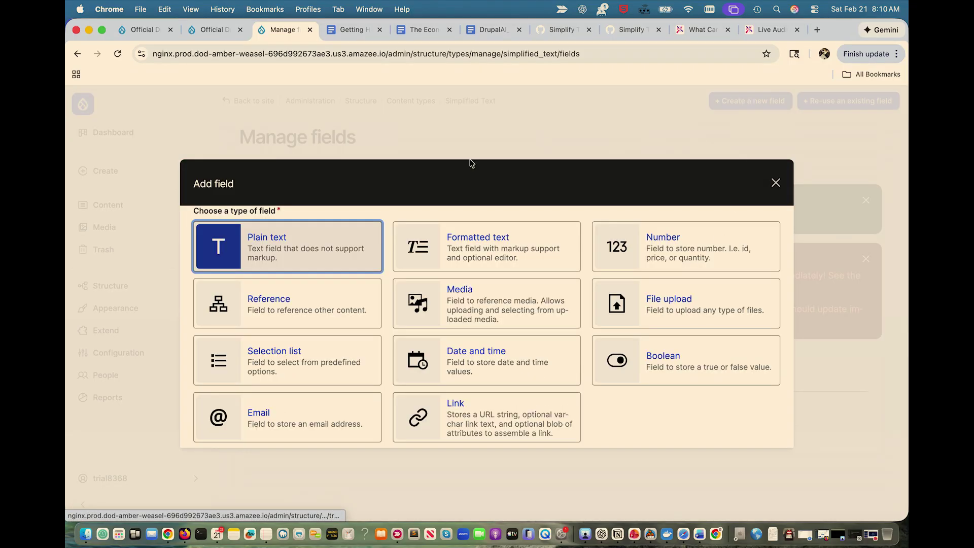
left_click(458, 263)
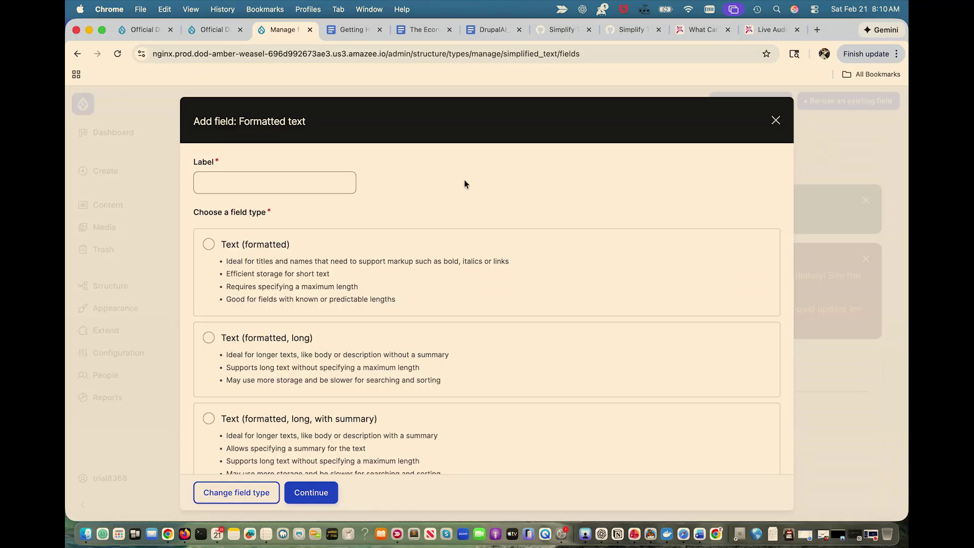
left_click(253, 184)
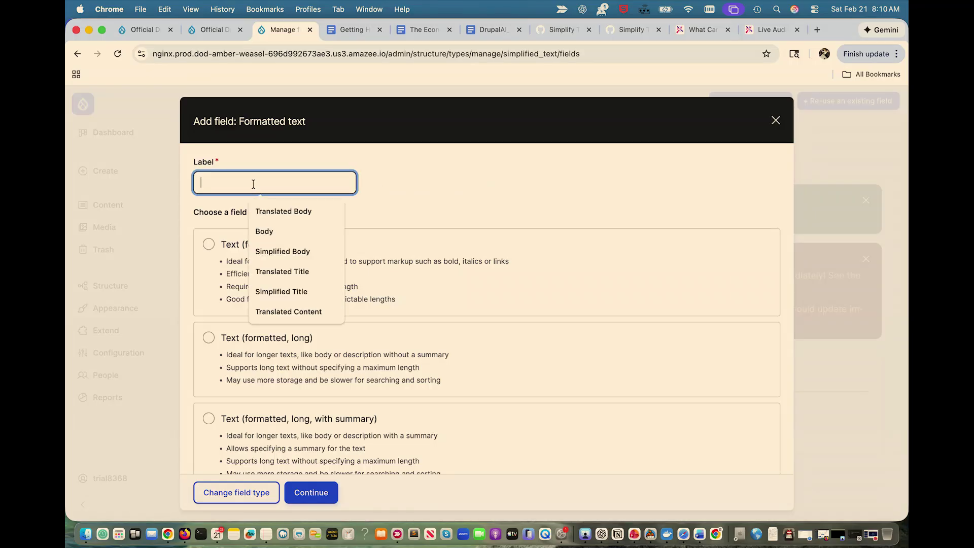
type("Si")
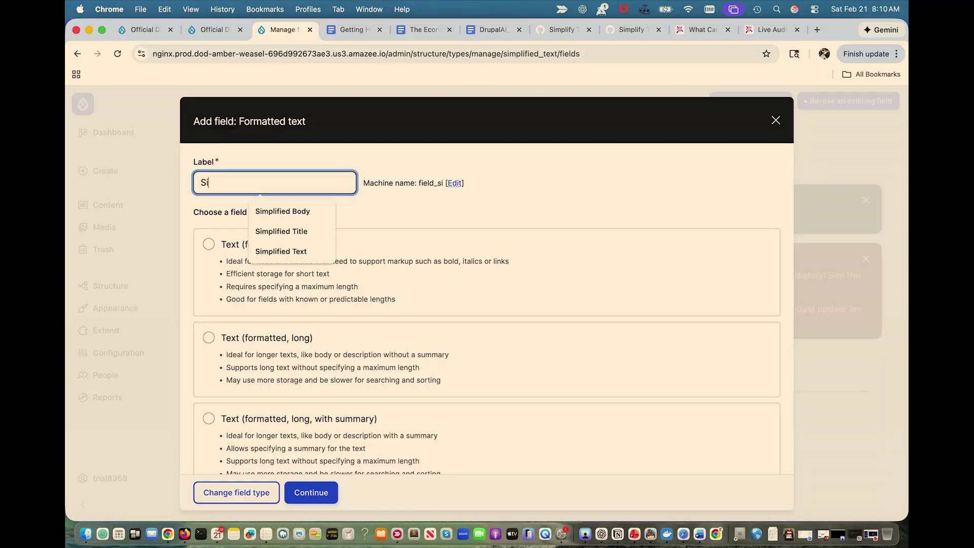
type("mplified Title")
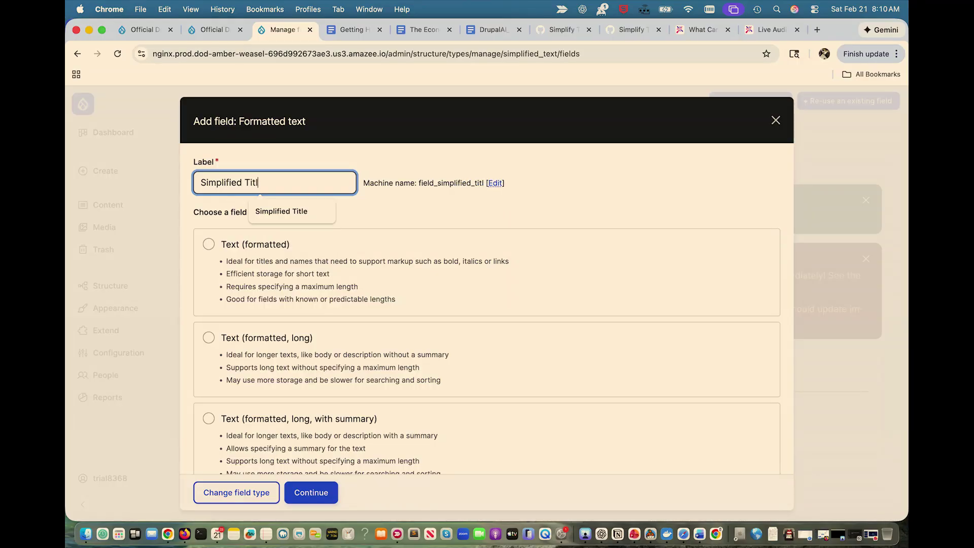
scroll(505, 293, "down", 2)
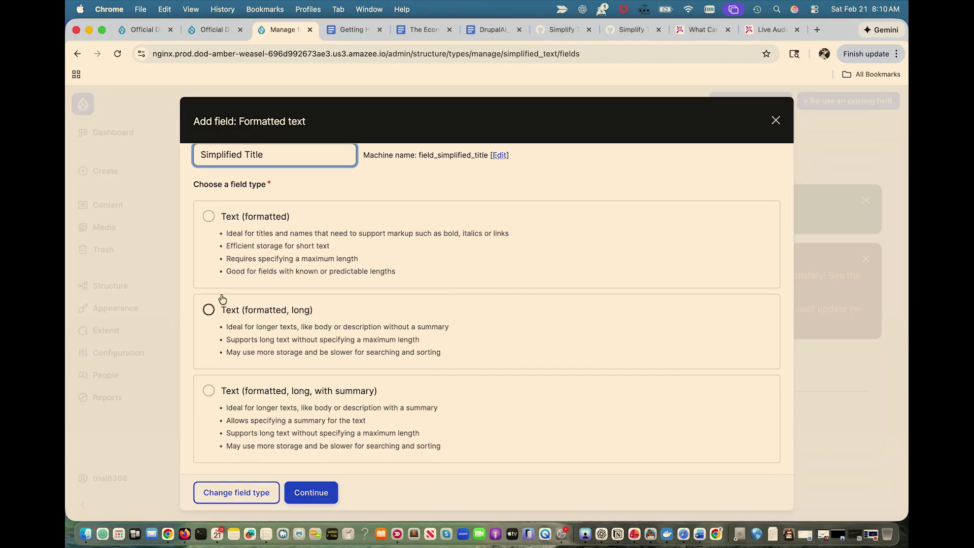
left_click(208, 216)
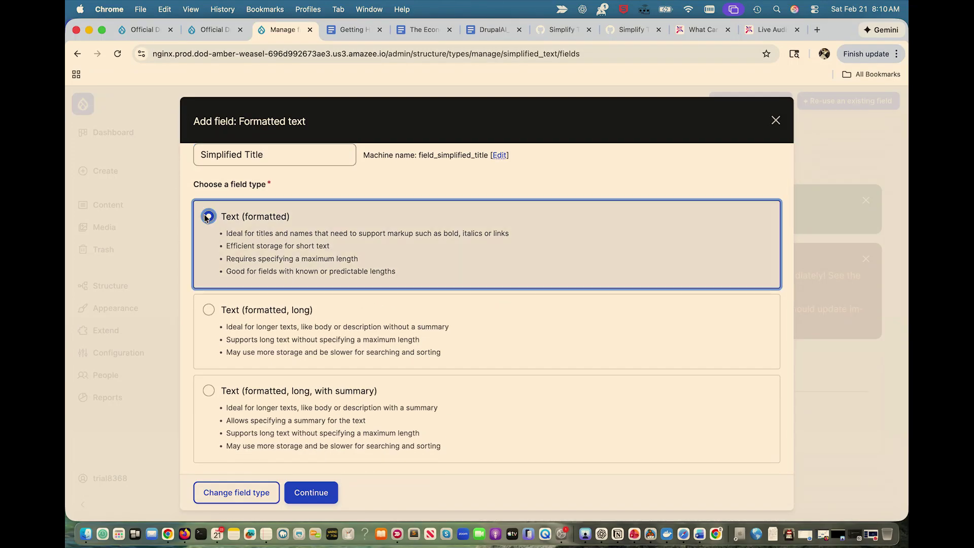
left_click(321, 492)
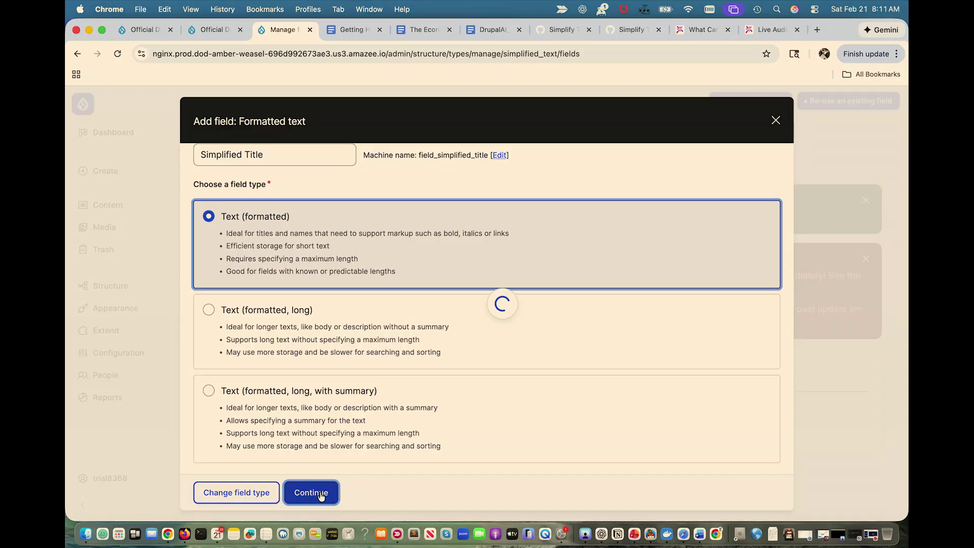
Allow only the Content text format for Simplified Title and enable its AI Automator with the type LLM: Text.
scroll(492, 275, "down", 6)
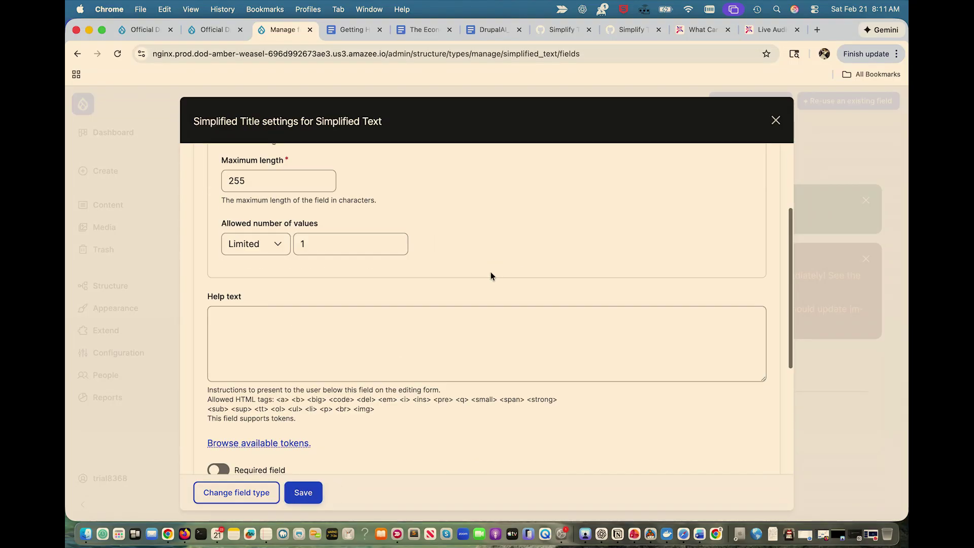
left_click(213, 299)
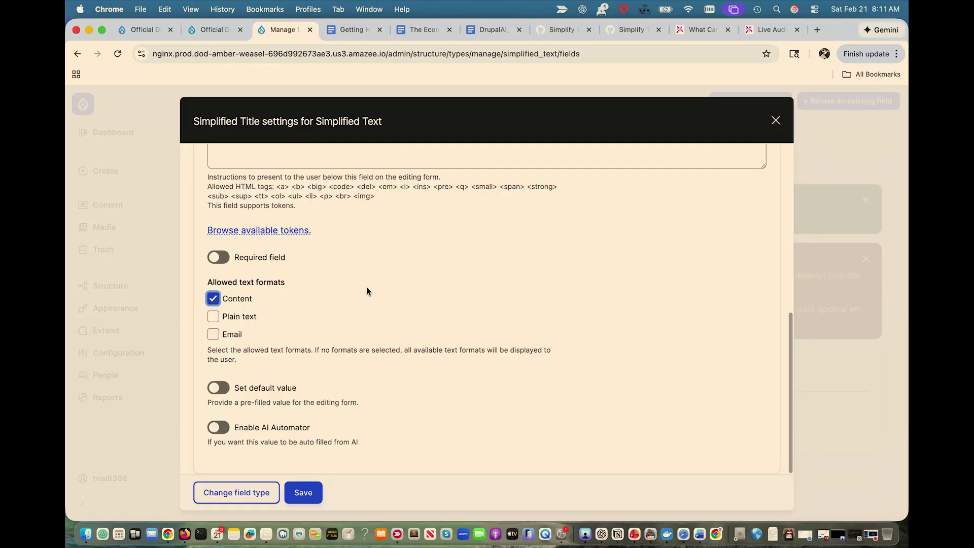
left_click(220, 428)
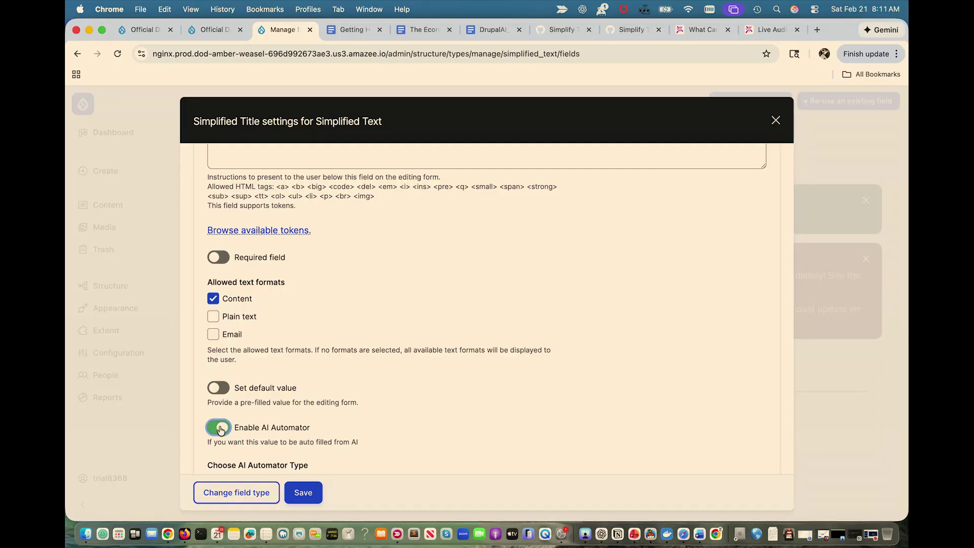
scroll(325, 391, "down", 4)
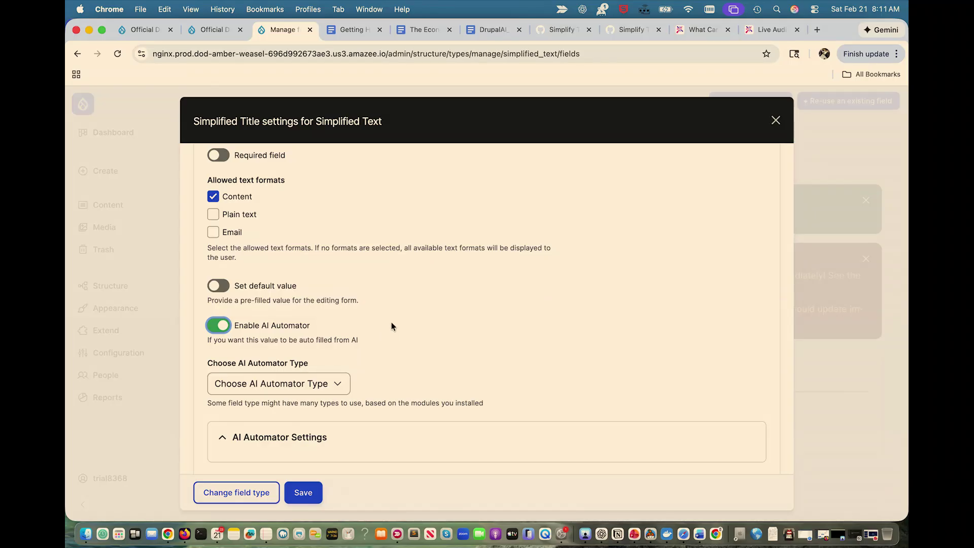
left_click(335, 385)
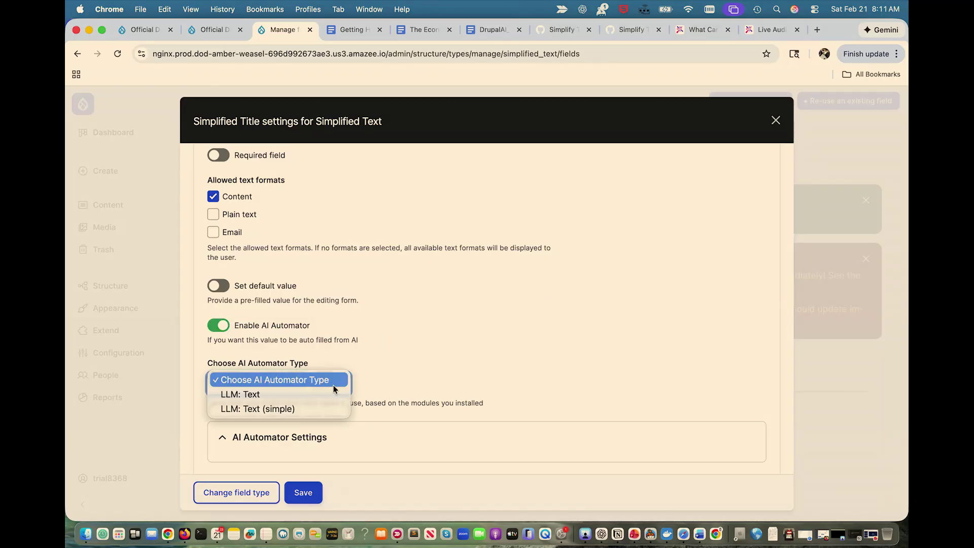
left_click(278, 395)
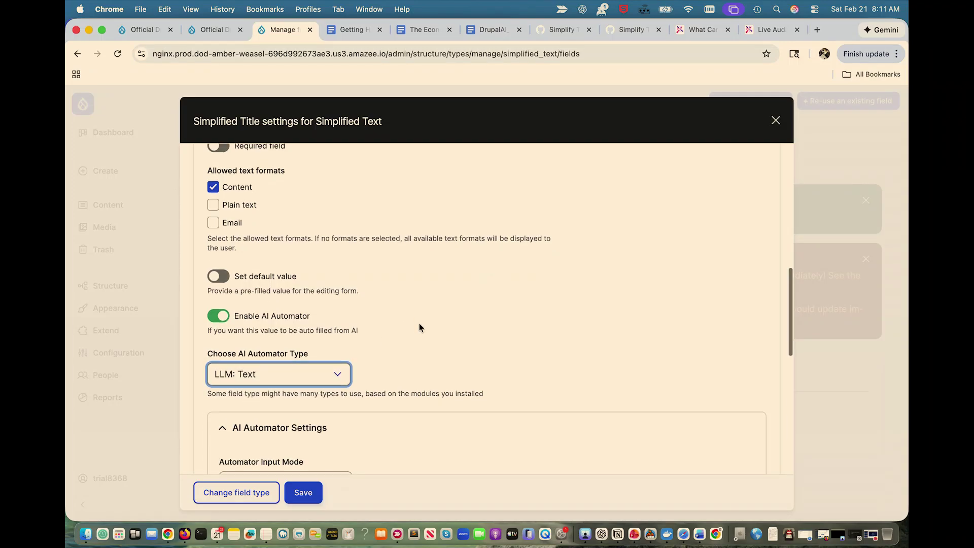
Review the automator input modes, keep Base Mode, and set the automator base field to Title.
scroll(420, 326, "down", 5)
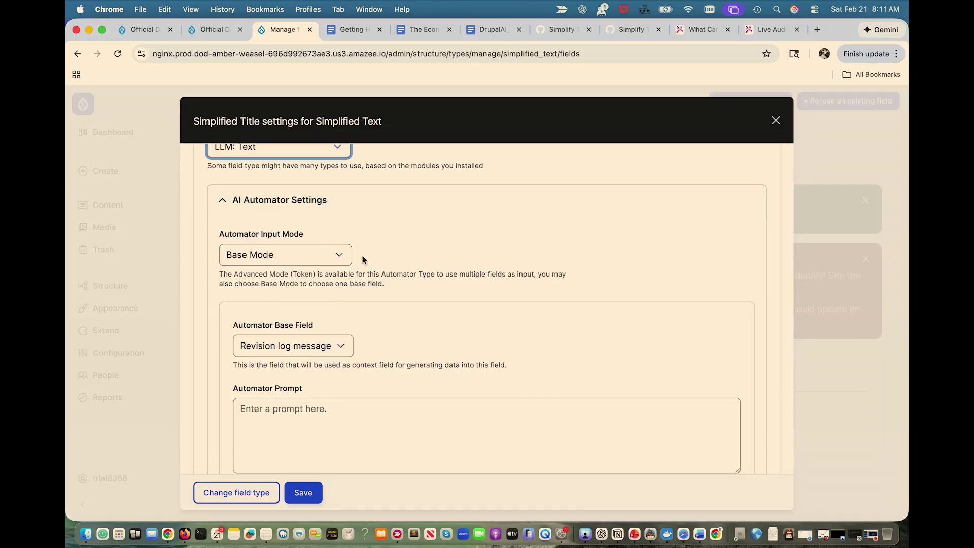
left_click(342, 254)
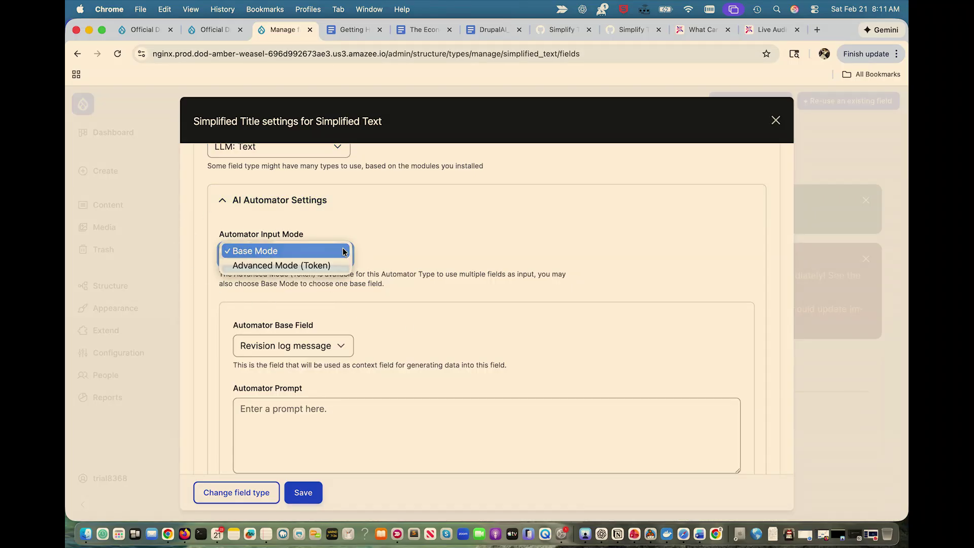
left_click(361, 222)
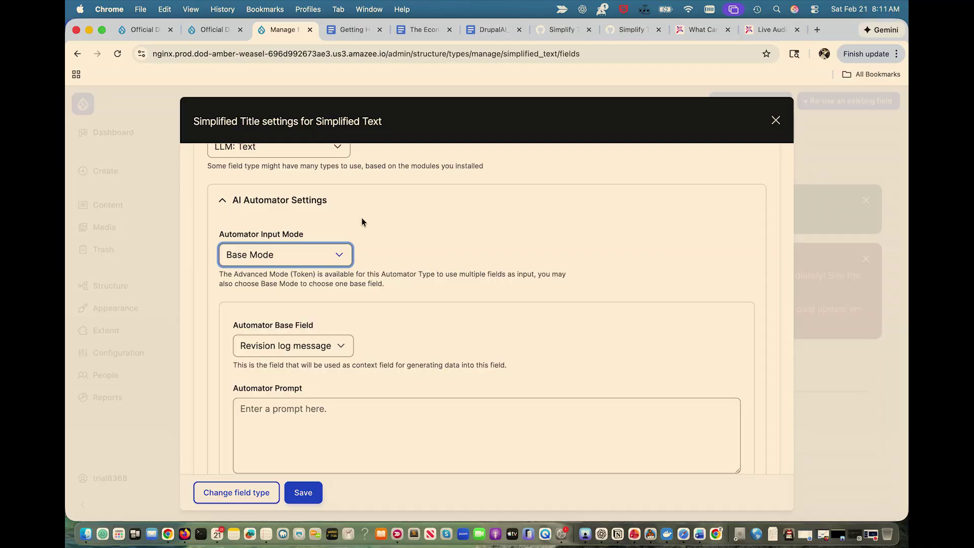
left_click(332, 256)
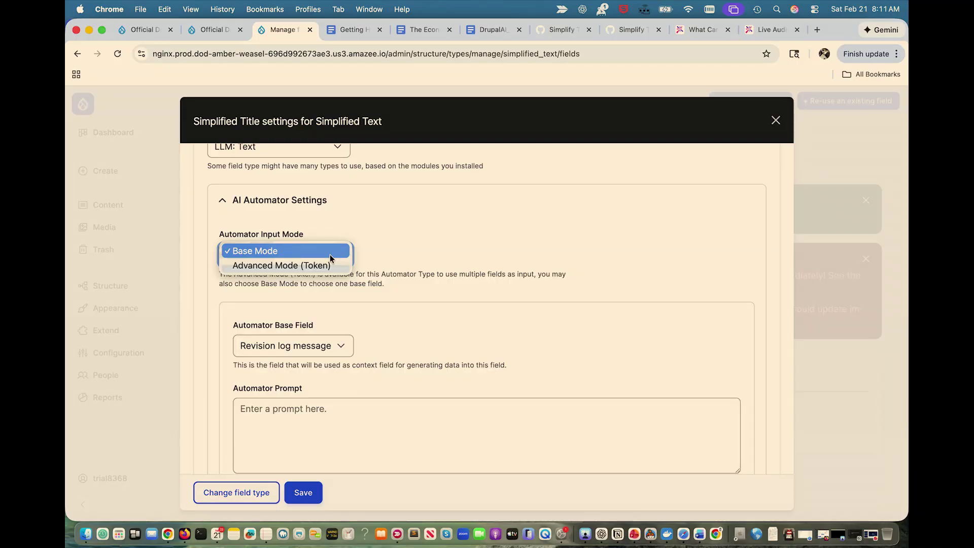
left_click(401, 196)
scroll(393, 213, "down", 3)
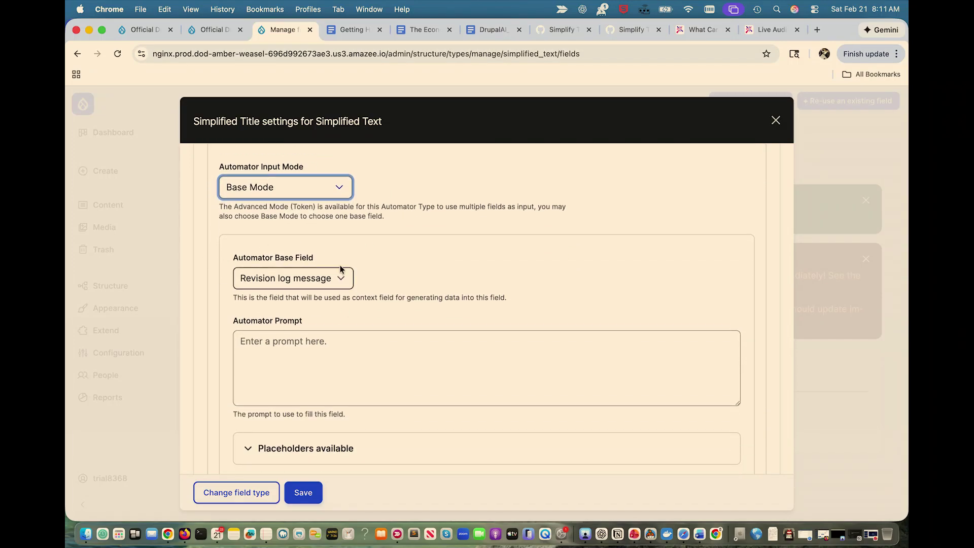
left_click(310, 280)
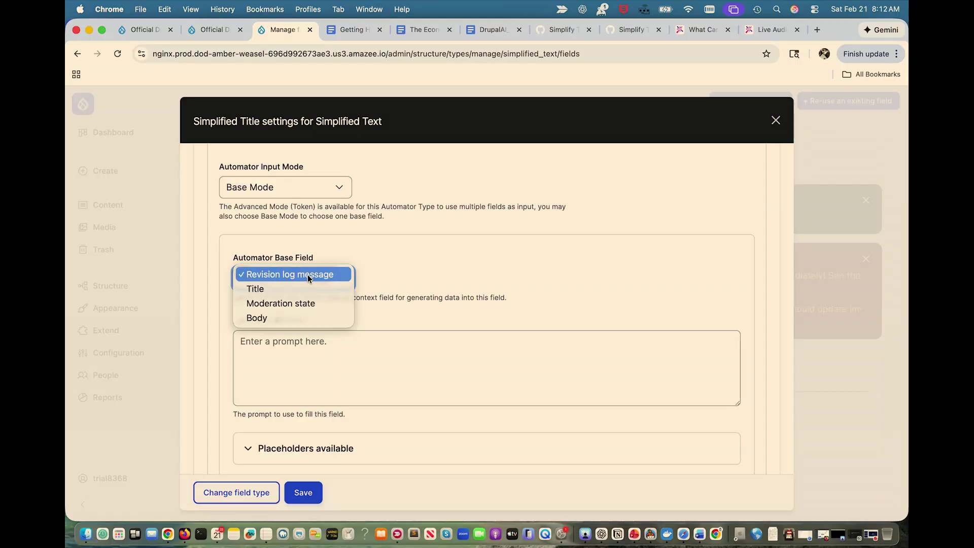
left_click(294, 289)
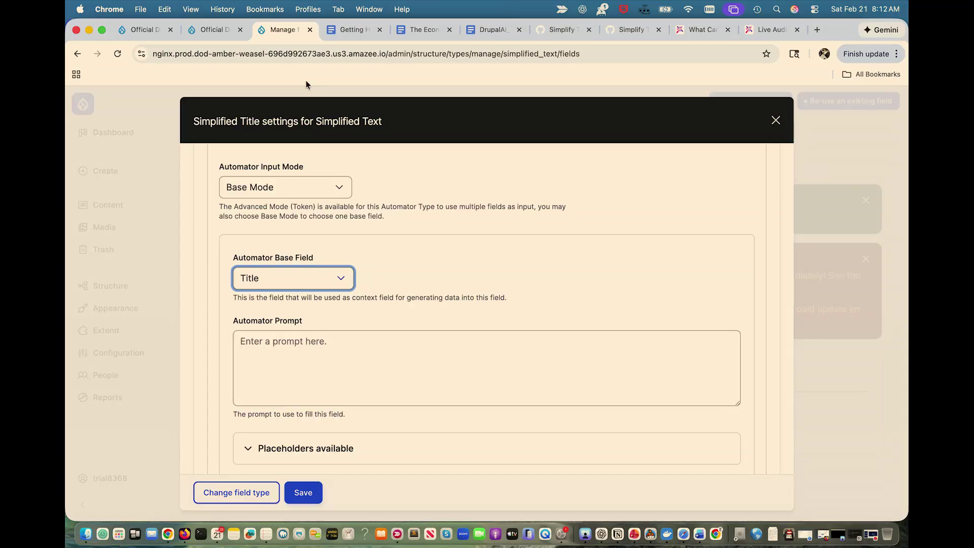
Check the prompt links in the "Getting Hands on with Drupal AI" document and select the Simplified Body Prompt text in its gist.
left_click(347, 31)
scroll(496, 257, "down", 10)
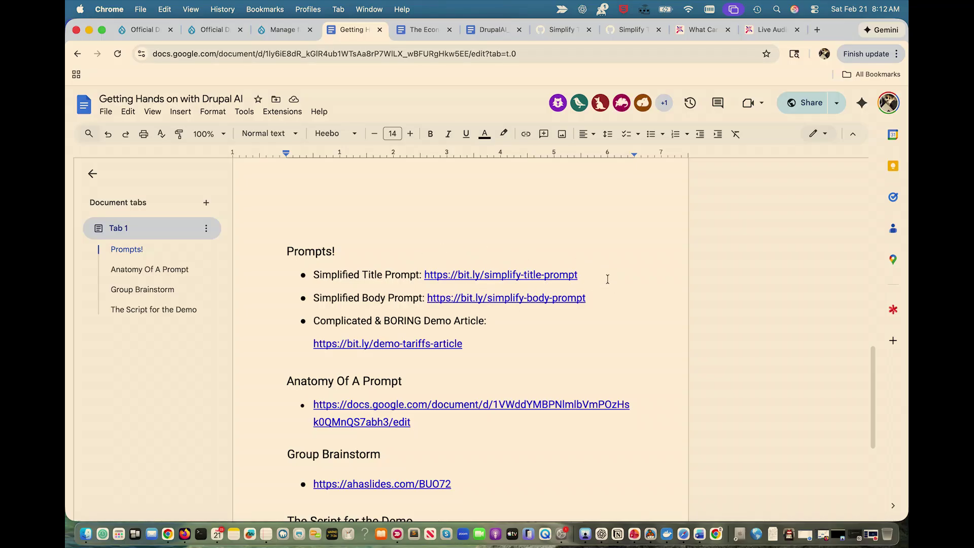
left_click(548, 30)
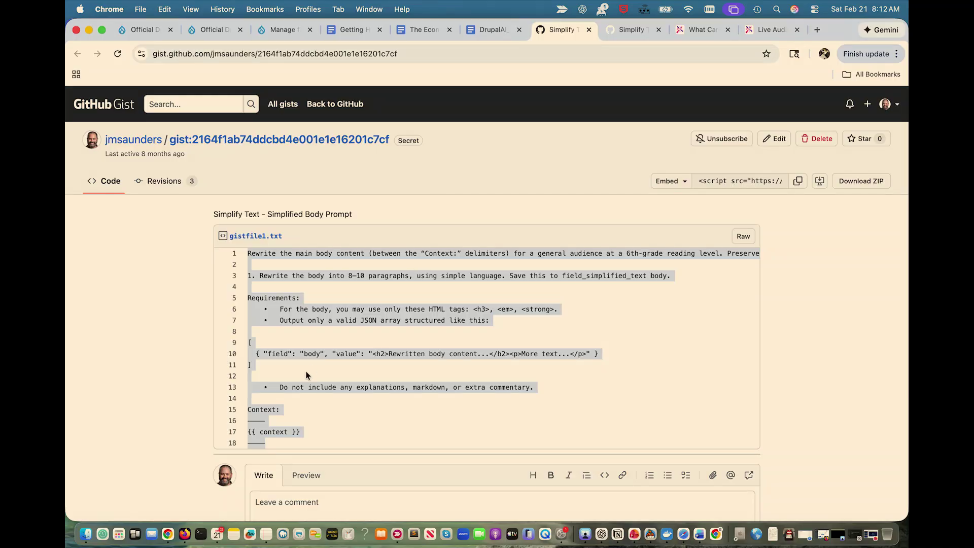
left_click(343, 359)
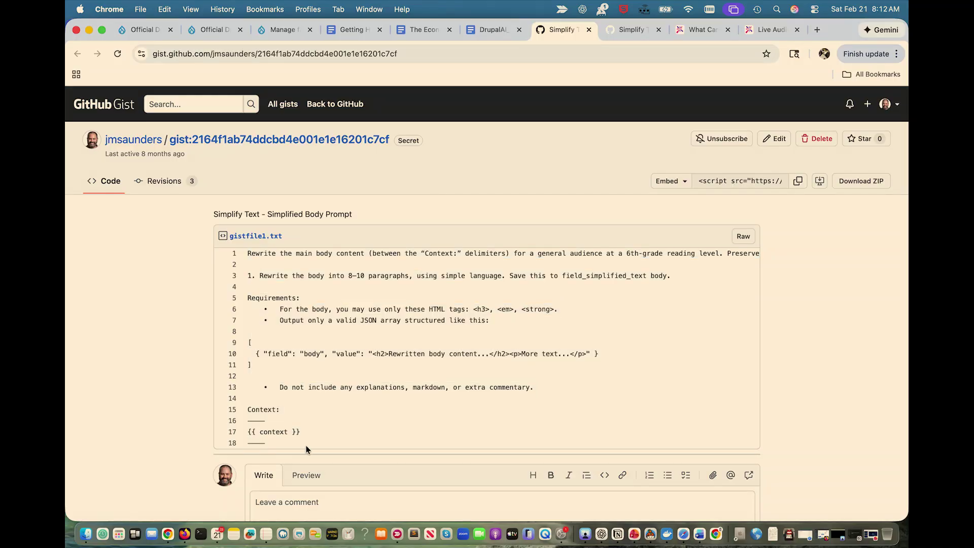
left_click_drag(306, 449, 233, 256)
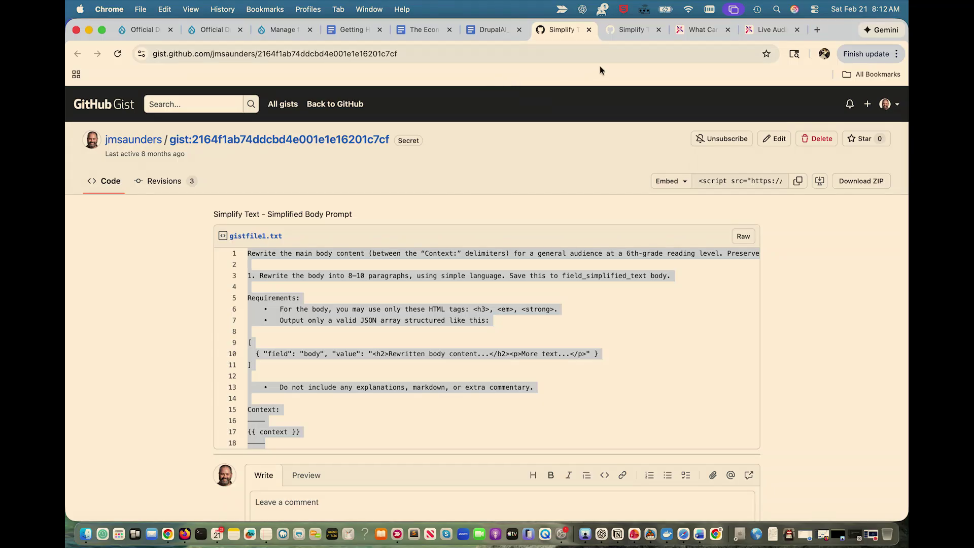
Review the sharing options and the Prompts section of the "Getting Hands on with Drupal AI" document.
left_click(370, 36)
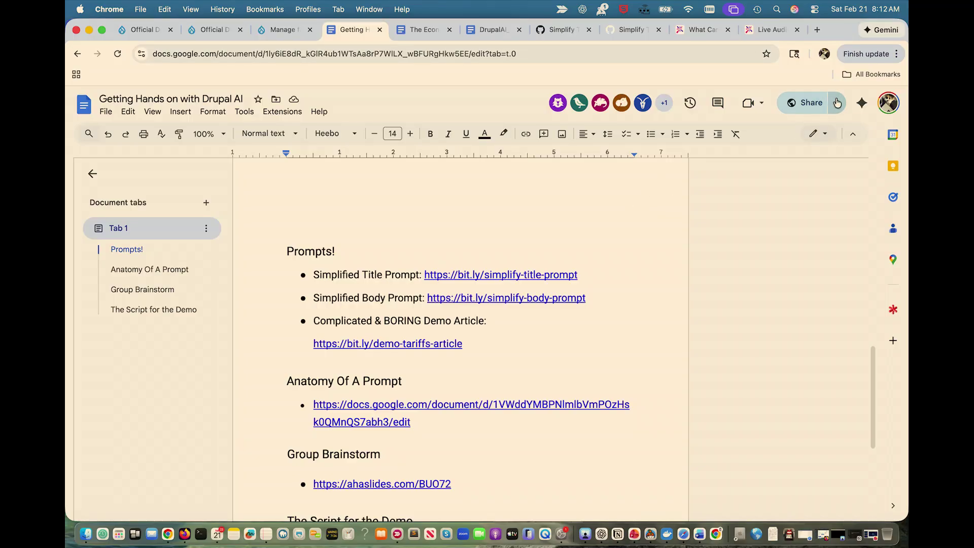
left_click(839, 103)
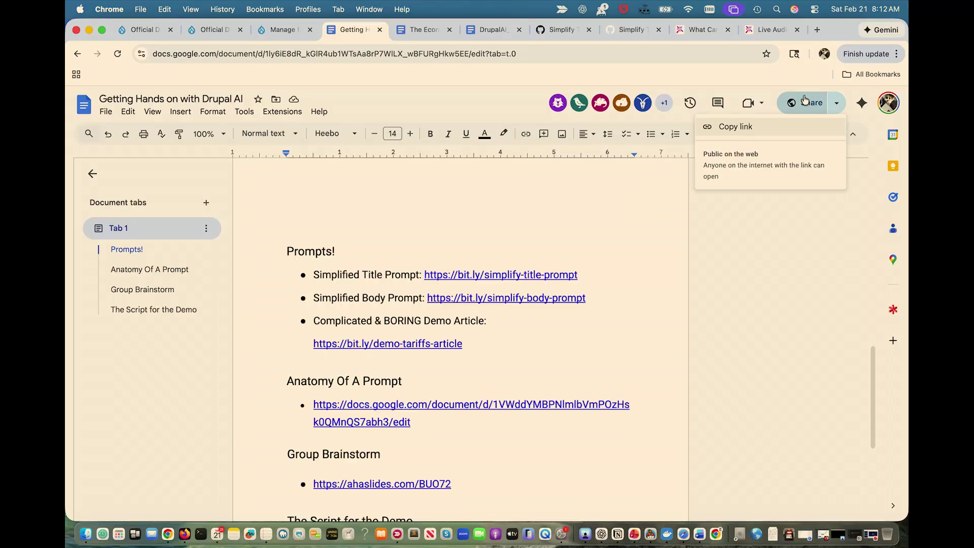
left_click(807, 235)
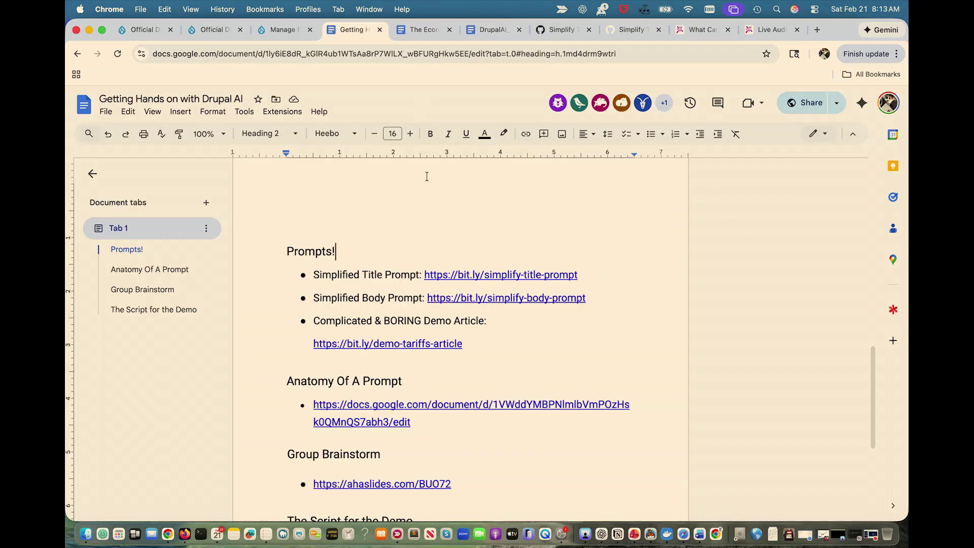
scroll(427, 177, "down", 5)
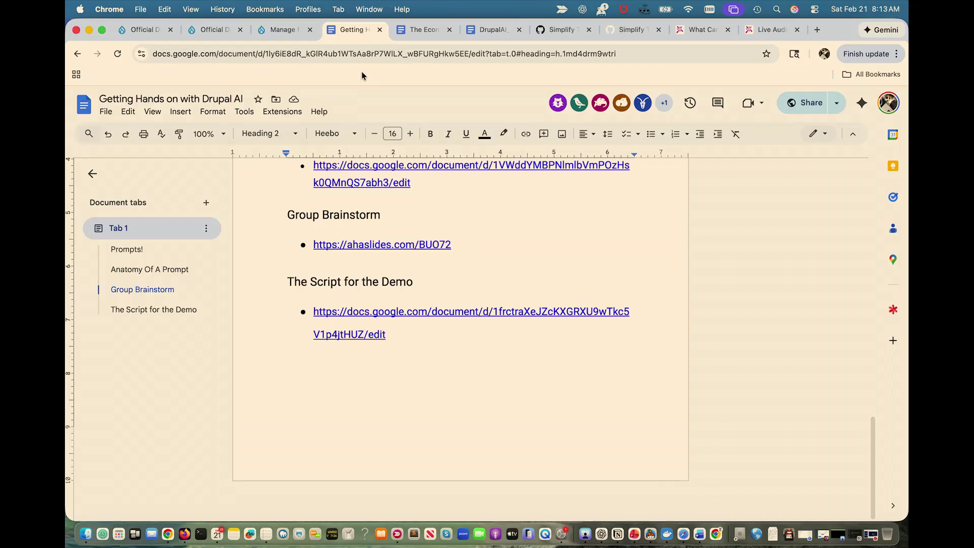
scroll(398, 324, "up", 12)
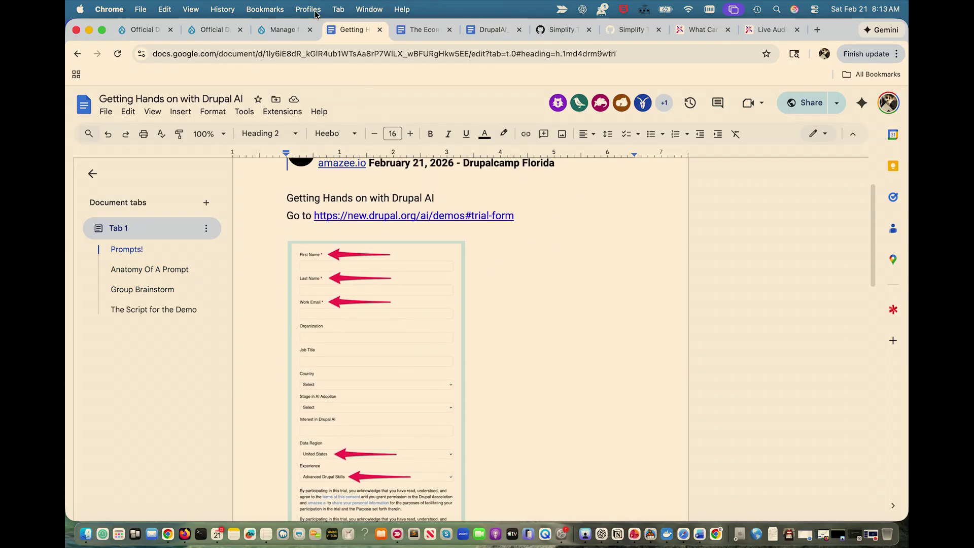
scroll(371, 250, "down", 10)
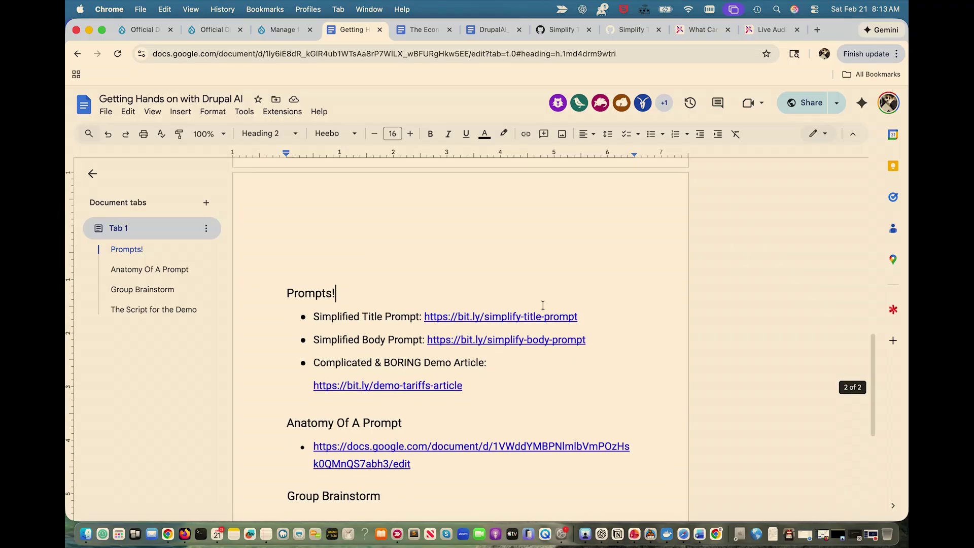
Paste the Simplify Title prompt from its GitHub gist into the Automator Prompt of the Simplified Title field.
left_click(634, 30)
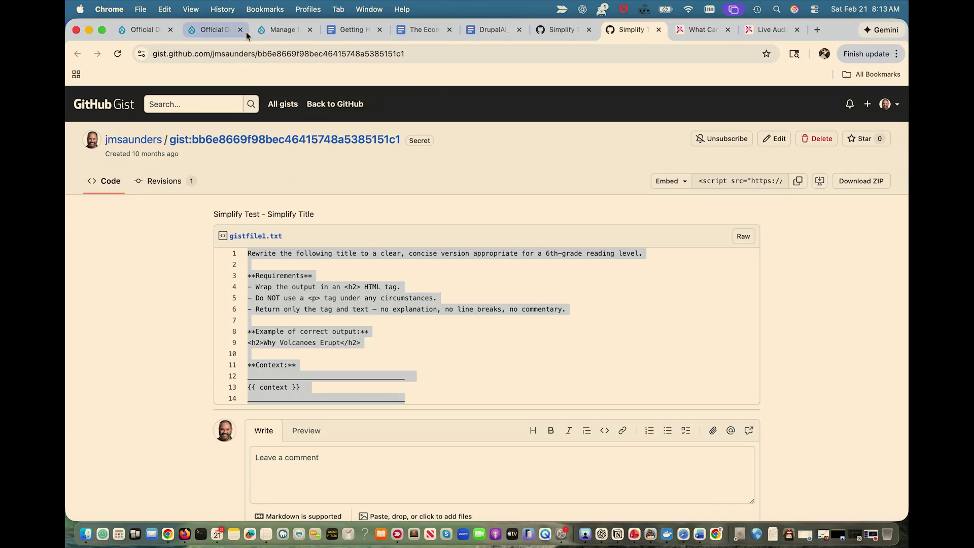
left_click(209, 31)
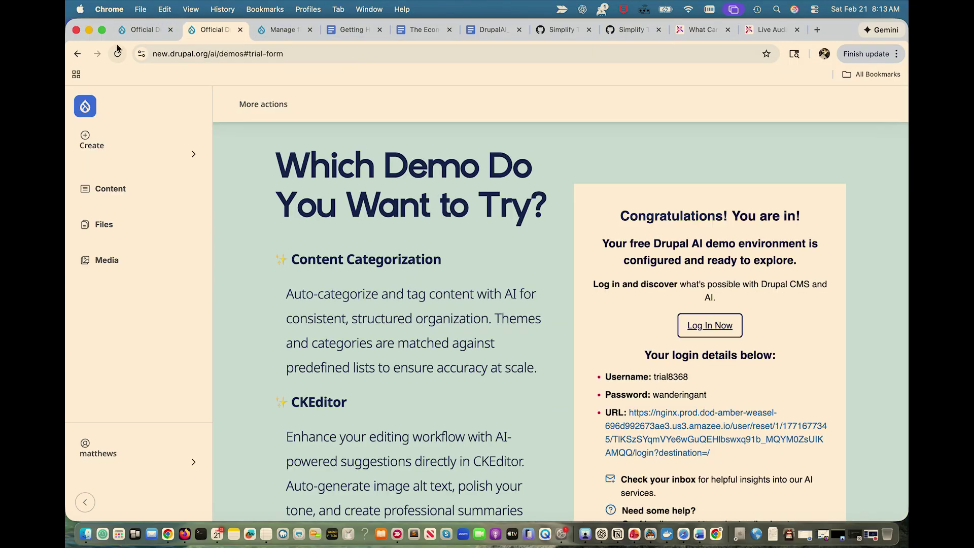
left_click(140, 30)
left_click(281, 30)
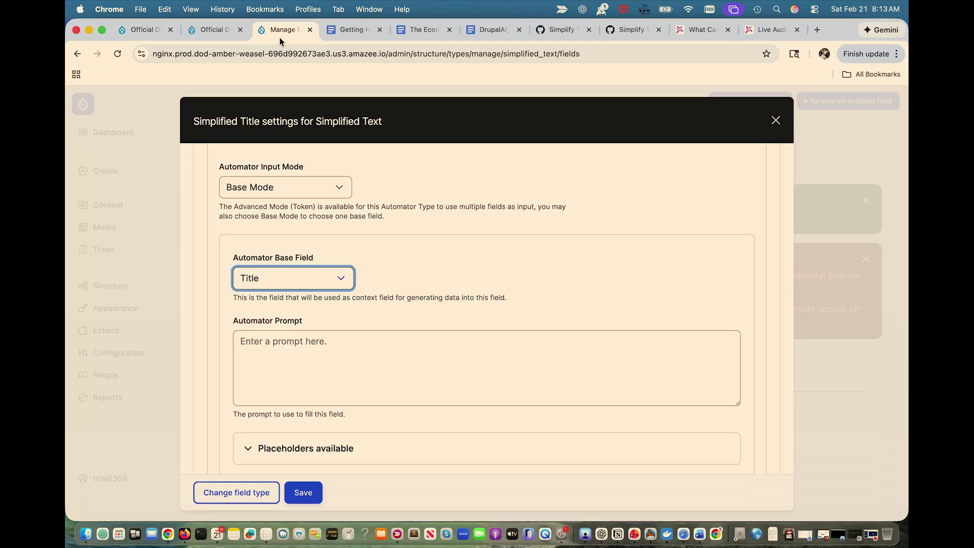
left_click(320, 346)
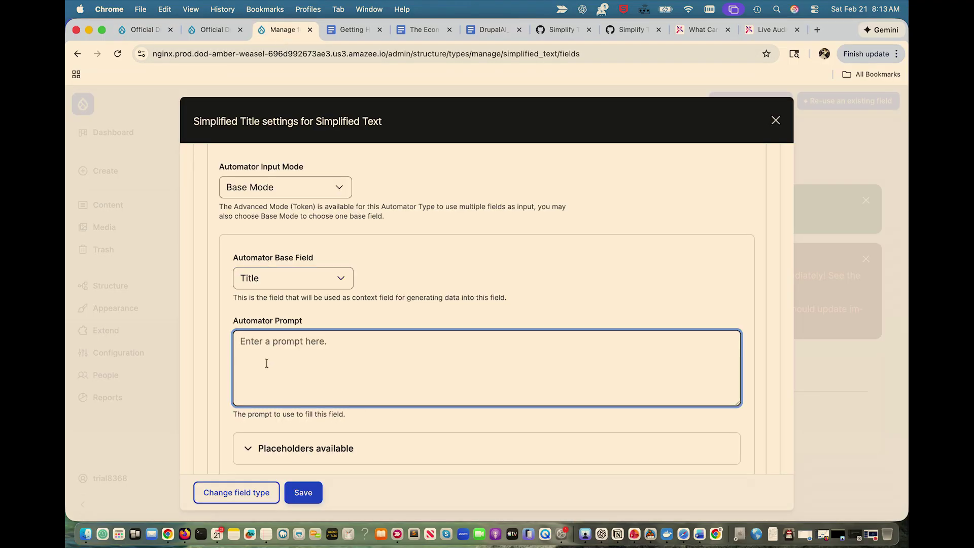
key("super+v")
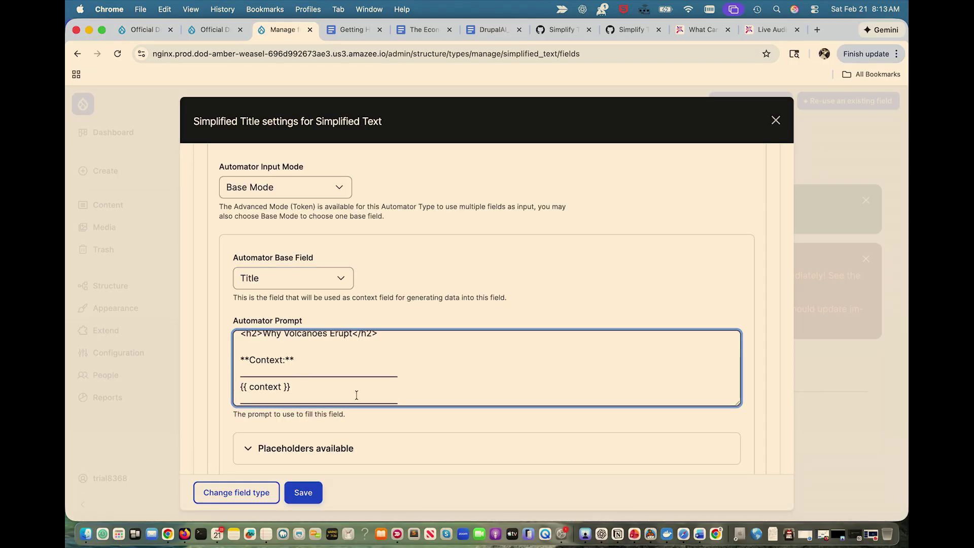
scroll(355, 394, "up", 10)
Open the automator's Advanced Settings and set the AI Provider to amazee.ai AI.
scroll(389, 345, "down", 5)
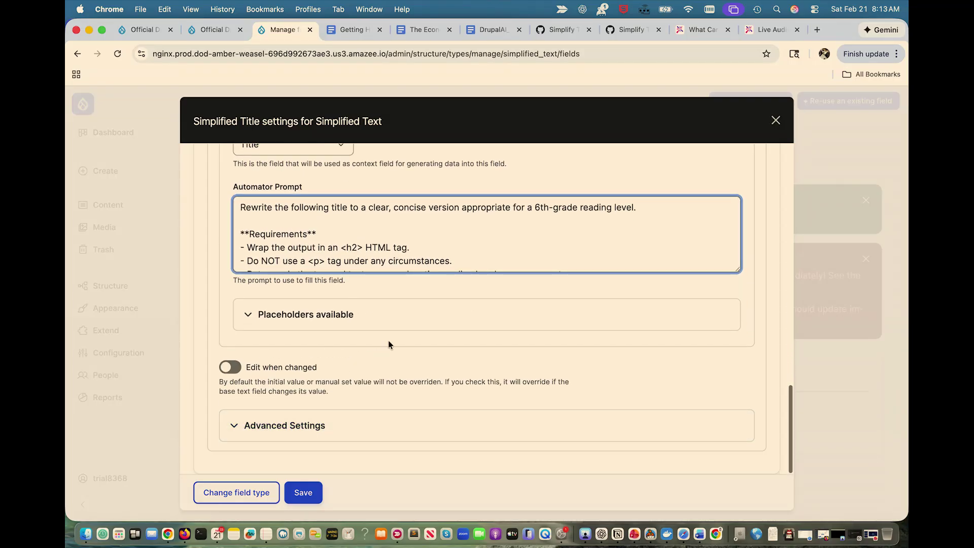
left_click(269, 426)
scroll(354, 379, "down", 10)
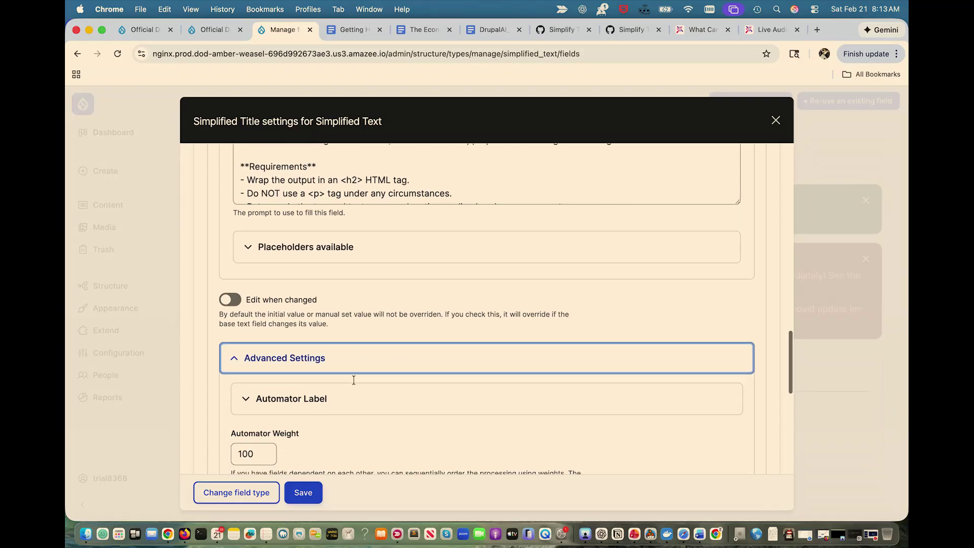
scroll(354, 380, "down", 1)
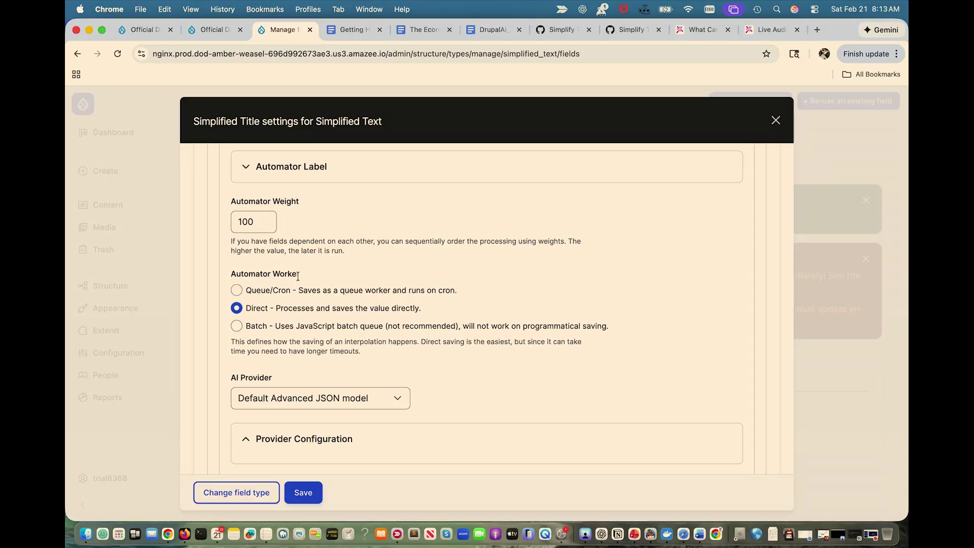
scroll(334, 323, "down", 2)
left_click(324, 342)
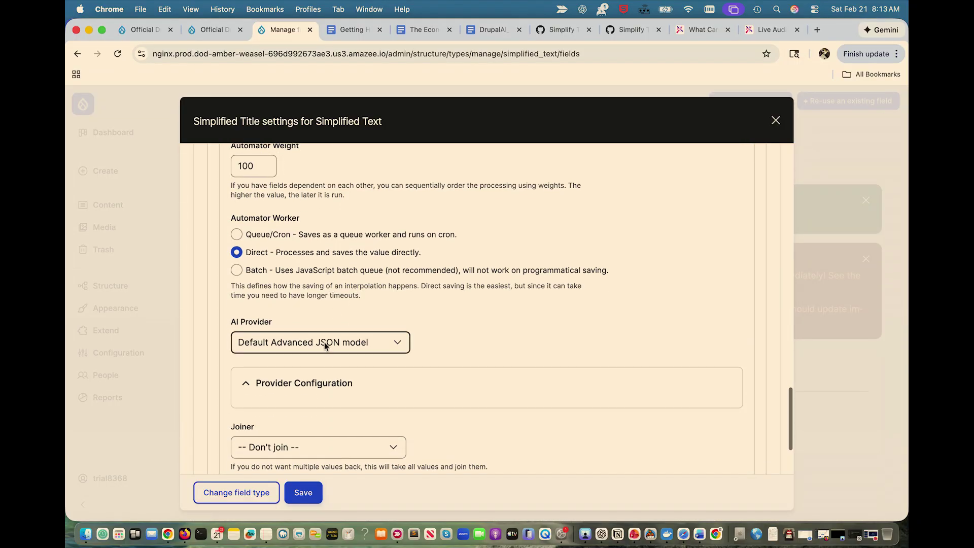
left_click(325, 342)
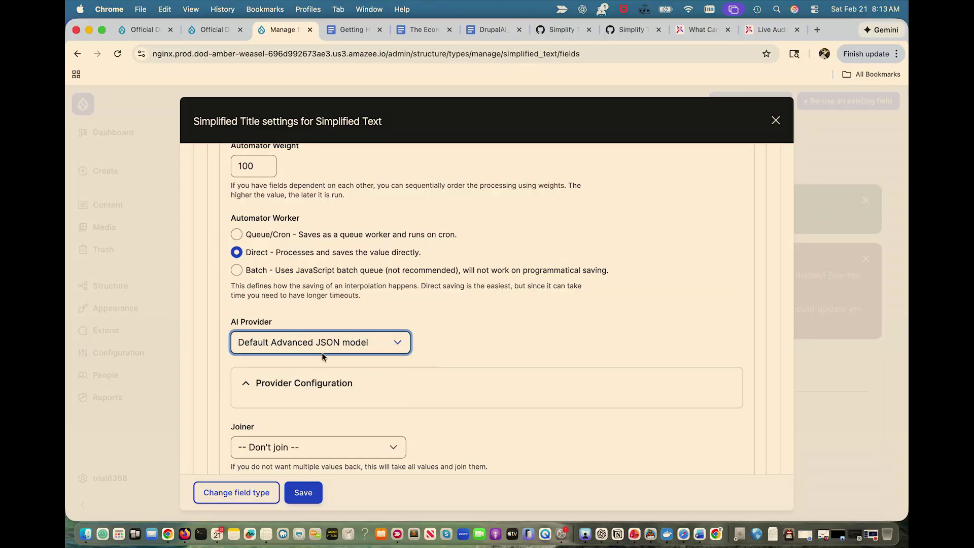
left_click(321, 339)
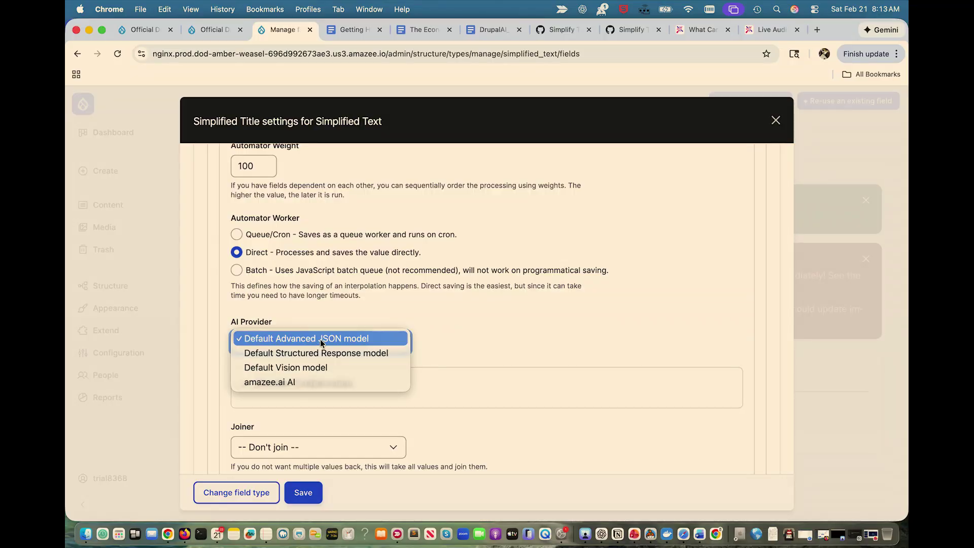
left_click(291, 382)
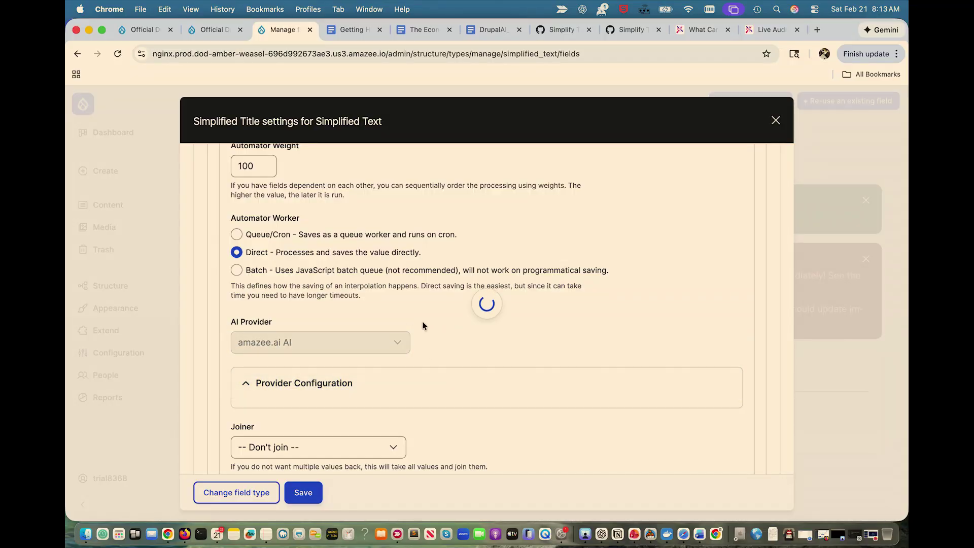
scroll(425, 320, "down", 3)
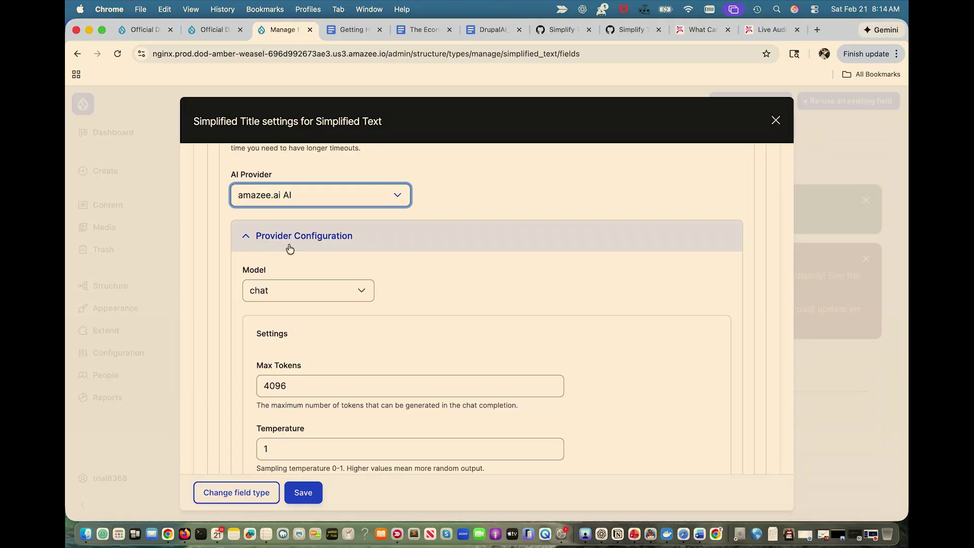
Set the Temperature of the chat model to 0.1 in the provider configuration.
scroll(463, 241, "down", 2)
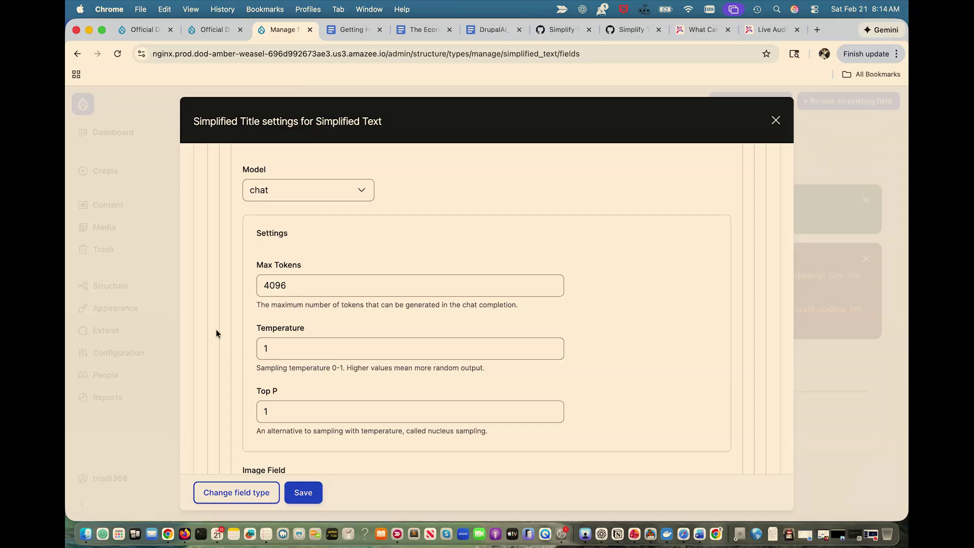
left_click(263, 392)
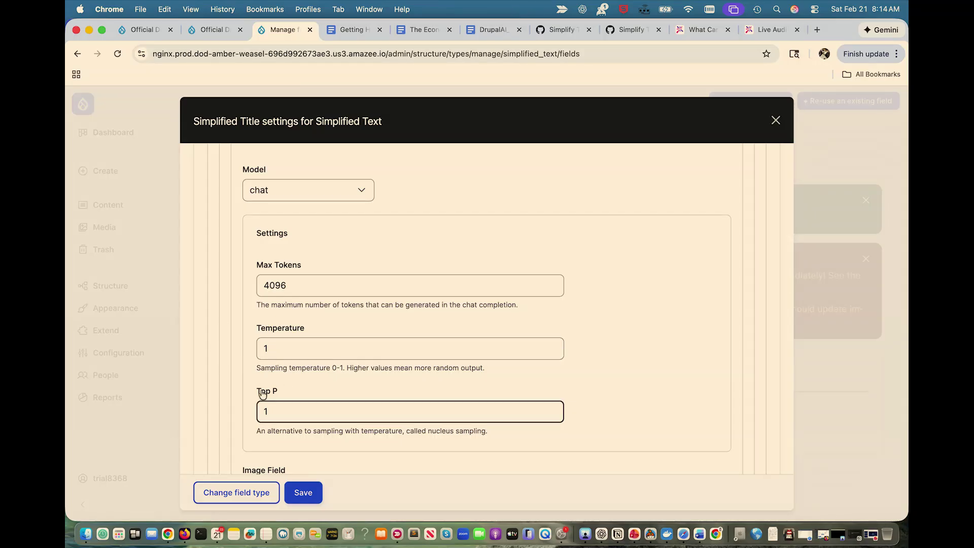
left_click(328, 382)
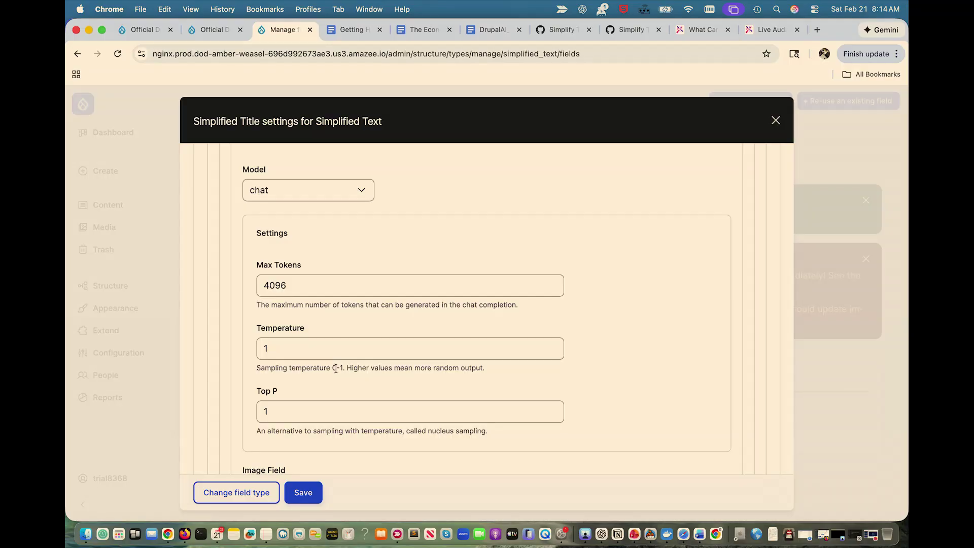
left_click(272, 350)
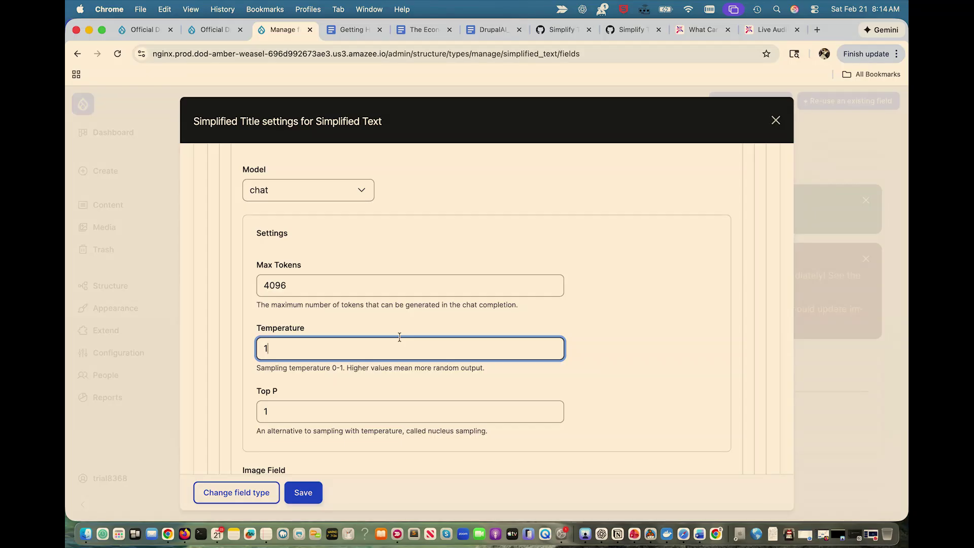
key("BackSpace")
type("0.2")
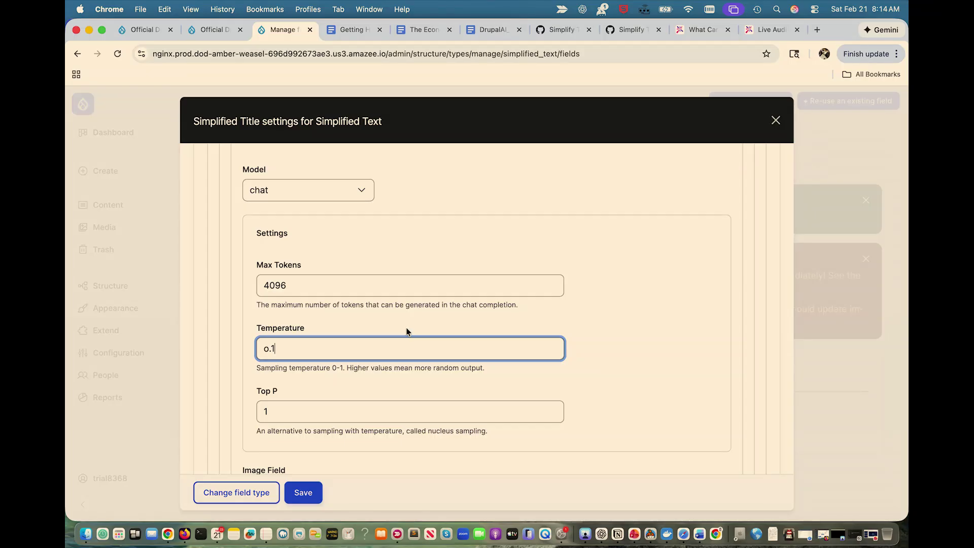
key("BackSpace")
key("BackSpace")
key("BackSpace")
type("0")
key("BackSpace")
type("0.")
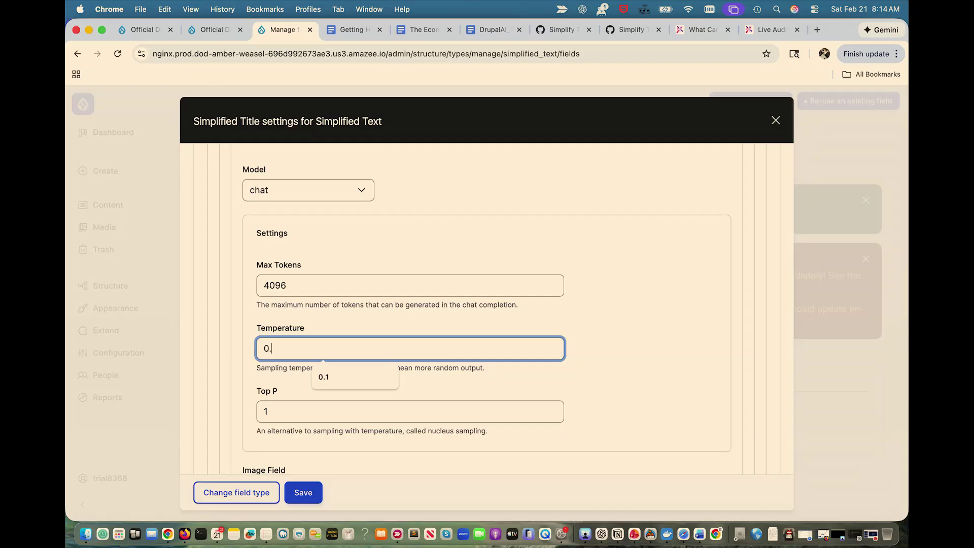
type("1")
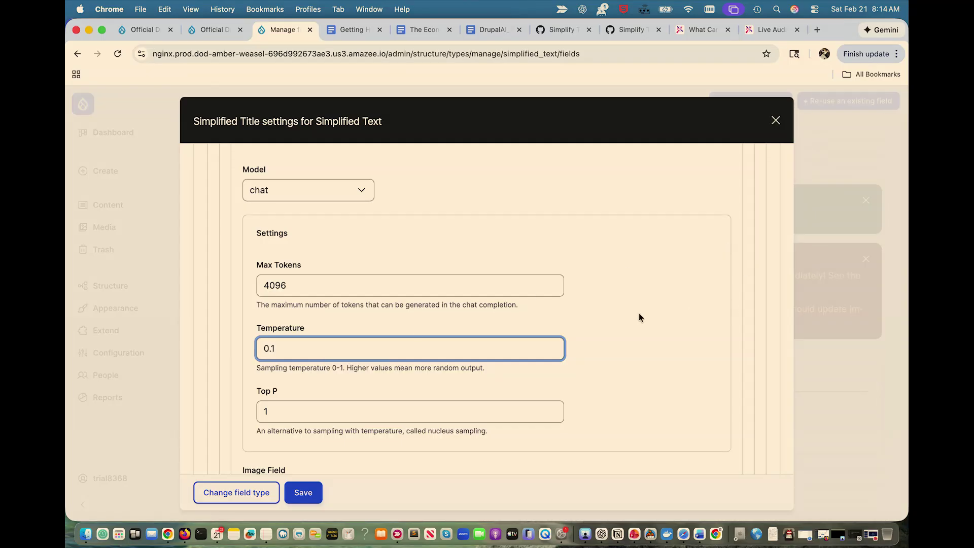
left_click(639, 313)
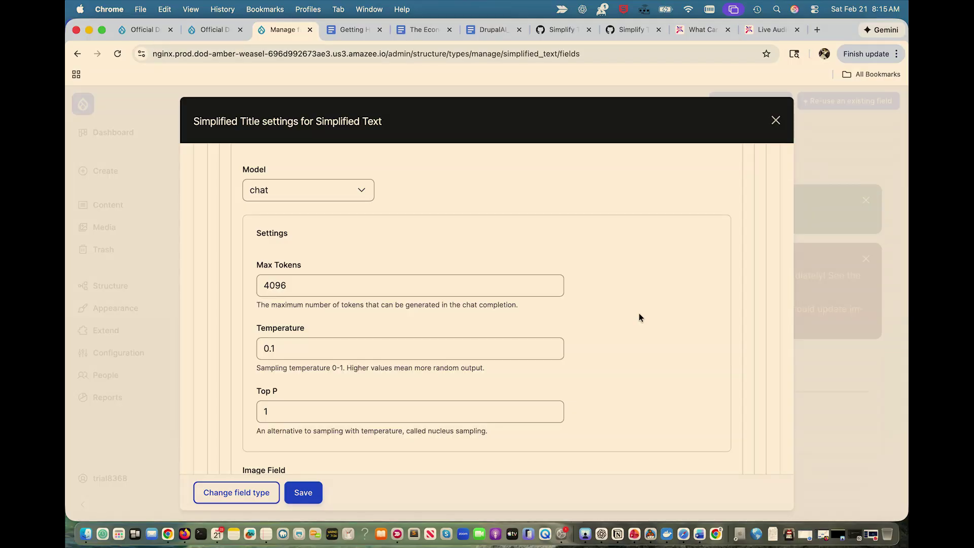
Make the automator use the Content text format and save the Simplified Title settings.
scroll(665, 250, "down", 5)
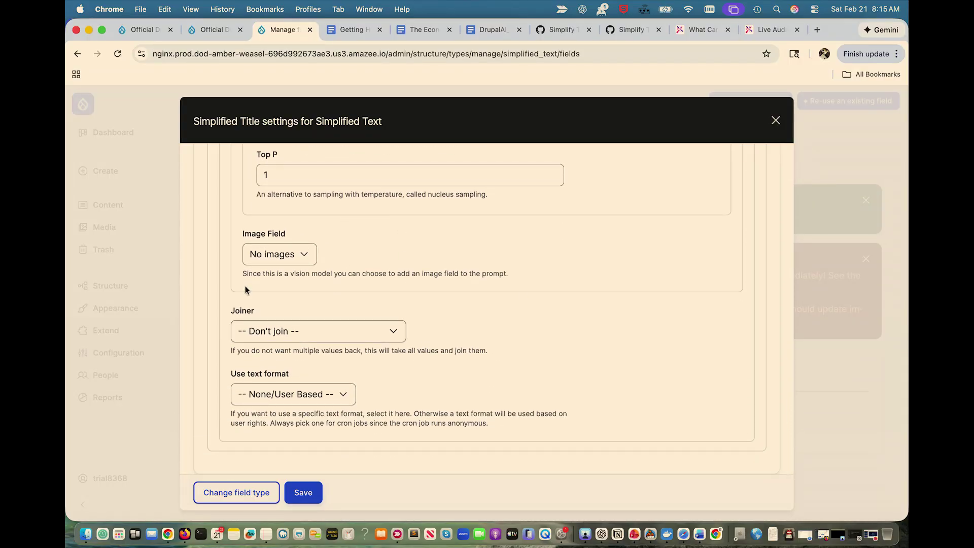
left_click(294, 397)
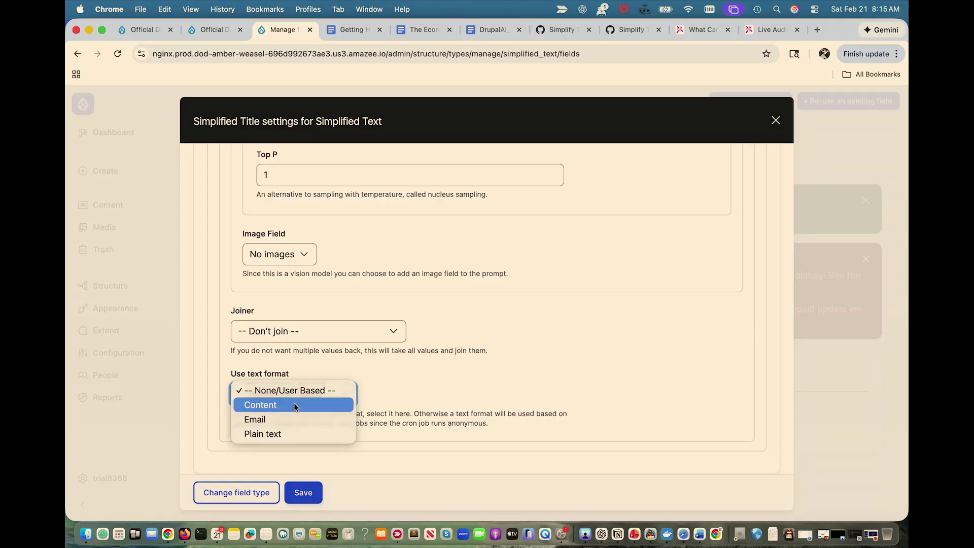
left_click(286, 405)
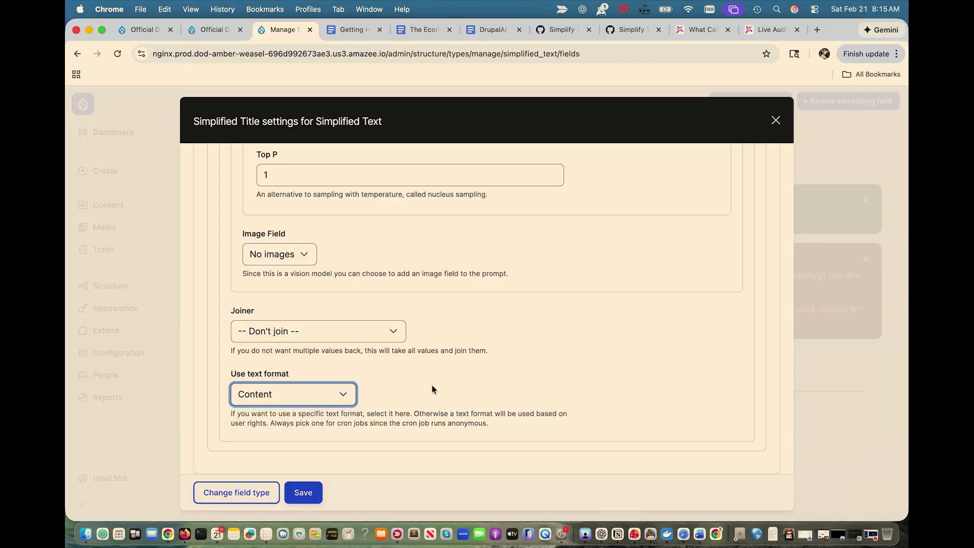
left_click(306, 492)
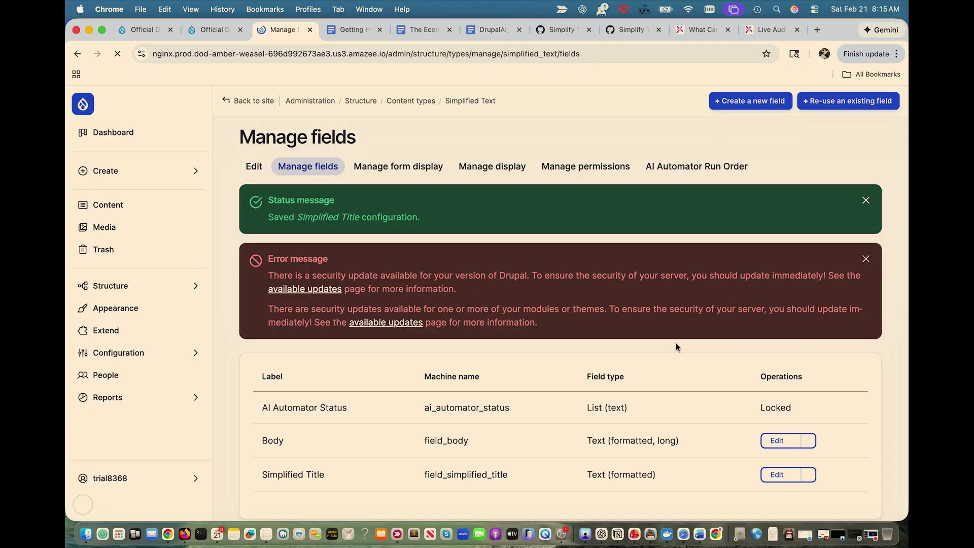
Add a formatted text field labelled Simplified Body with the field type Text (formatted, long).
scroll(701, 221, "down", 1)
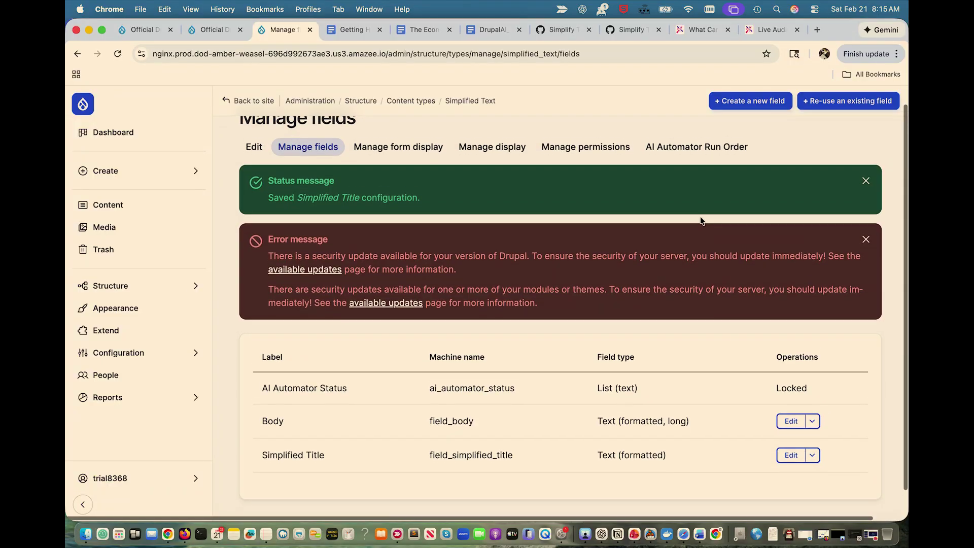
left_click(725, 100)
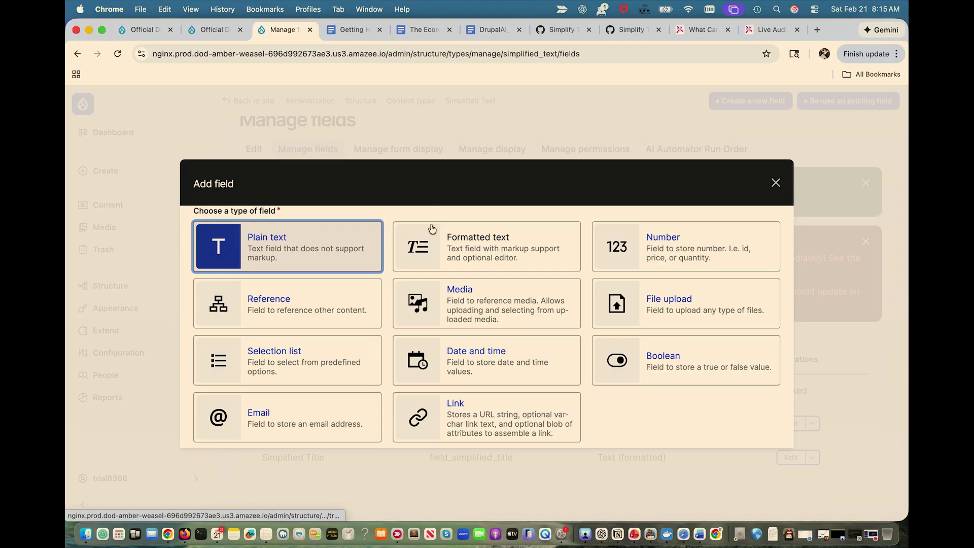
left_click(482, 248)
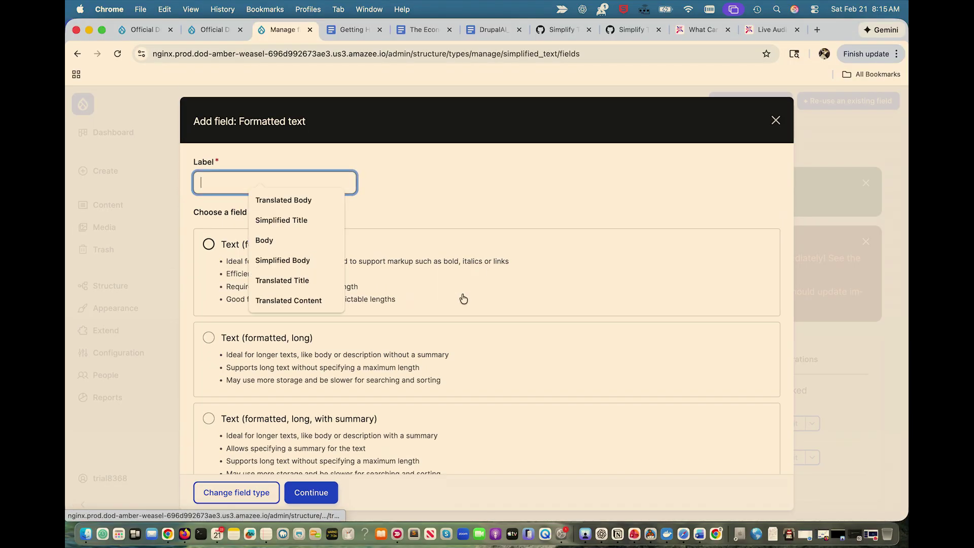
left_click(209, 338)
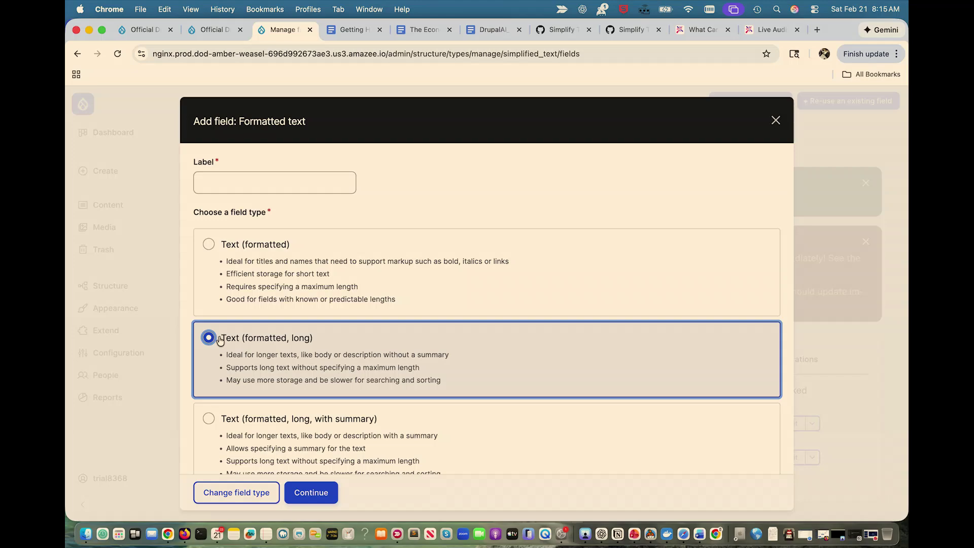
left_click(250, 184)
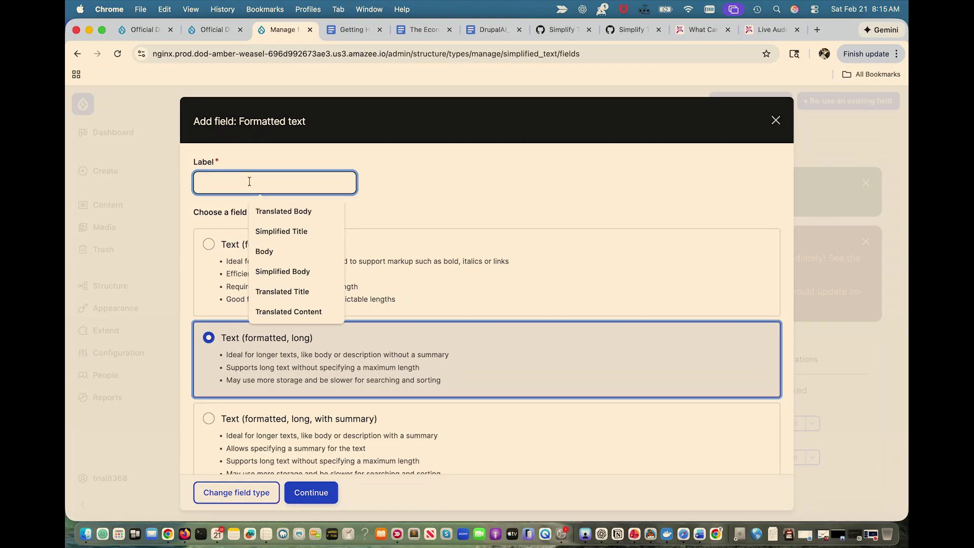
type("Sim")
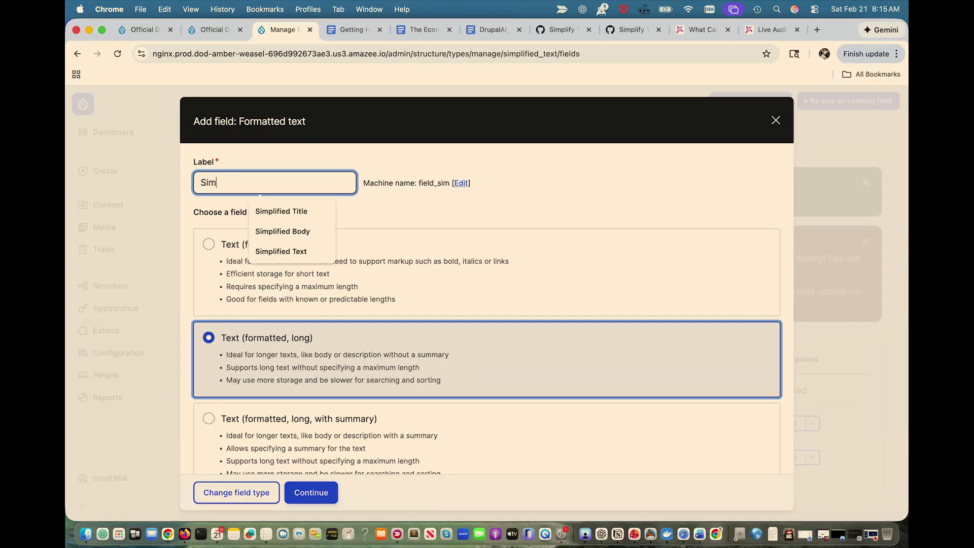
type("plified Body")
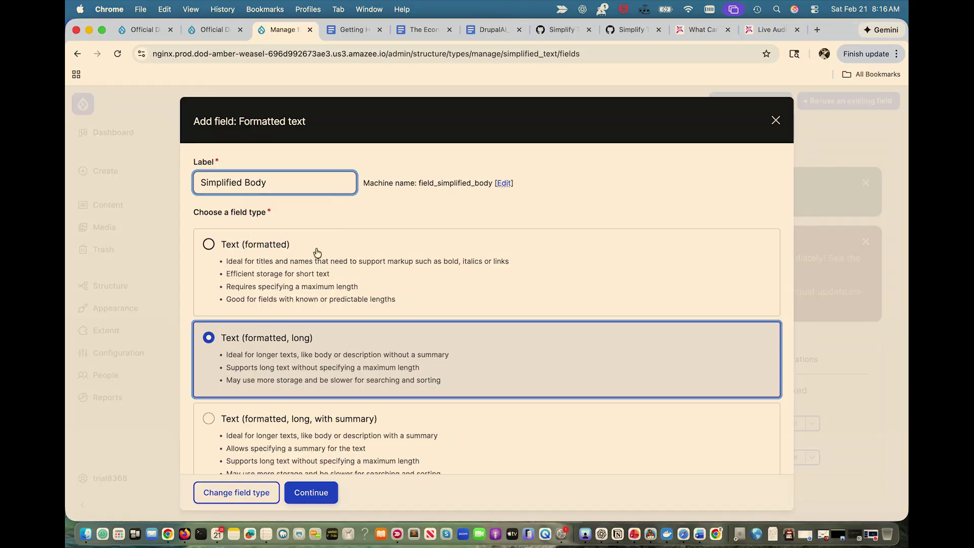
scroll(322, 248, "down", 1)
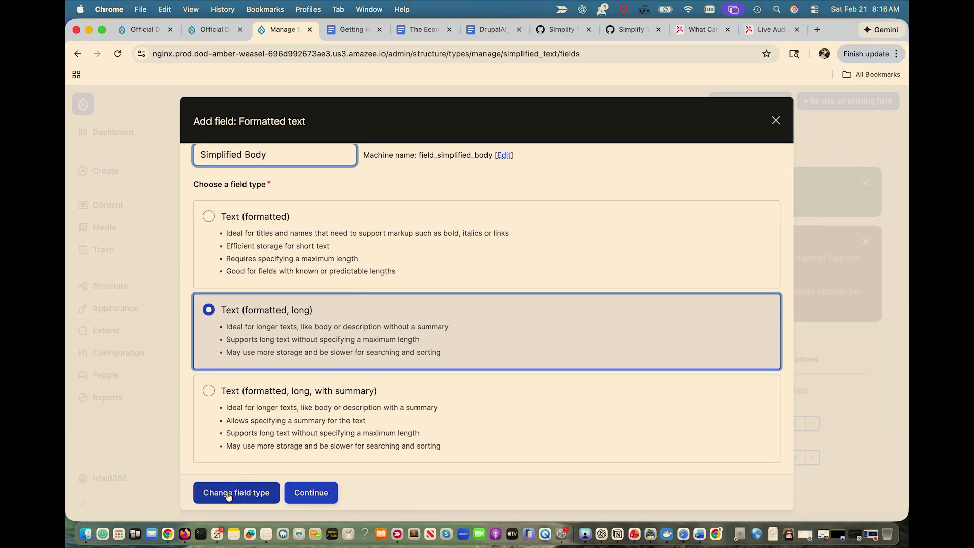
left_click(323, 488)
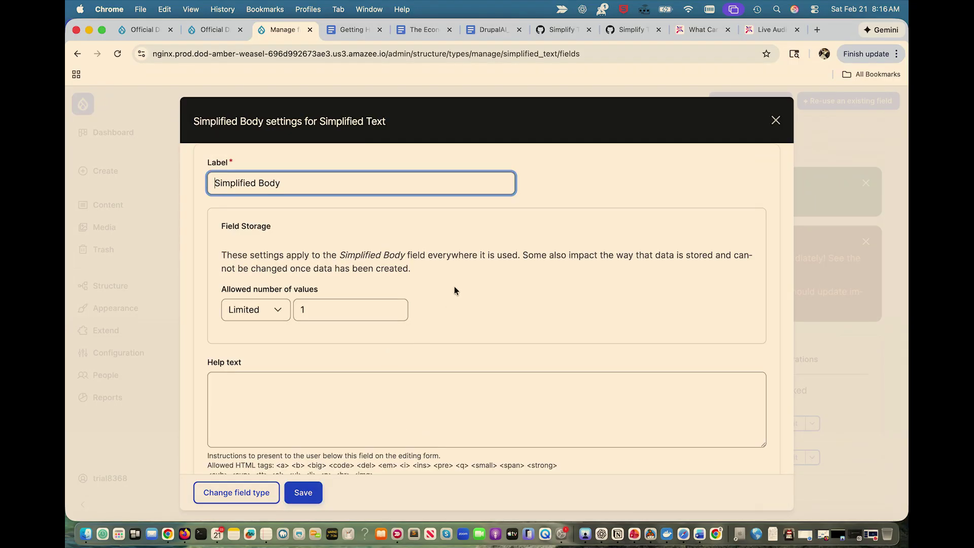
Allow only the Content text format for the Simplified Body field and enable its AI Automator with the type LLM: Text.
scroll(455, 286, "down", 10)
left_click(251, 298)
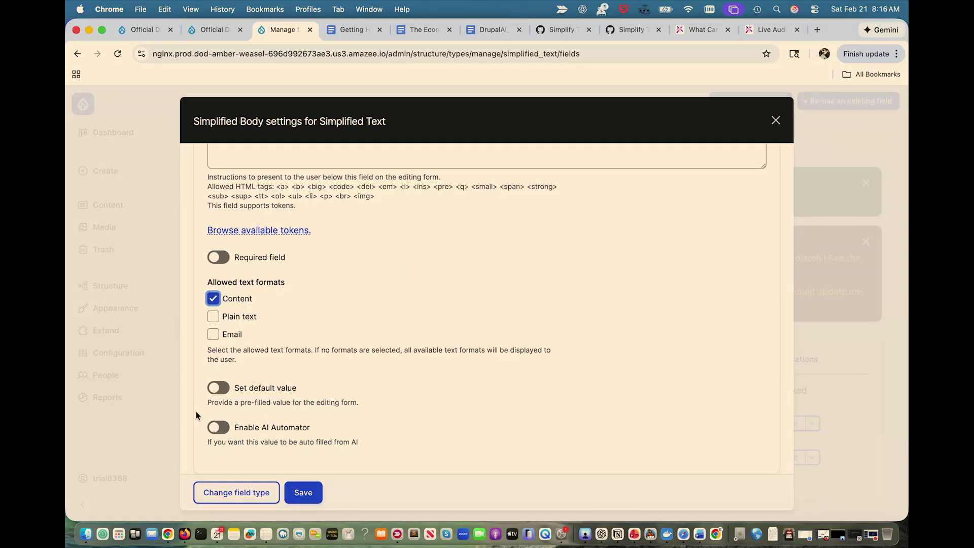
left_click(223, 427)
scroll(375, 364, "down", 3)
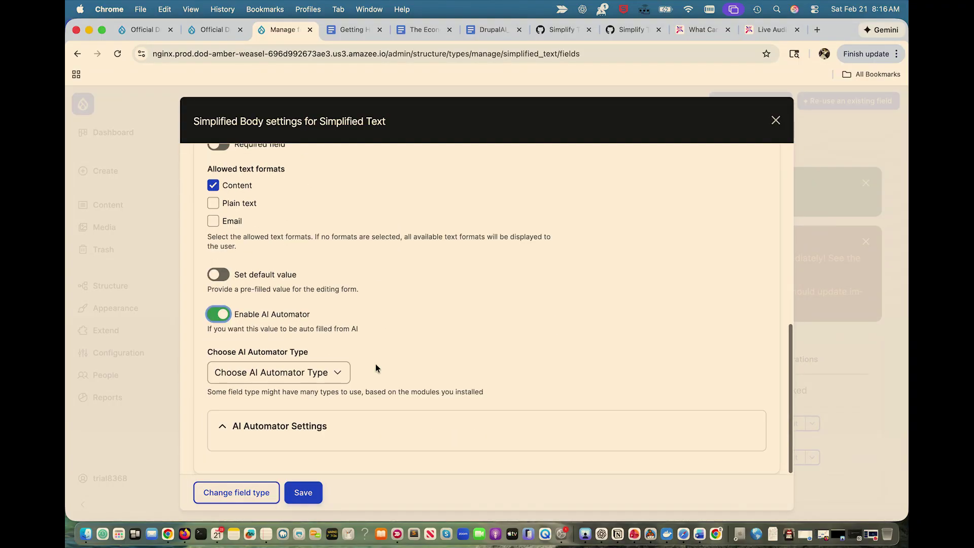
left_click(327, 372)
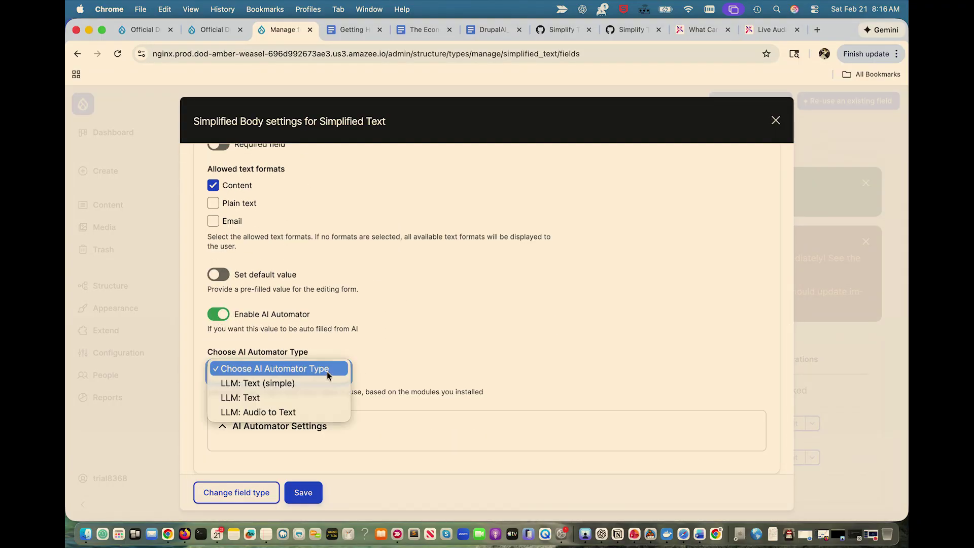
left_click(297, 398)
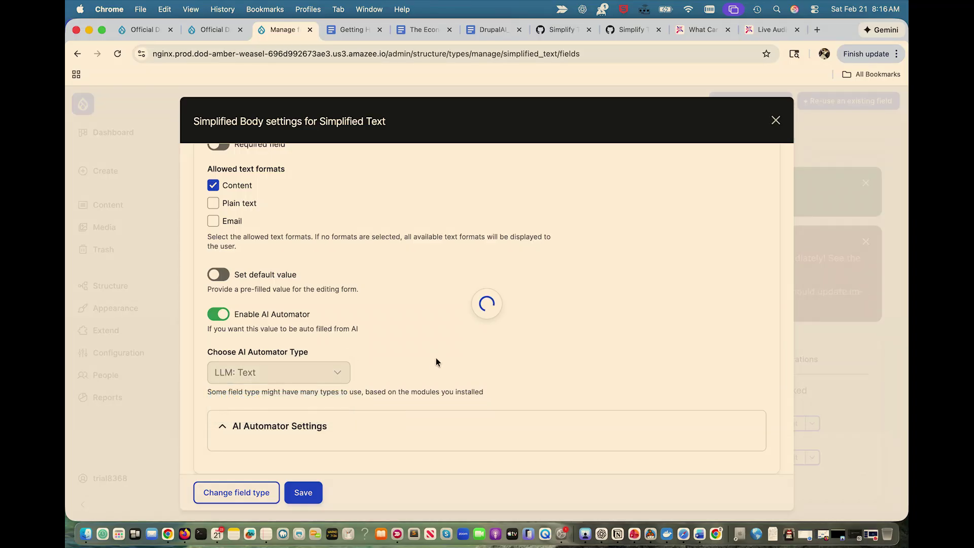
Keep the automator input mode at Base Mode and set the Automator Base Field to Body.
scroll(437, 346, "down", 5)
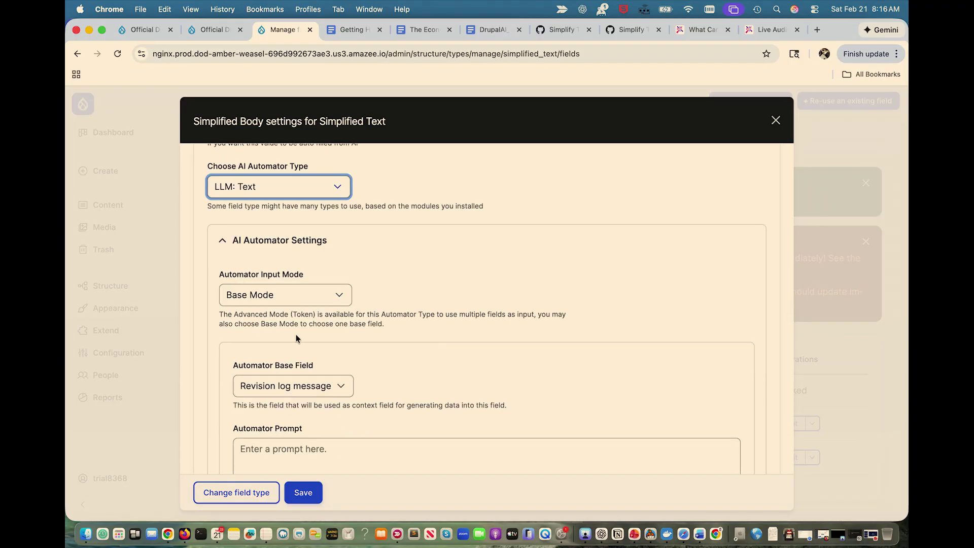
left_click(278, 296)
left_click(278, 293)
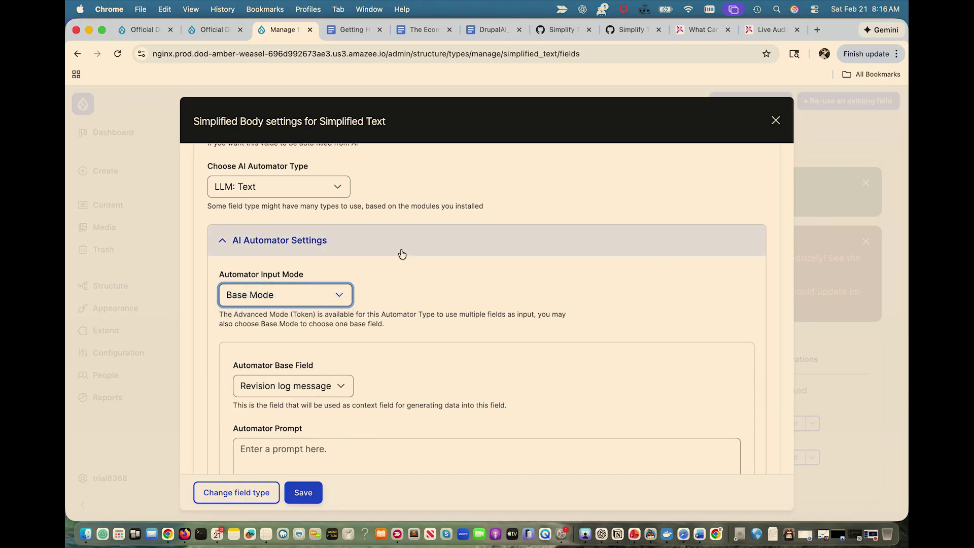
scroll(400, 254, "down", 3)
left_click(310, 238)
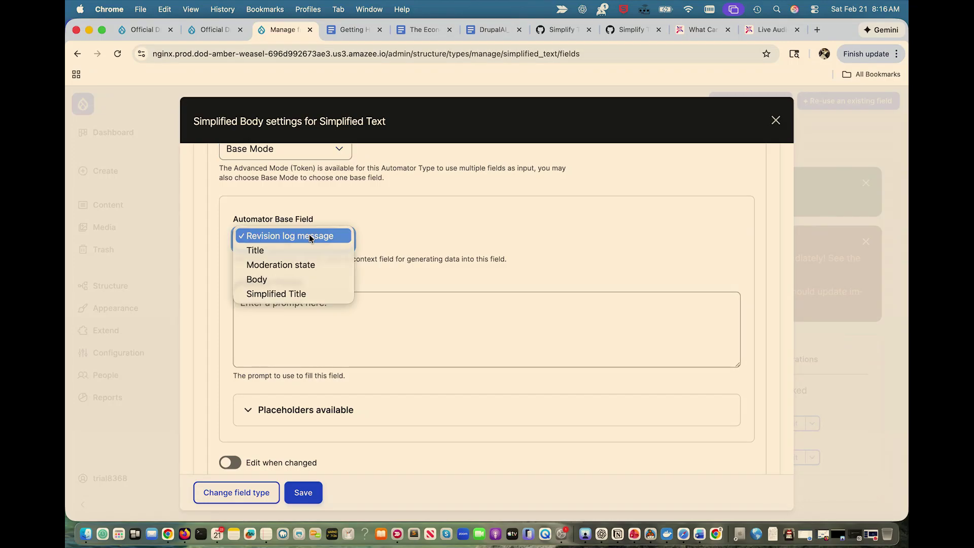
key("Escape")
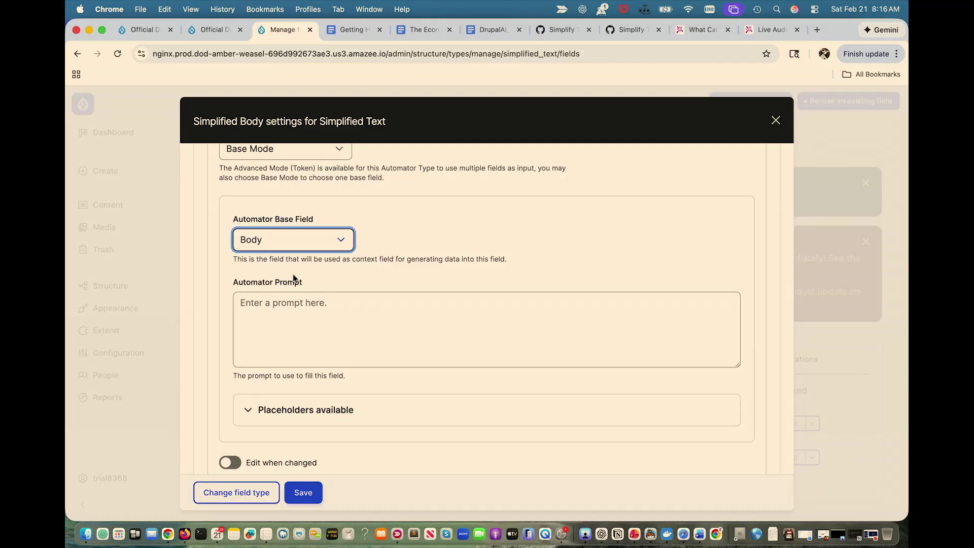
scroll(294, 278, "down", 1)
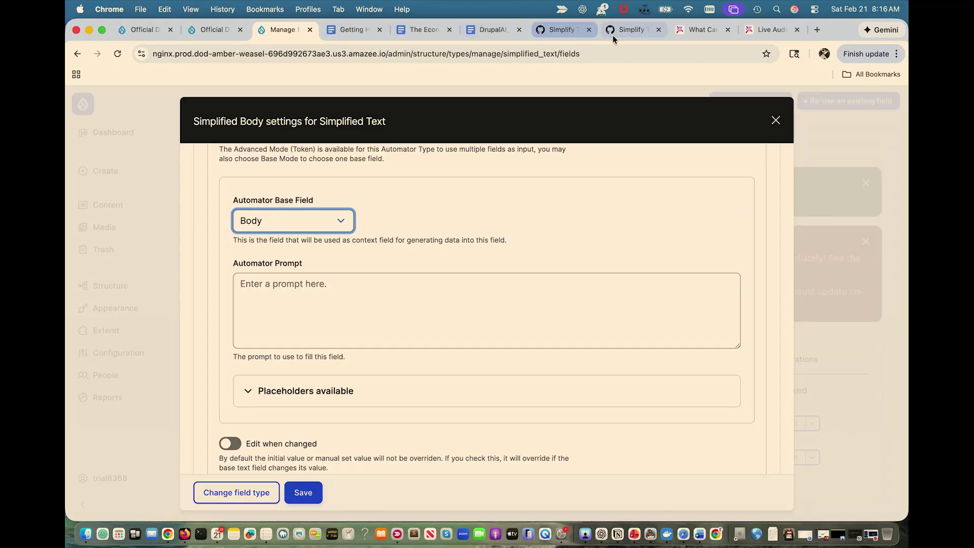
View the Simplified Body prompt gist, and read the Instructional Intent and Field-Specific Instructions sections of the DrupalAI_SimplifyText_Prompt_Guide document.
left_click(627, 29)
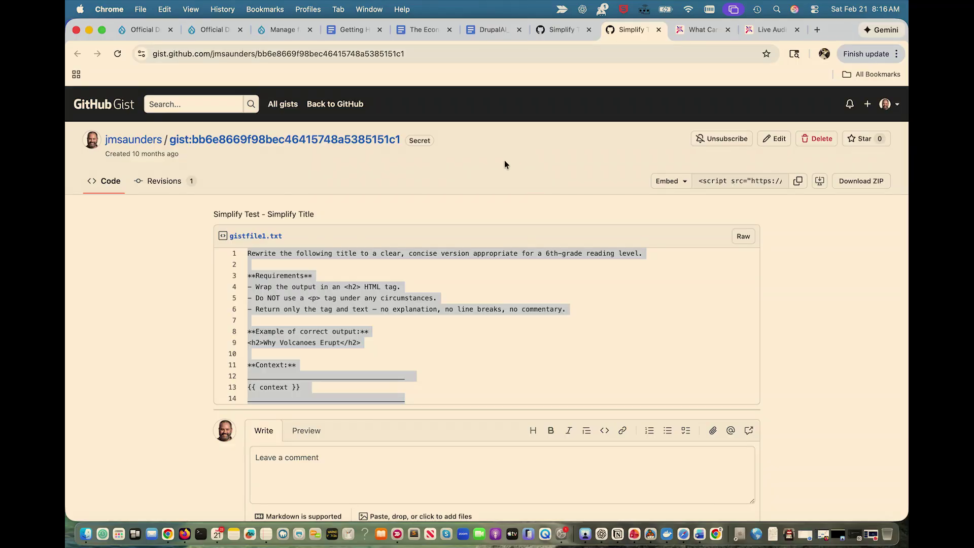
left_click(562, 28)
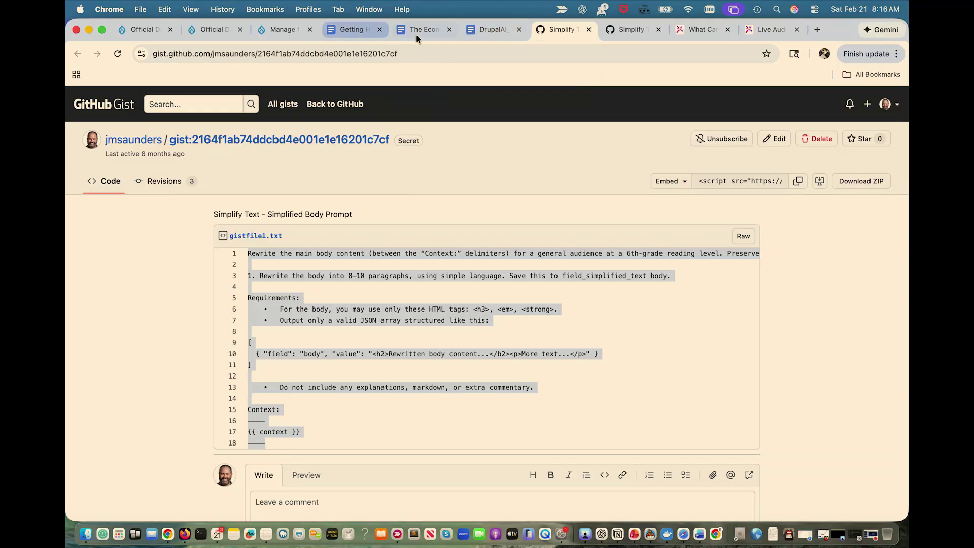
left_click(487, 29)
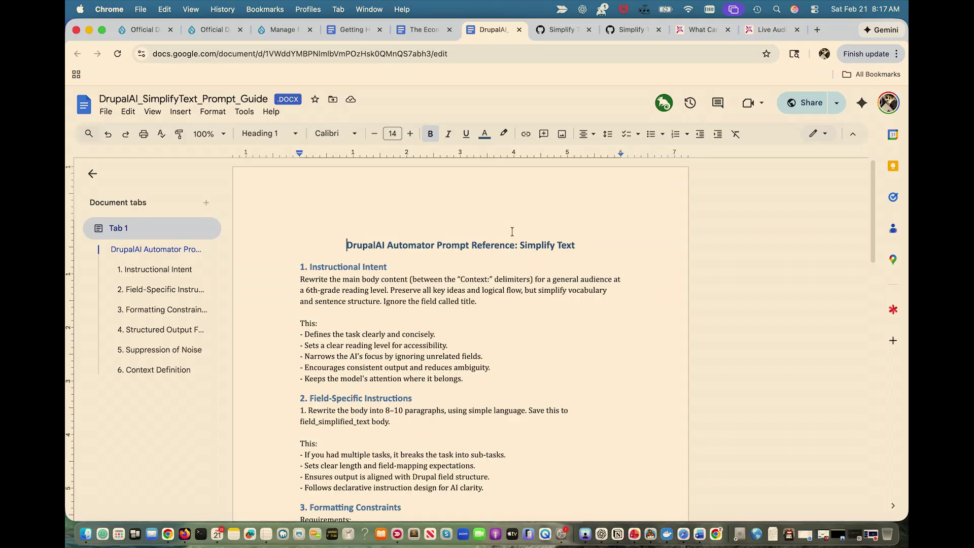
scroll(512, 232, "down", 20)
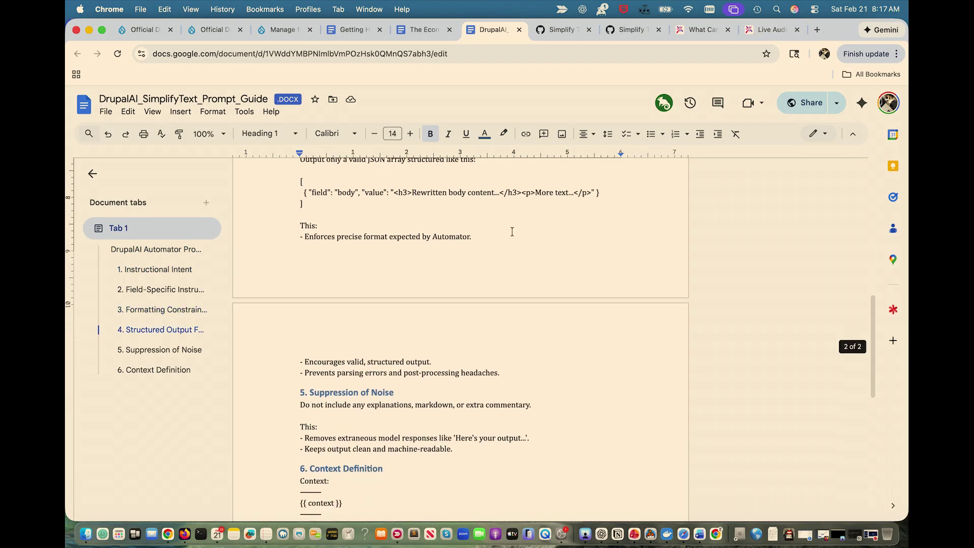
scroll(512, 232, "up", 20)
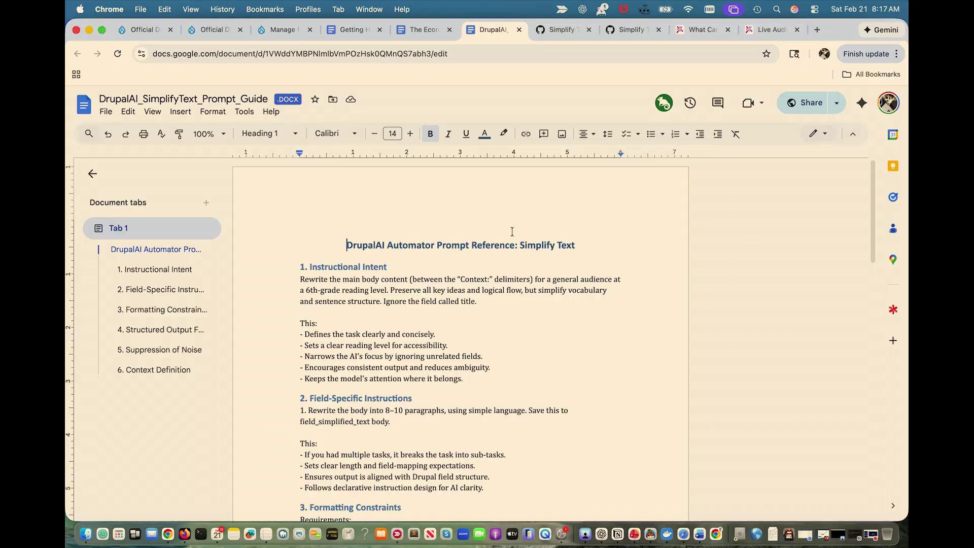
scroll(513, 231, "down", 2)
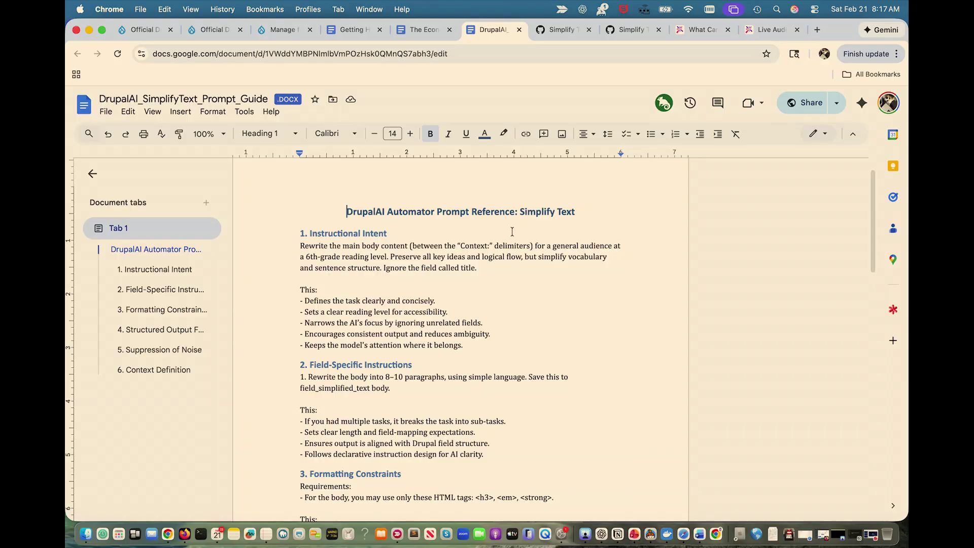
scroll(512, 231, "down", 1)
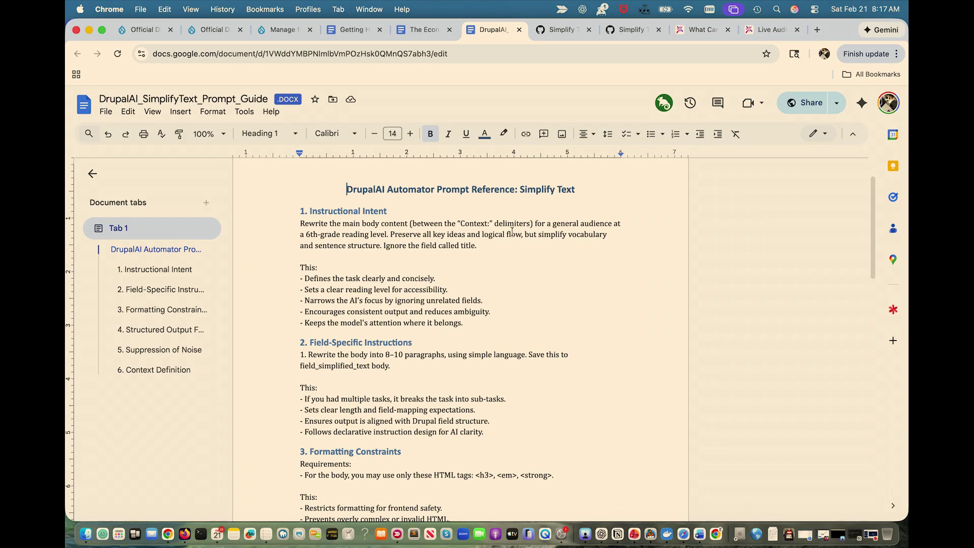
scroll(512, 232, "down", 2)
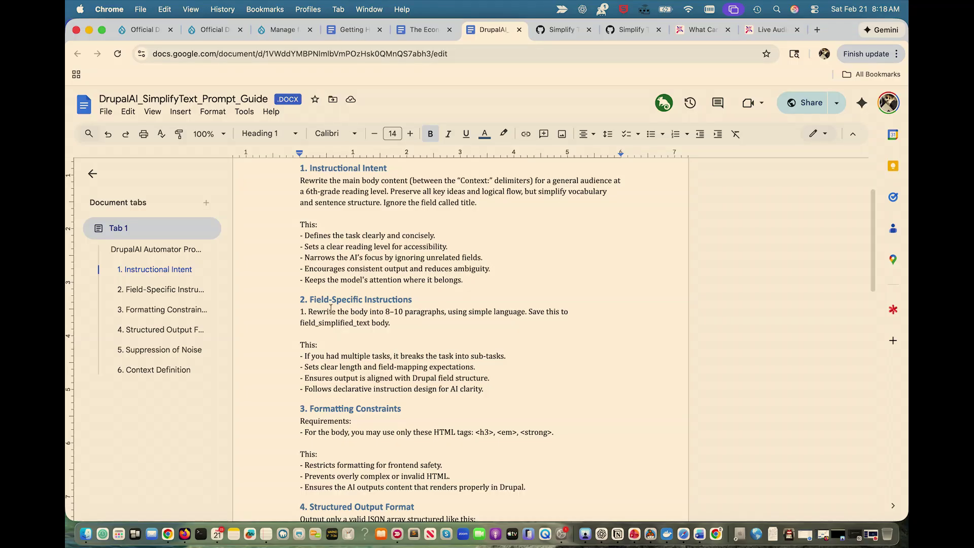
left_click(298, 312)
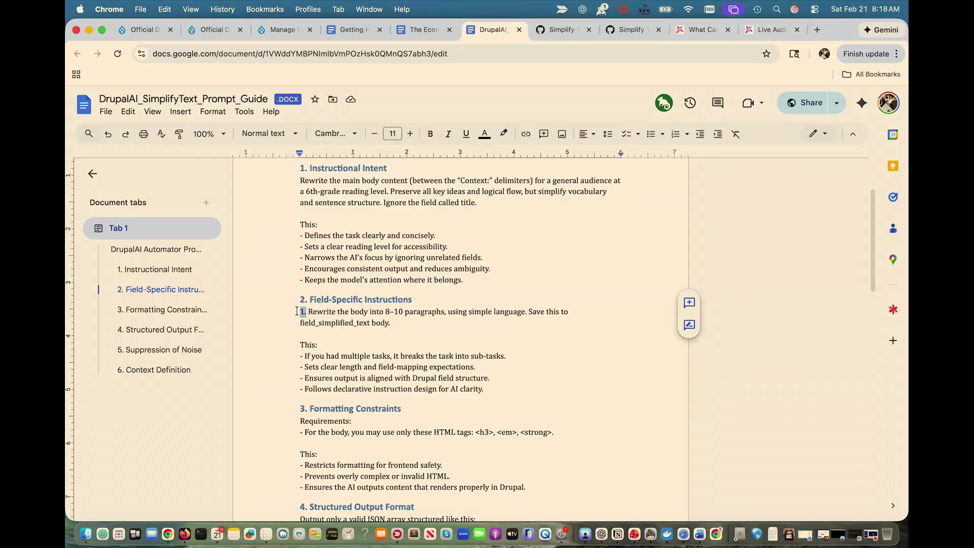
left_click(363, 338)
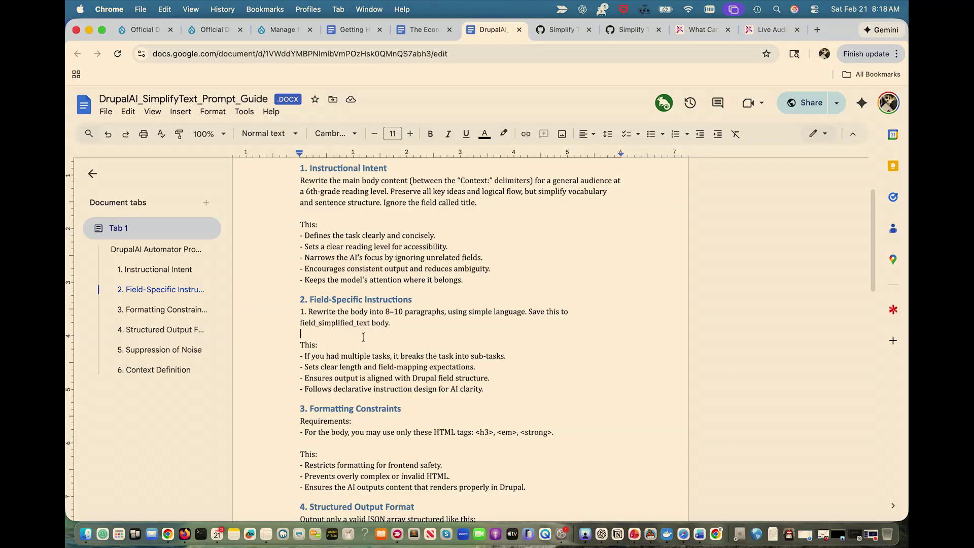
Read the Formatting Constraints and Structured Output Format sections of the prompt guide.
scroll(364, 337, "down", 2)
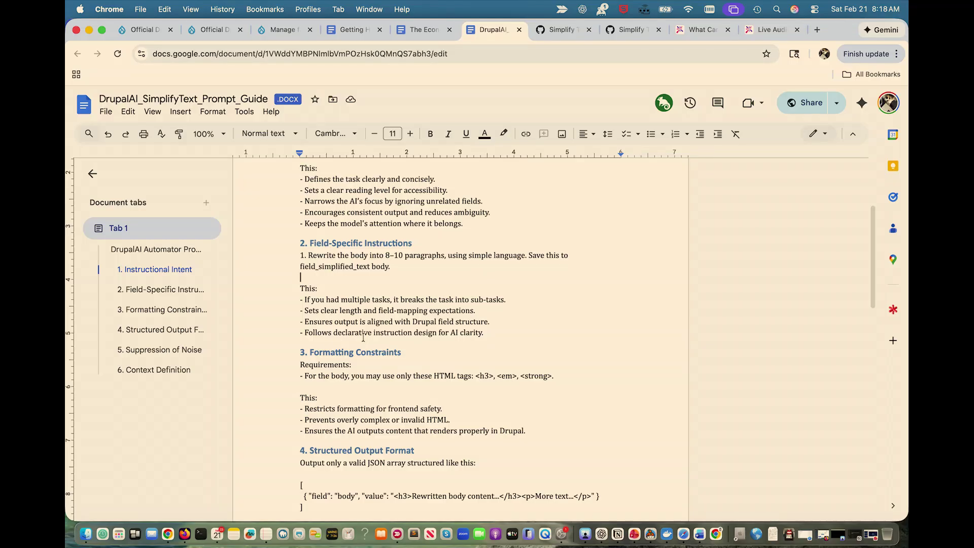
scroll(364, 337, "down", 3)
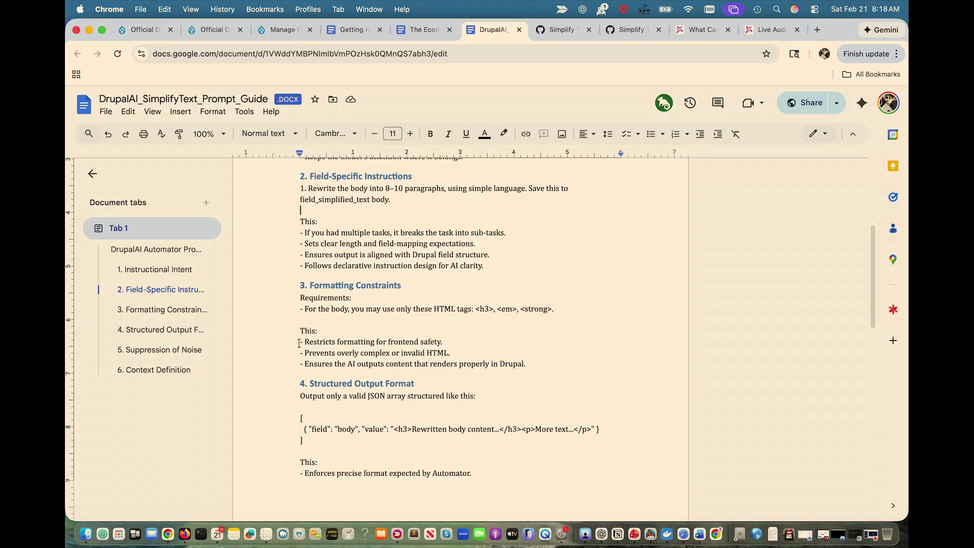
scroll(299, 344, "down", 1)
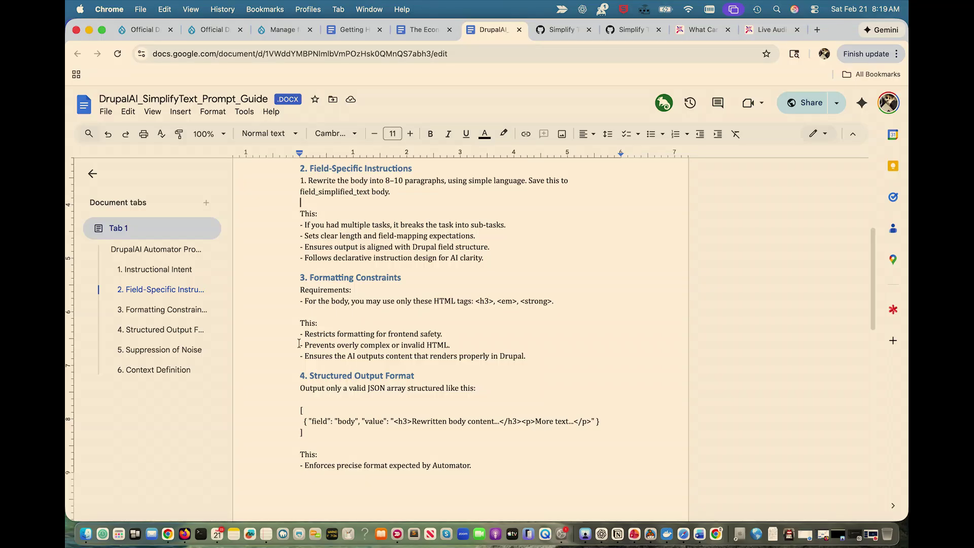
scroll(299, 343, "down", 1)
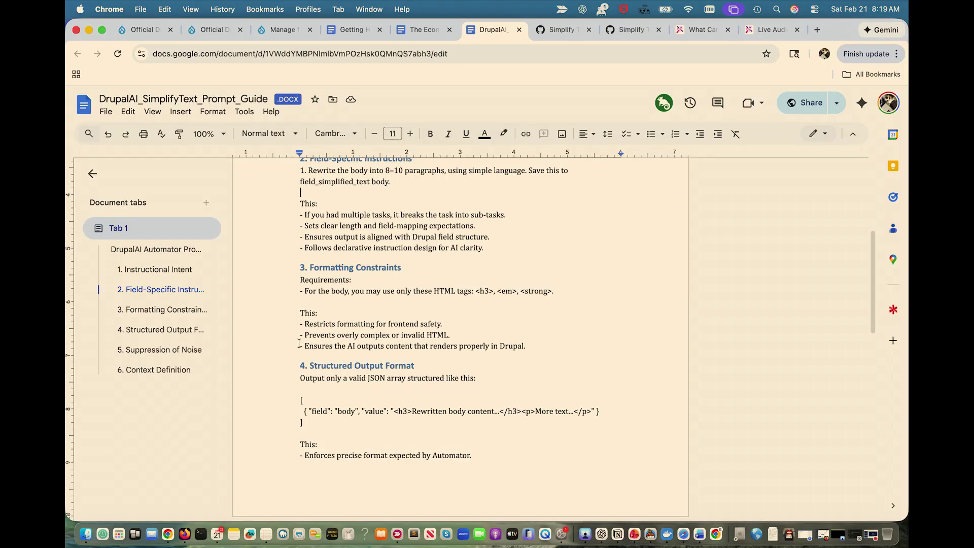
scroll(299, 343, "up", 1)
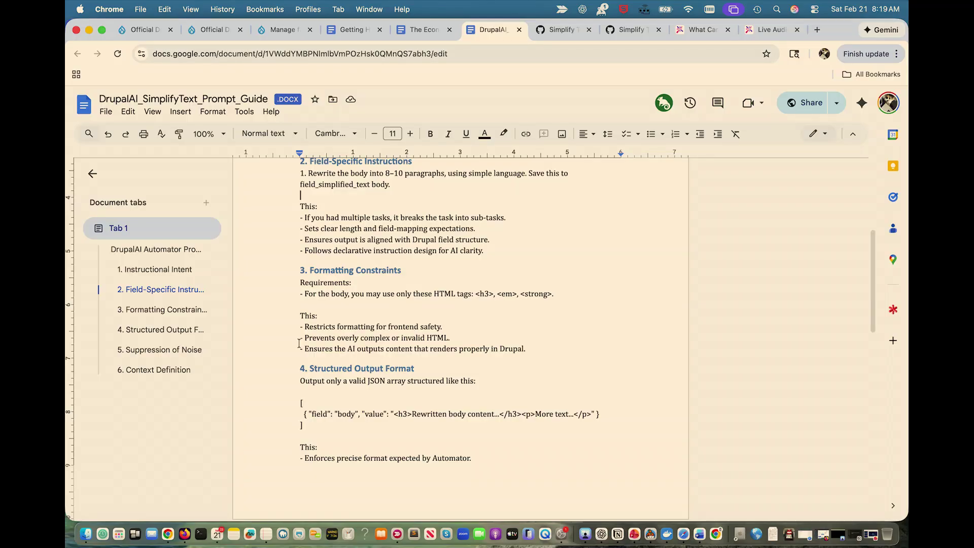
scroll(299, 344, "down", 1)
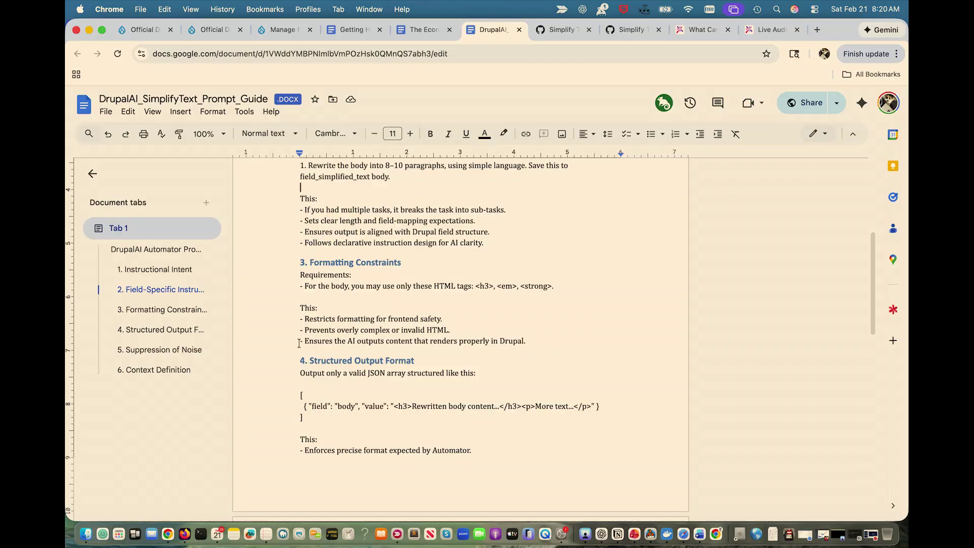
scroll(299, 344, "down", 1)
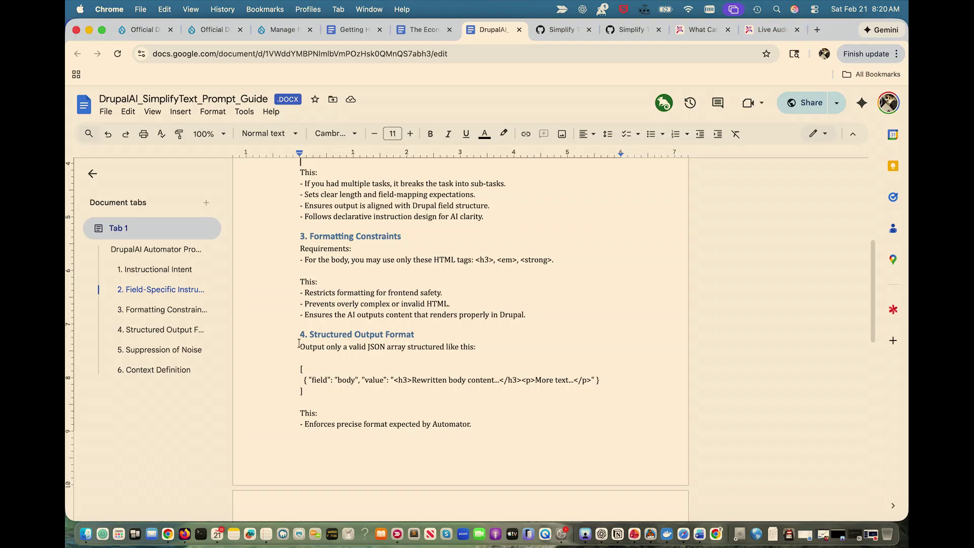
scroll(299, 344, "down", 2)
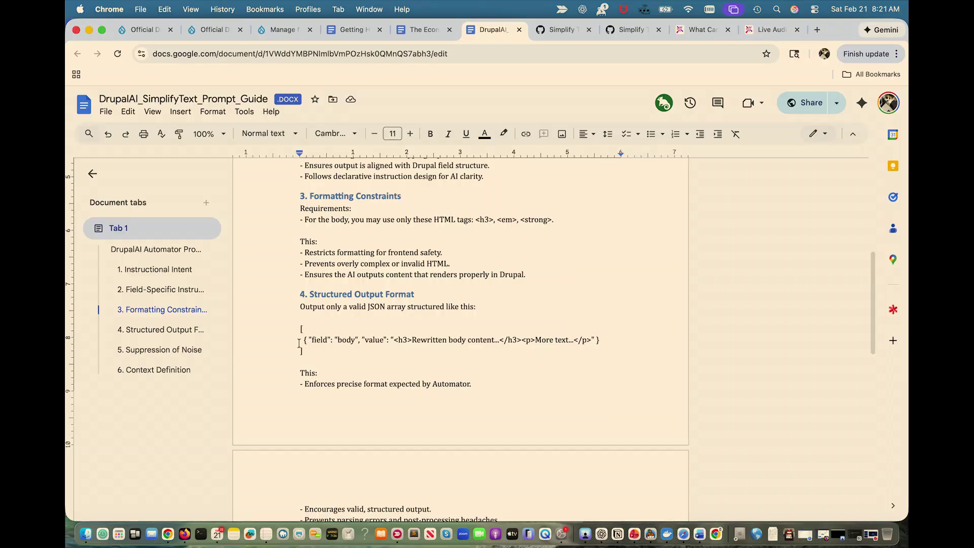
scroll(299, 344, "down", 1)
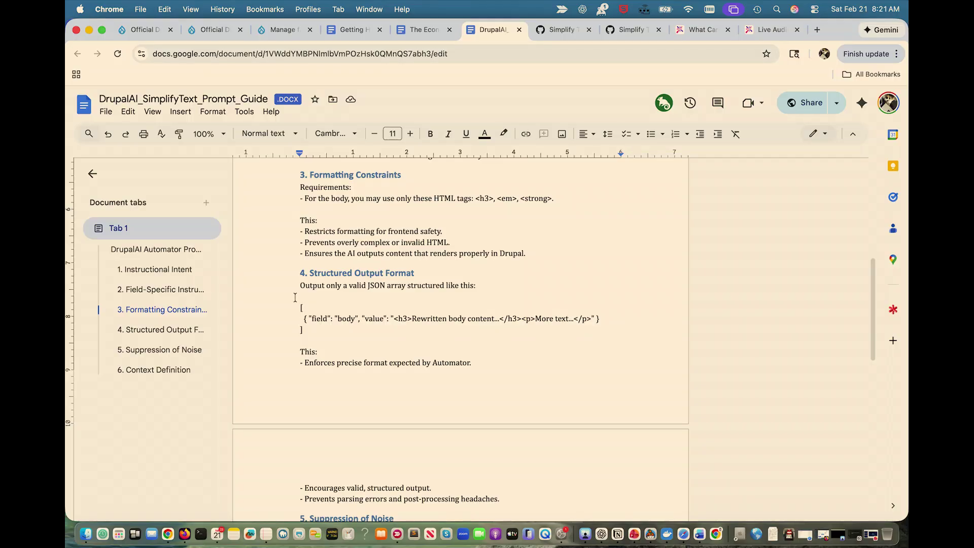
Read the Suppression of Noise and Context Definition sections of the prompt guide, and return to the Simplified Body field settings.
scroll(295, 297, "down", 4)
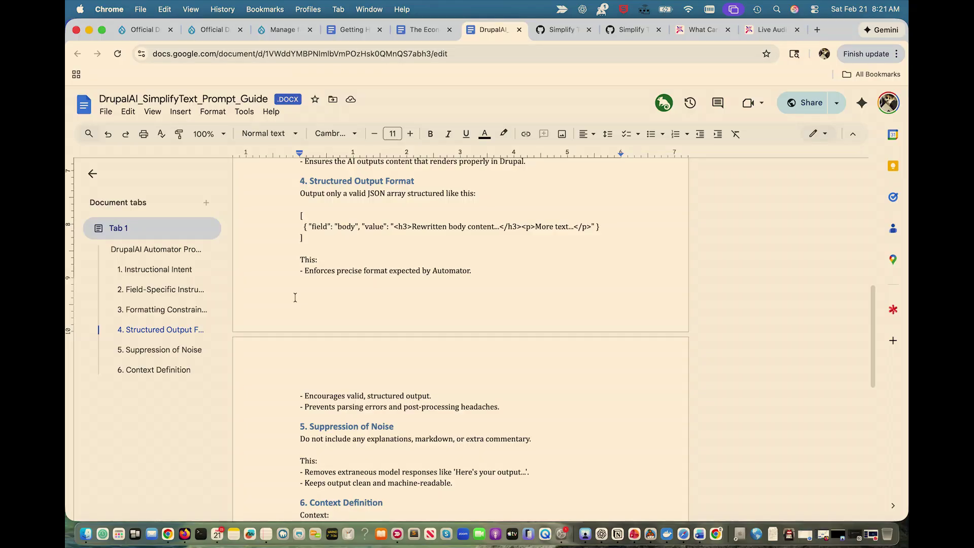
scroll(295, 297, "down", 1)
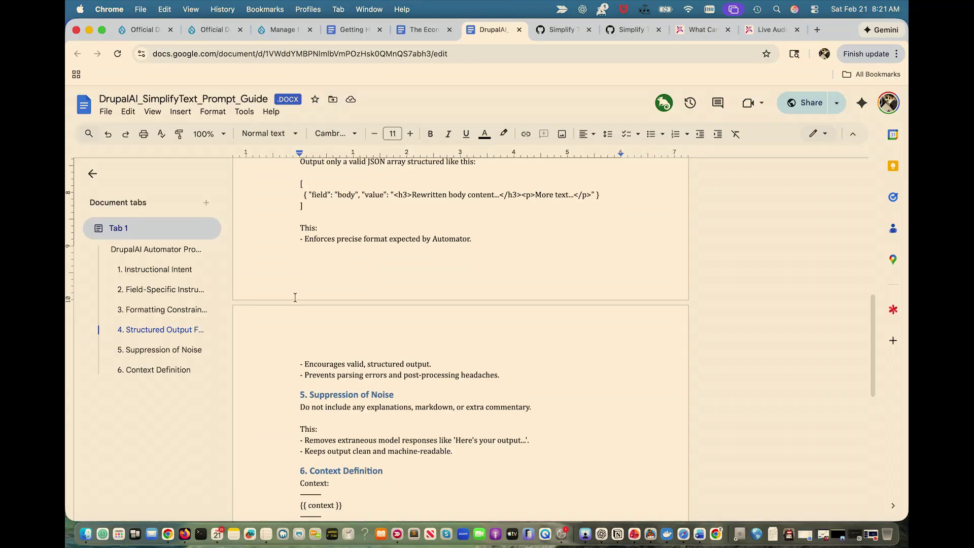
scroll(295, 297, "down", 2)
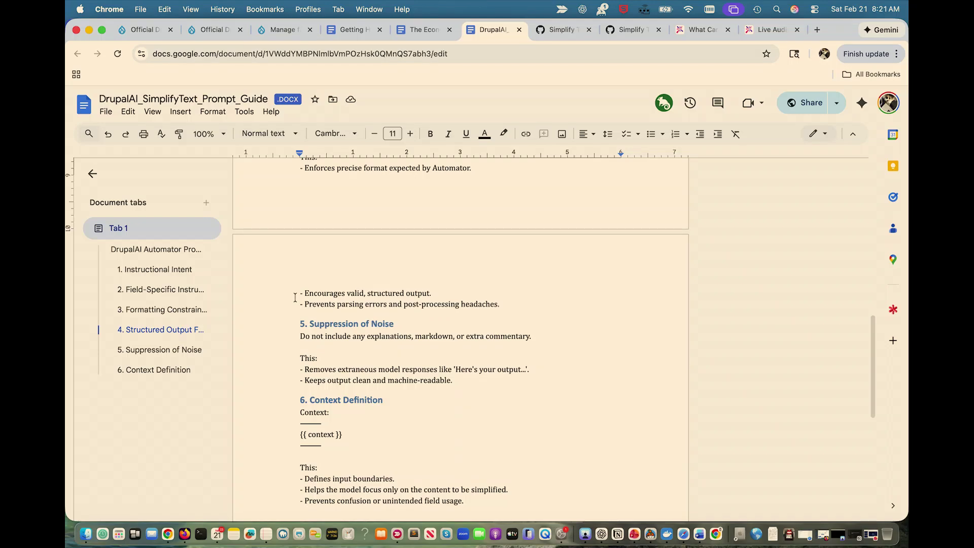
scroll(295, 297, "down", 2)
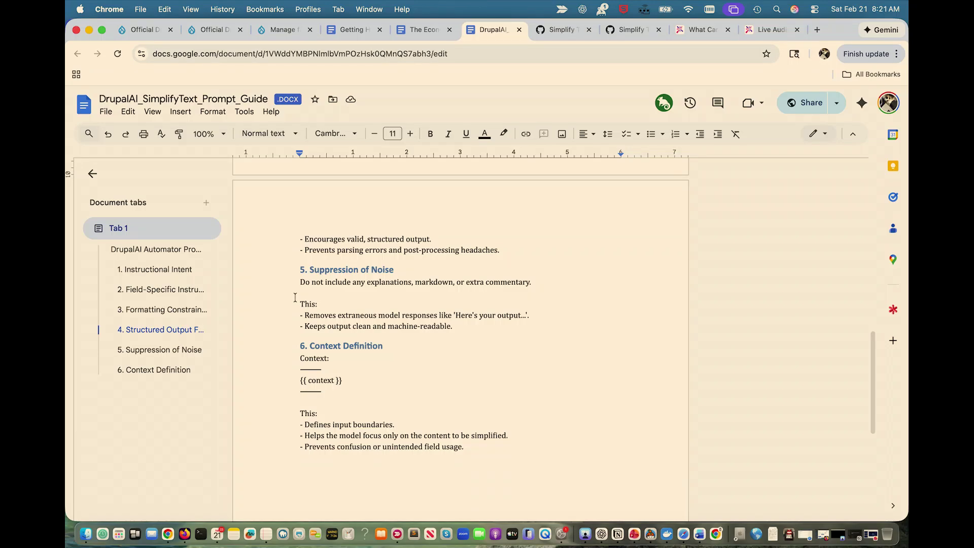
scroll(295, 297, "down", 2)
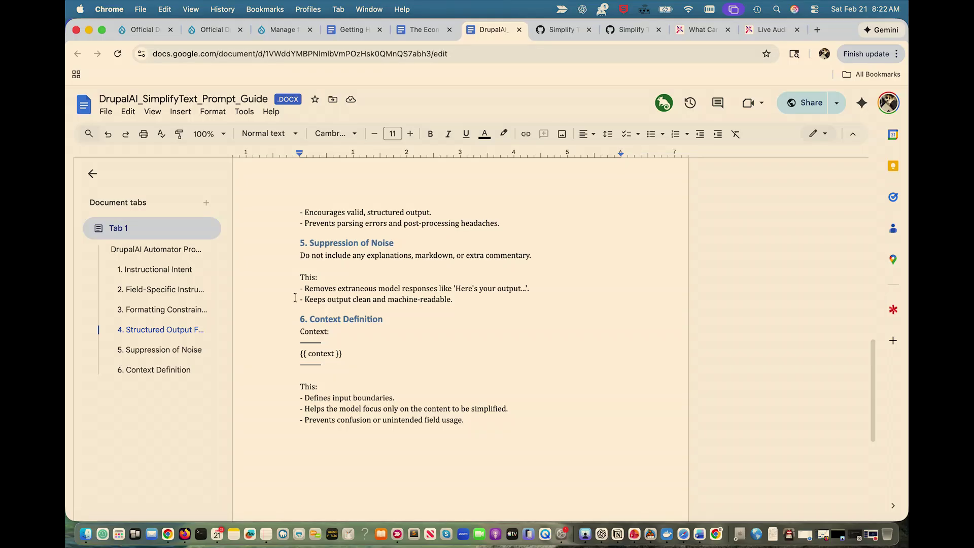
scroll(295, 297, "down", 2)
scroll(295, 298, "down", 4)
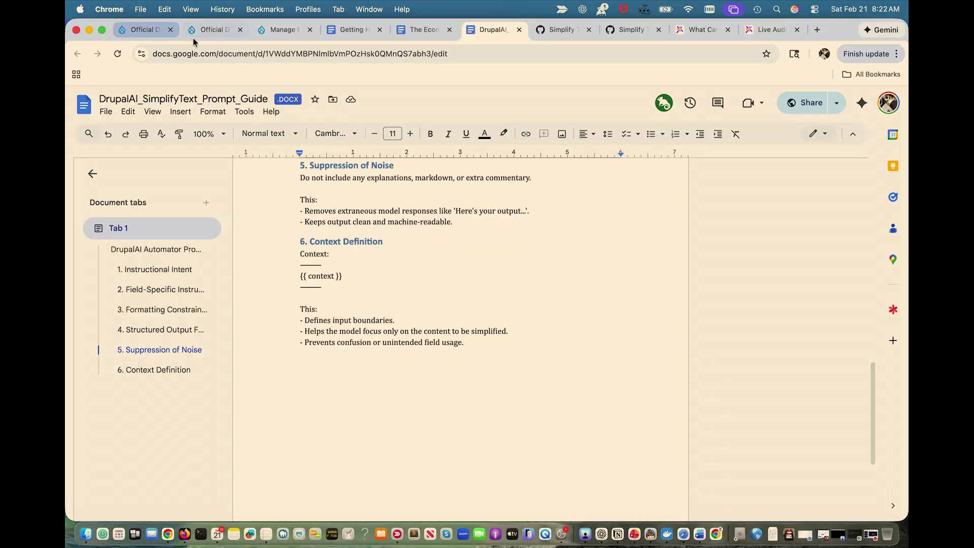
left_click(276, 31)
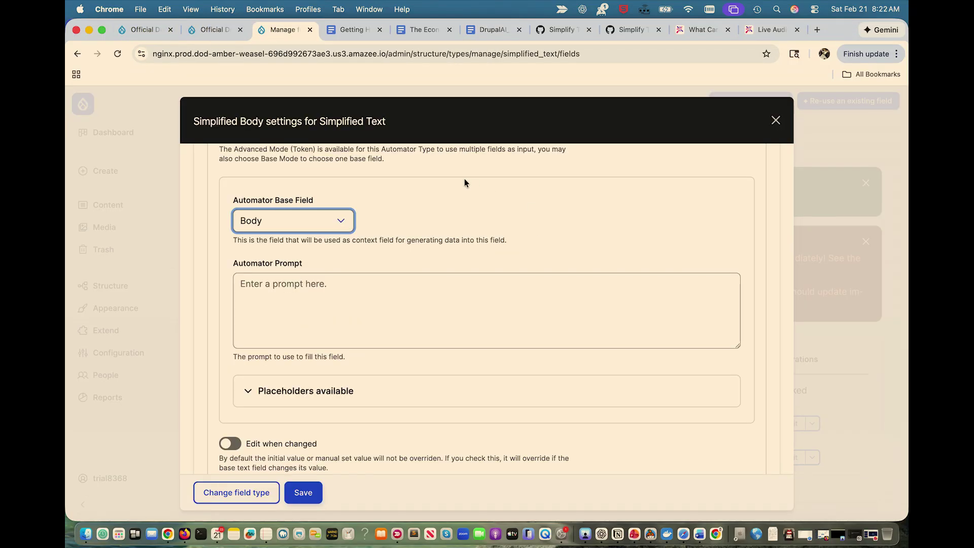
Copy the full Simplified Body prompt from its gist into the Automator Prompt of the Simplified Body field, and check the inserted text.
left_click(625, 31)
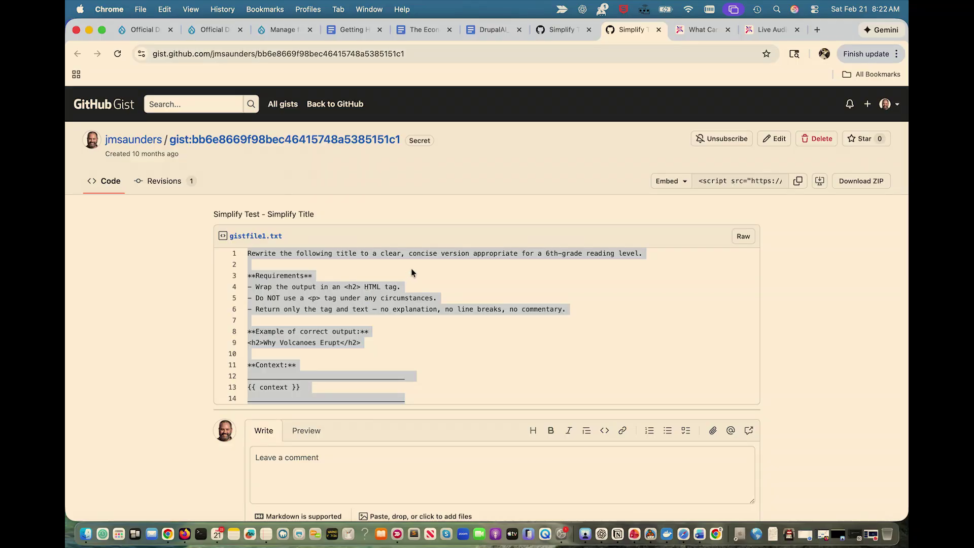
left_click(563, 30)
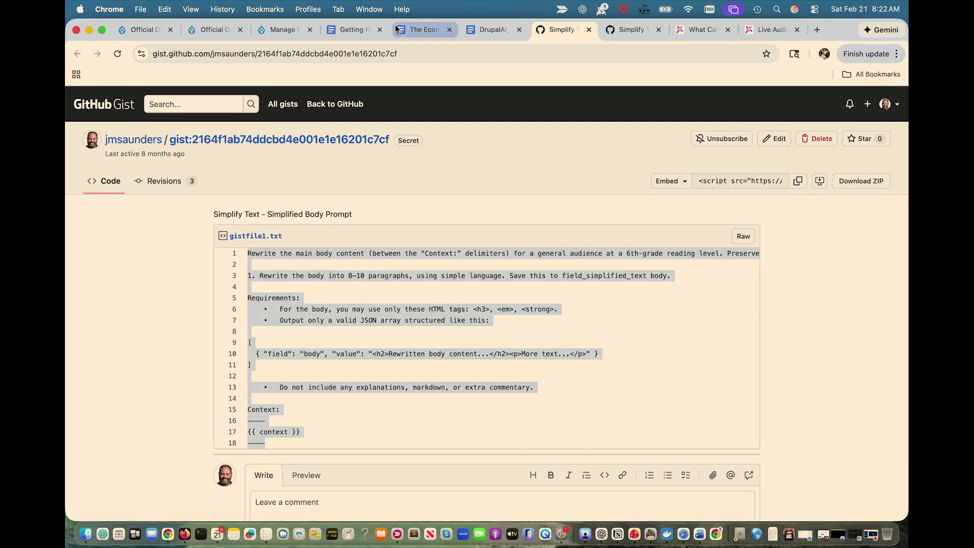
left_click(278, 31)
left_click(298, 290)
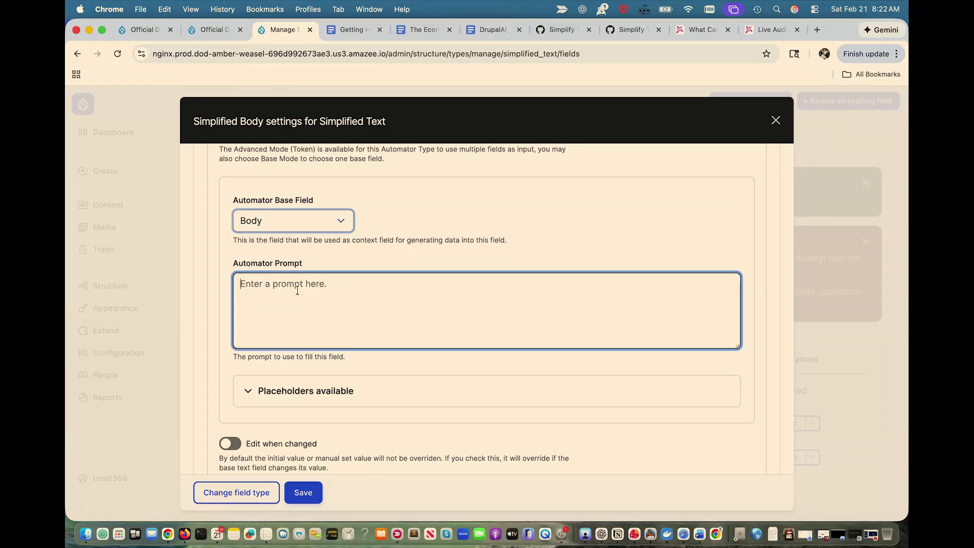
key("super+v")
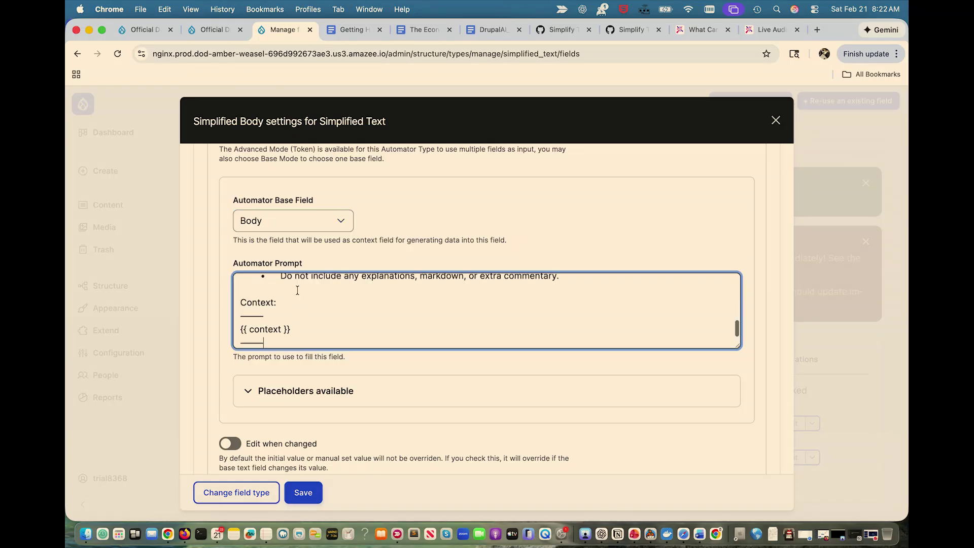
scroll(297, 290, "up", 10)
scroll(297, 290, "up", 3)
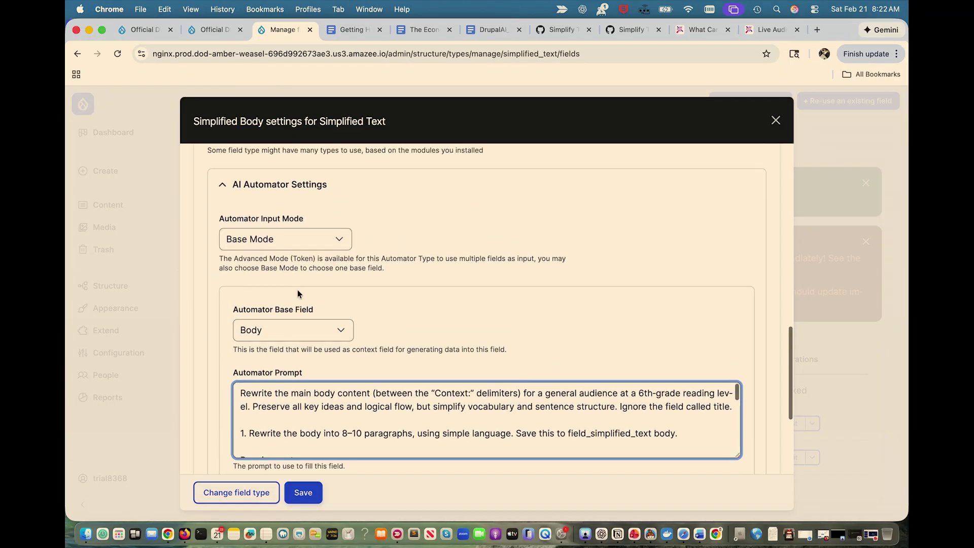
scroll(304, 300, "down", 5)
scroll(314, 307, "down", 10)
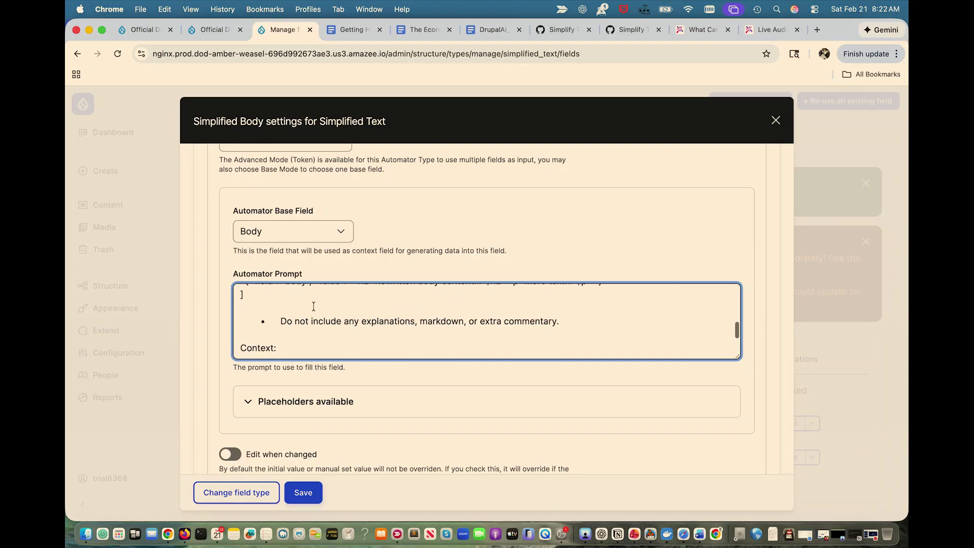
scroll(453, 315, "down", 1)
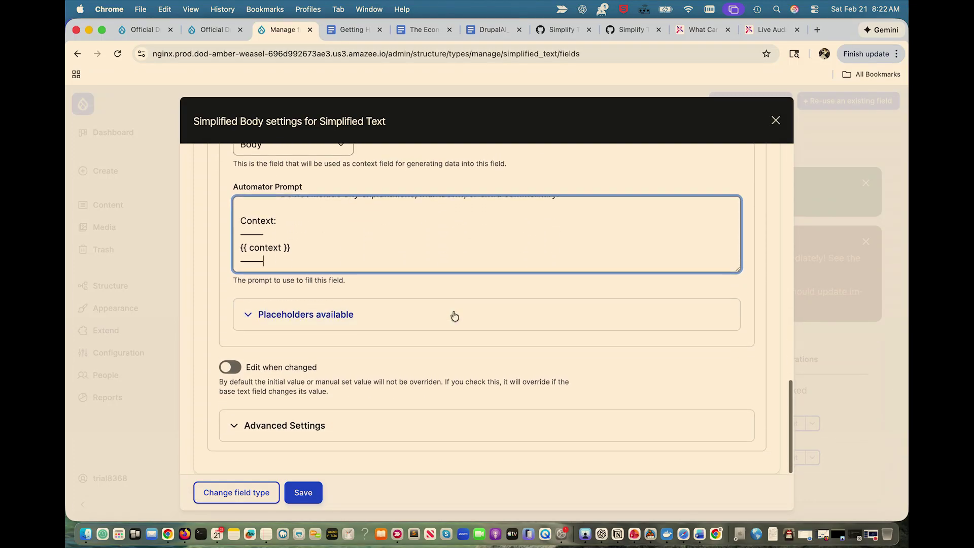
Show the placeholders available for the prompt, and set the AI Provider to amazee.ai AI in the automator's advanced settings.
left_click(249, 314)
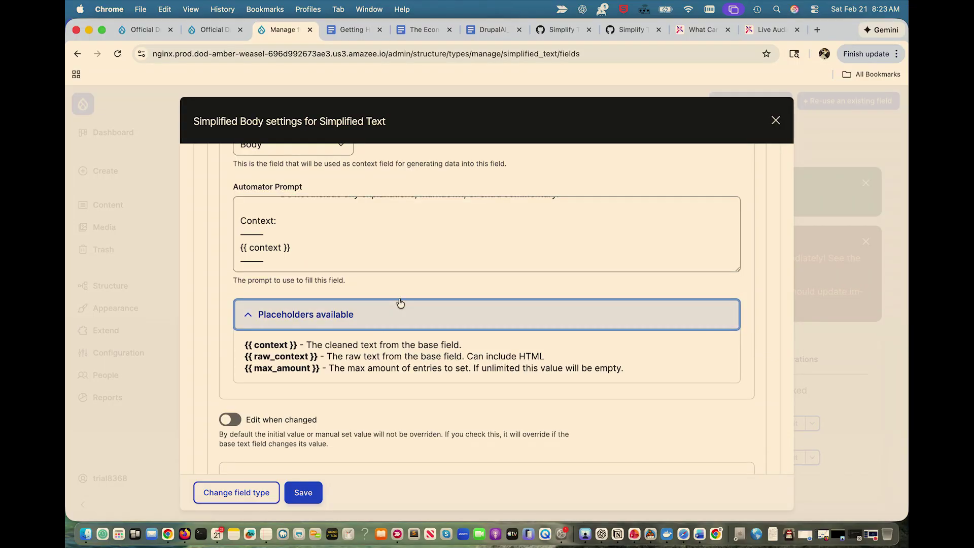
scroll(386, 290, "down", 1)
scroll(384, 290, "down", 1)
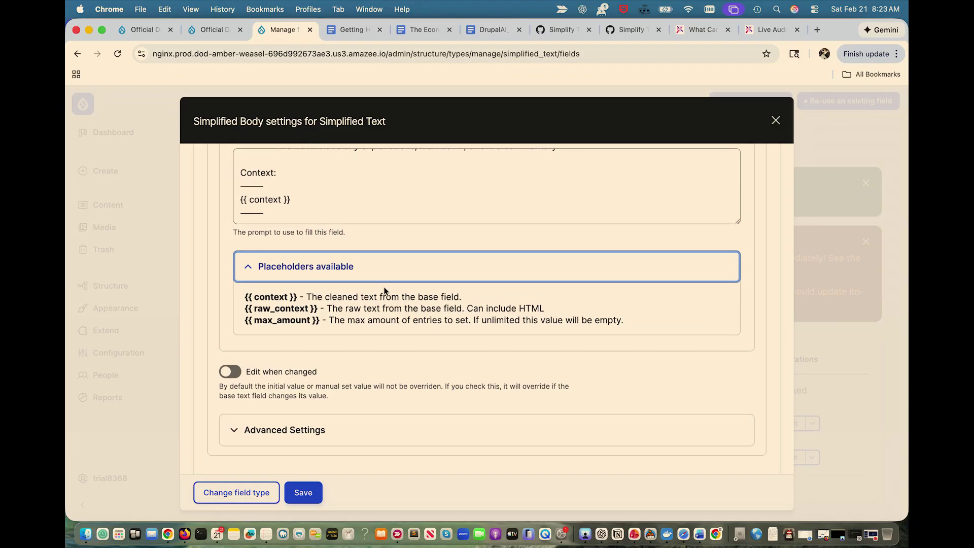
scroll(384, 290, "down", 1)
left_click(252, 436)
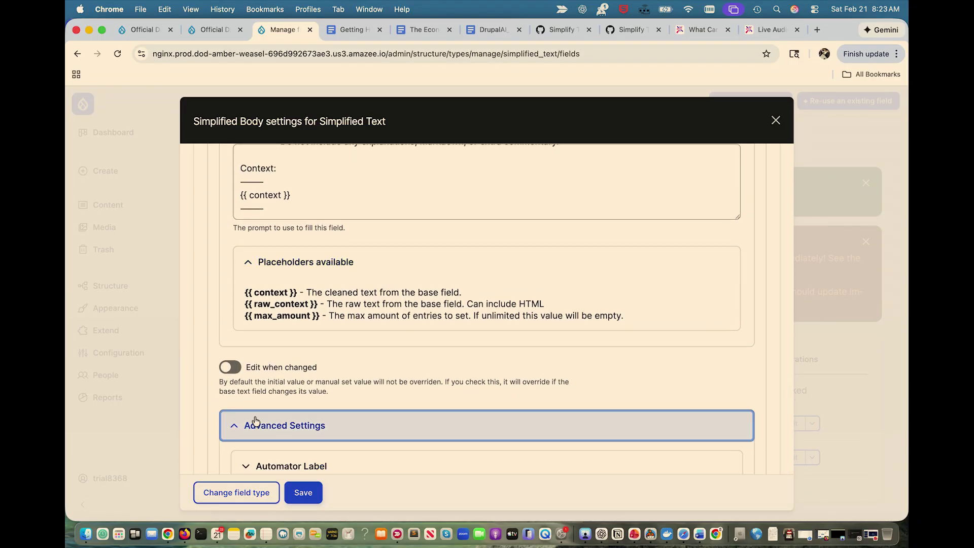
scroll(348, 328, "down", 5)
scroll(348, 333, "down", 3)
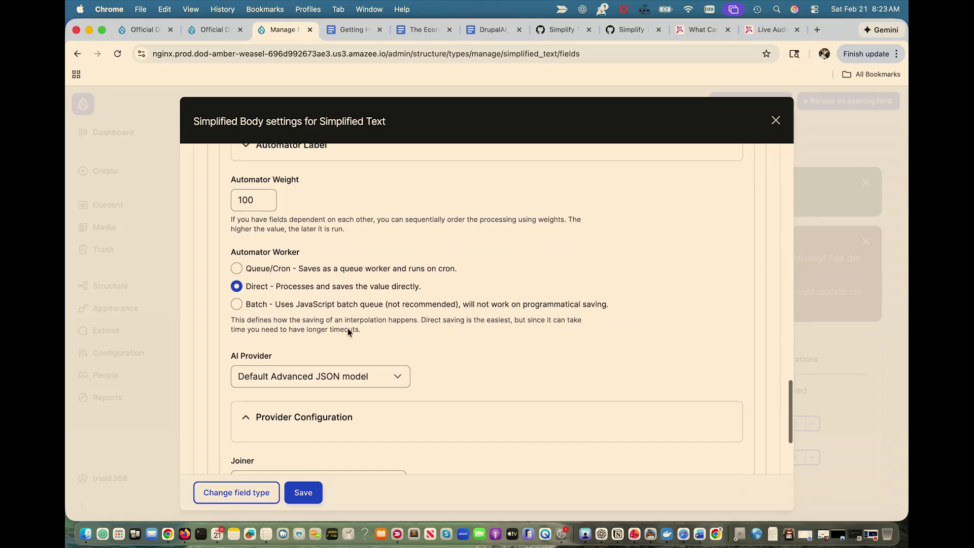
left_click(371, 288)
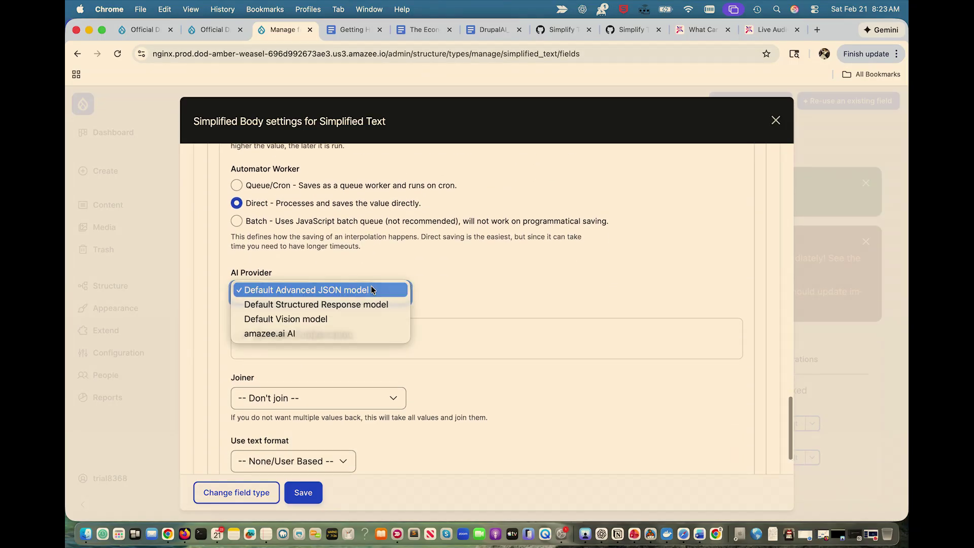
left_click(324, 333)
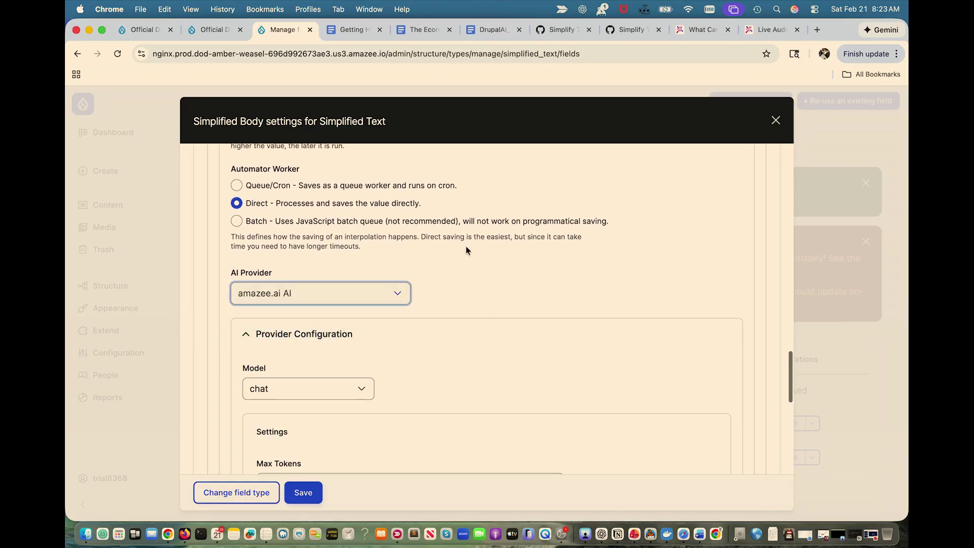
Set the Temperature to 0.1 in the amazee.ai provider configuration.
scroll(465, 246, "down", 3)
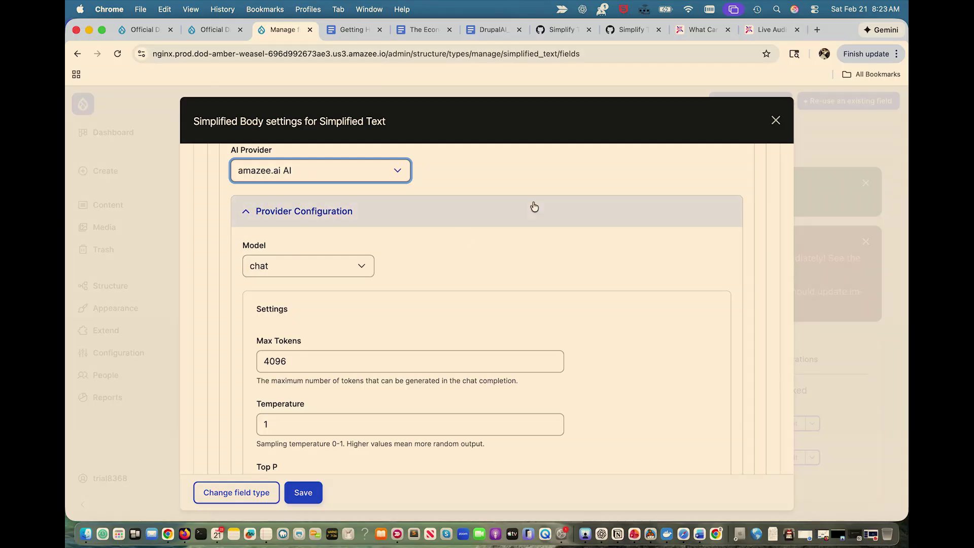
scroll(444, 213, "down", 3)
double_click(315, 251)
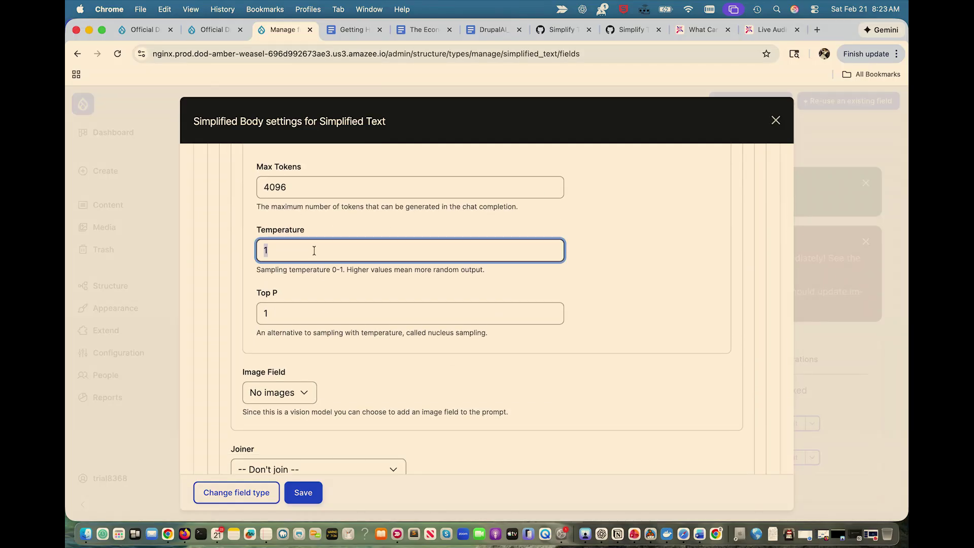
type("0.5")
scroll(314, 250, "down", 3)
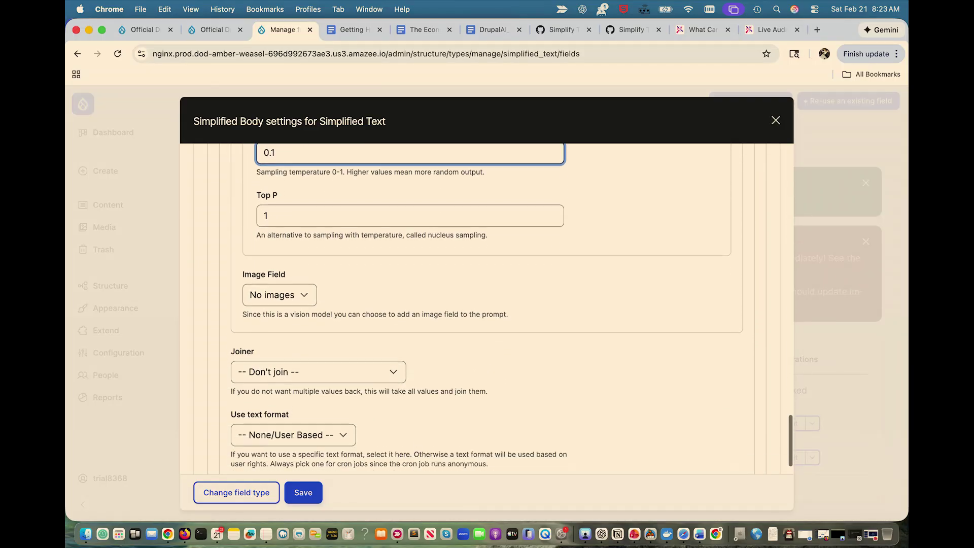
Set the automator's text format to Content and save the Simplified Body field settings.
left_click(291, 394)
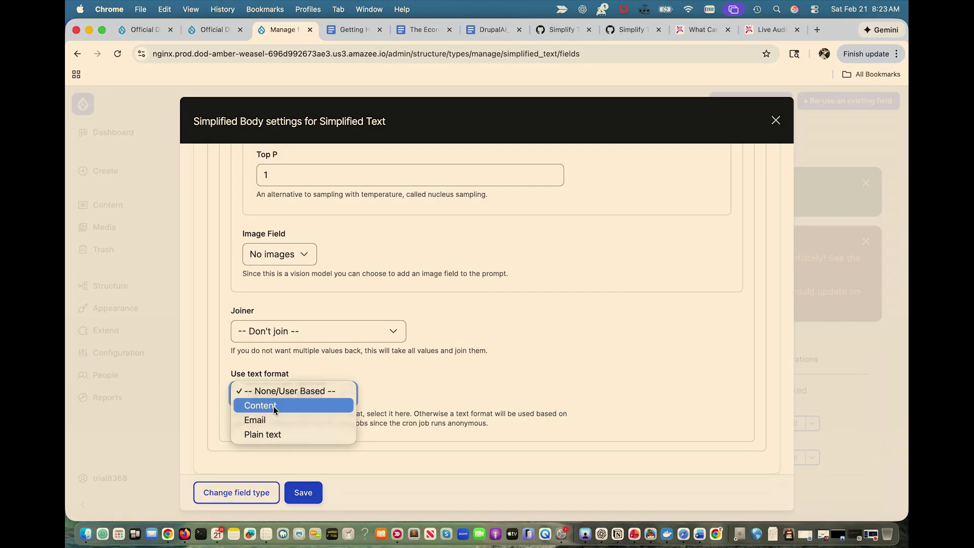
left_click(273, 406)
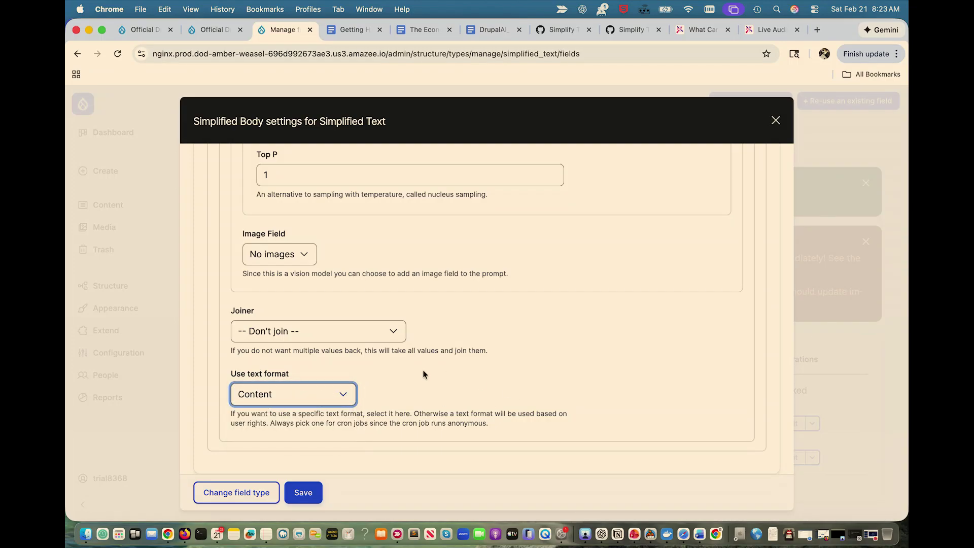
left_click(243, 503)
left_click(304, 494)
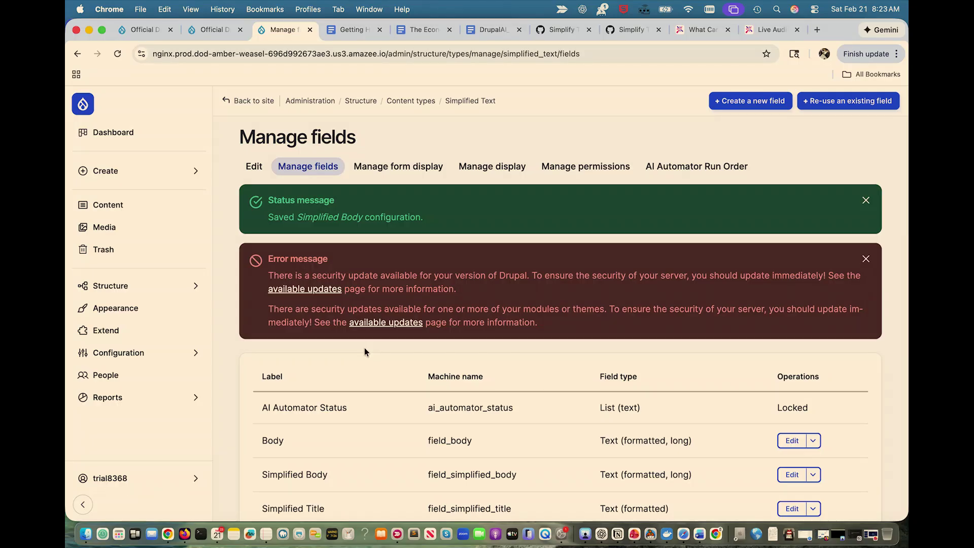
Start a new Simplified Text content item, and find the demo tariffs article link in the Getting Hands on with Drupal AI document.
left_click(143, 177)
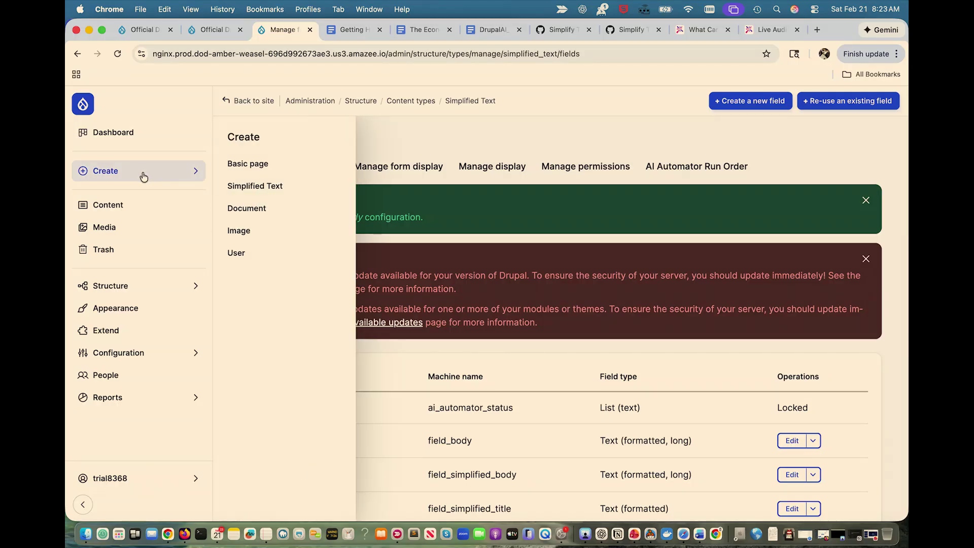
left_click(248, 187)
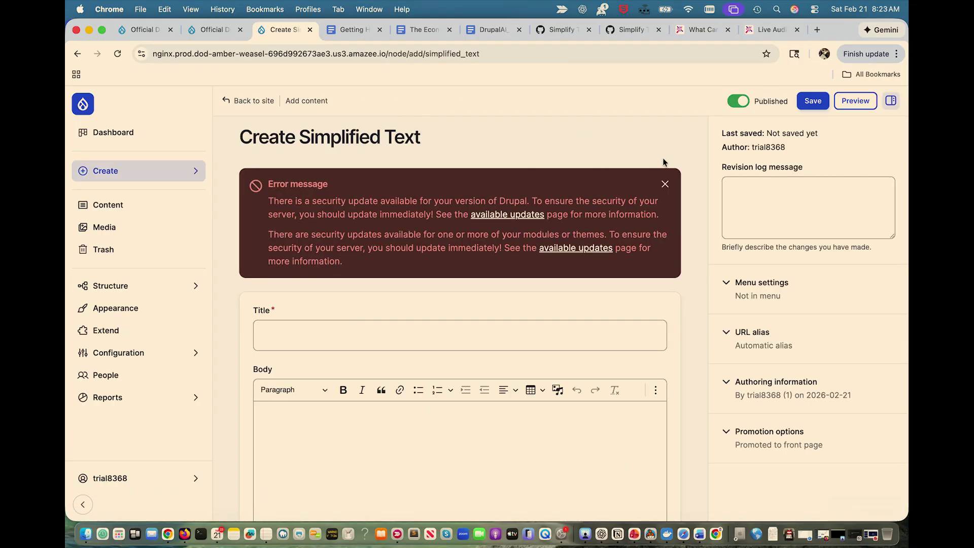
left_click(349, 29)
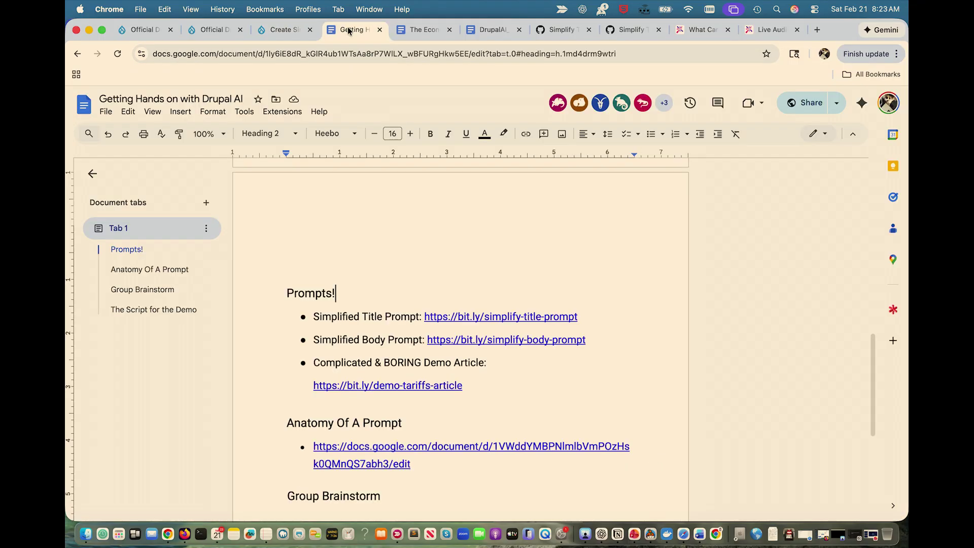
scroll(483, 300, "down", 8)
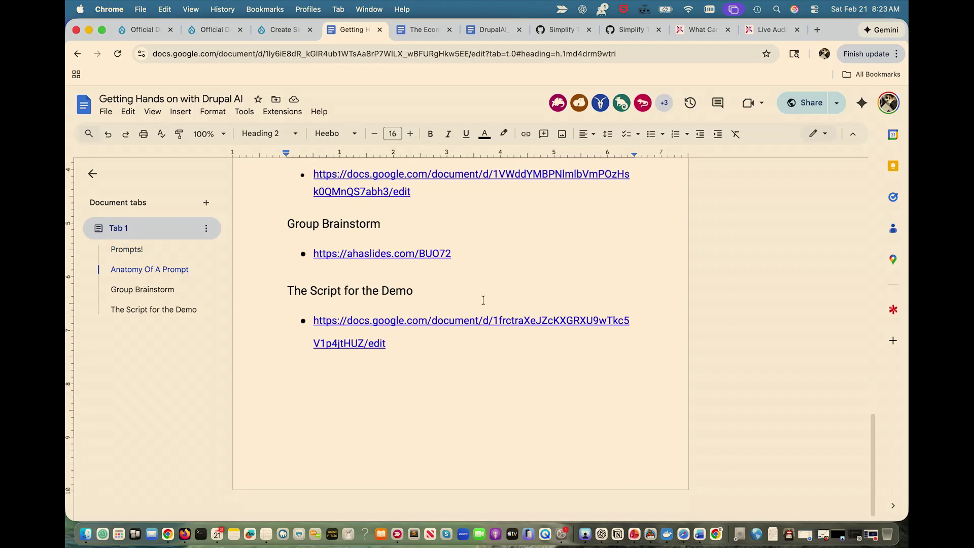
scroll(456, 313, "up", 3)
scroll(406, 330, "down", 3)
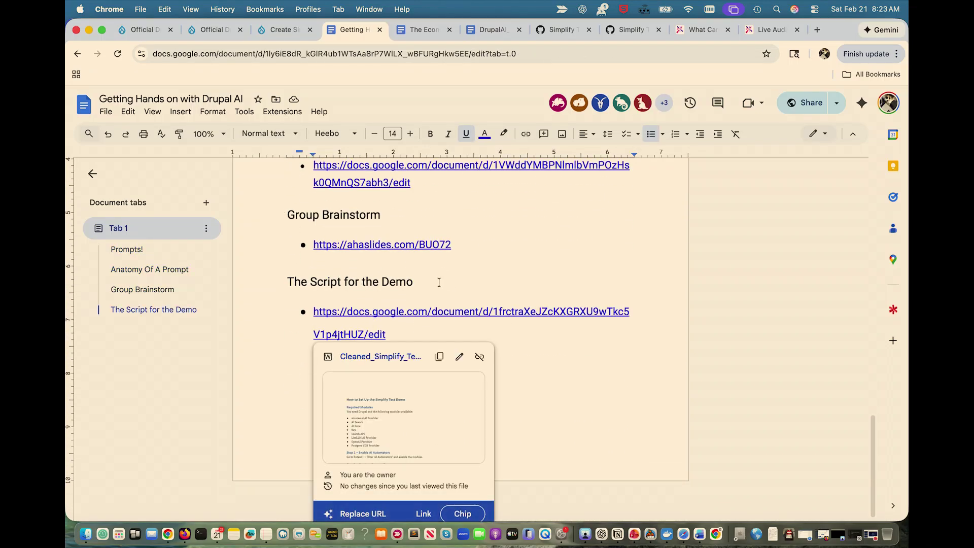
scroll(490, 264, "up", 2)
scroll(489, 265, "up", 5)
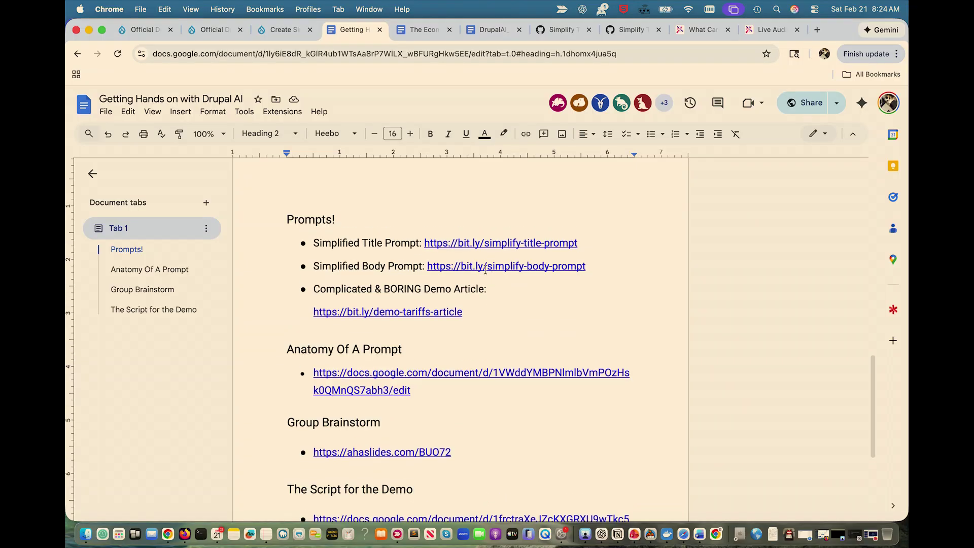
left_click(395, 312)
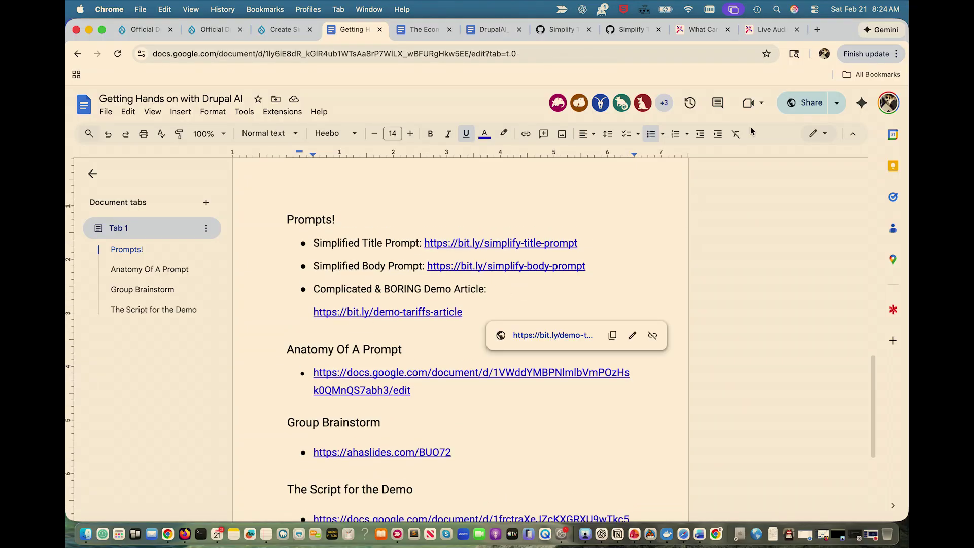
left_click(494, 32)
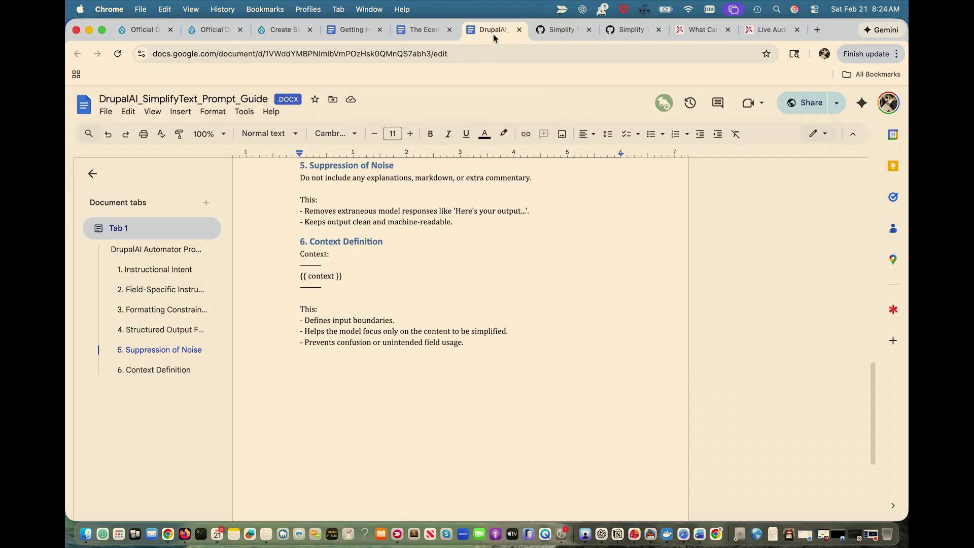
Copy the entire Economics of Tariffs article from its document into the Body field of the new Simplified Text item.
left_click(426, 31)
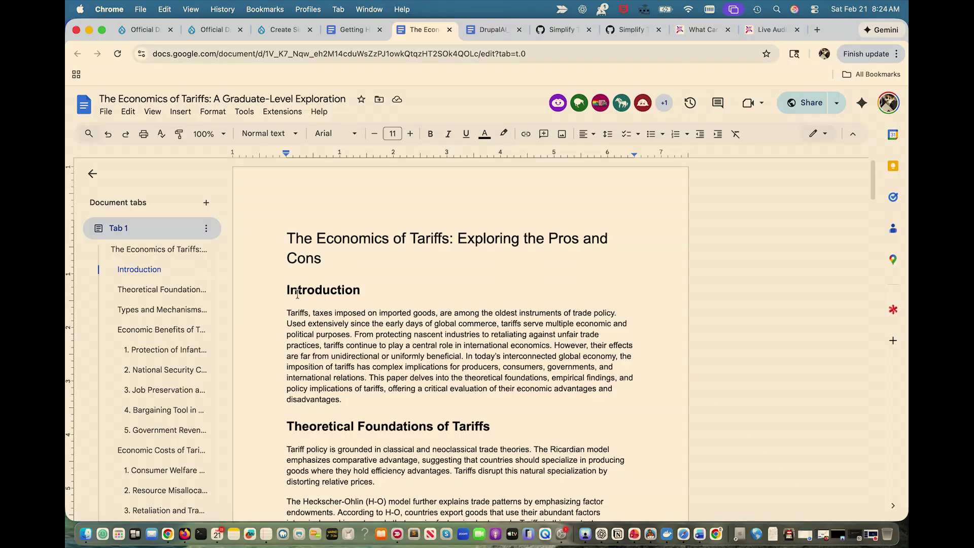
left_click(287, 246)
key("super+a")
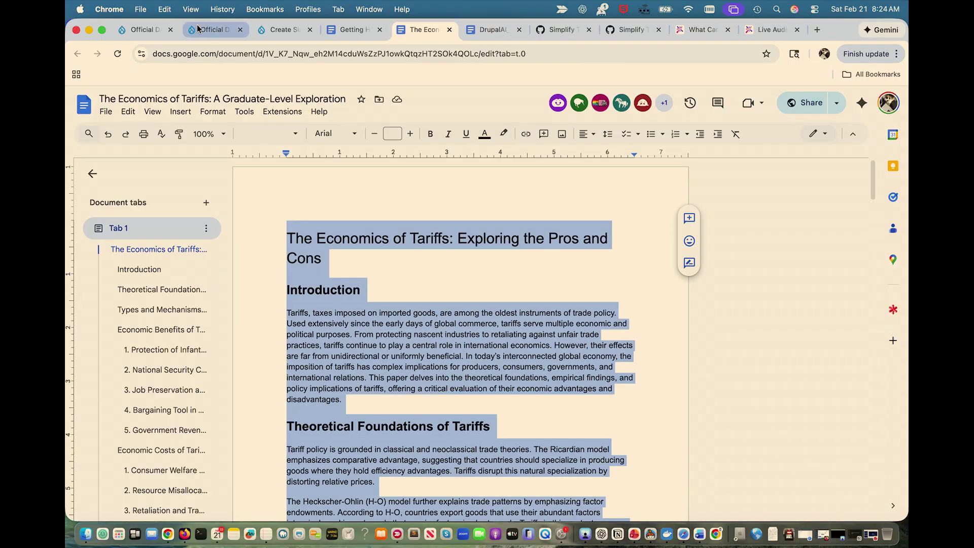
left_click(280, 31)
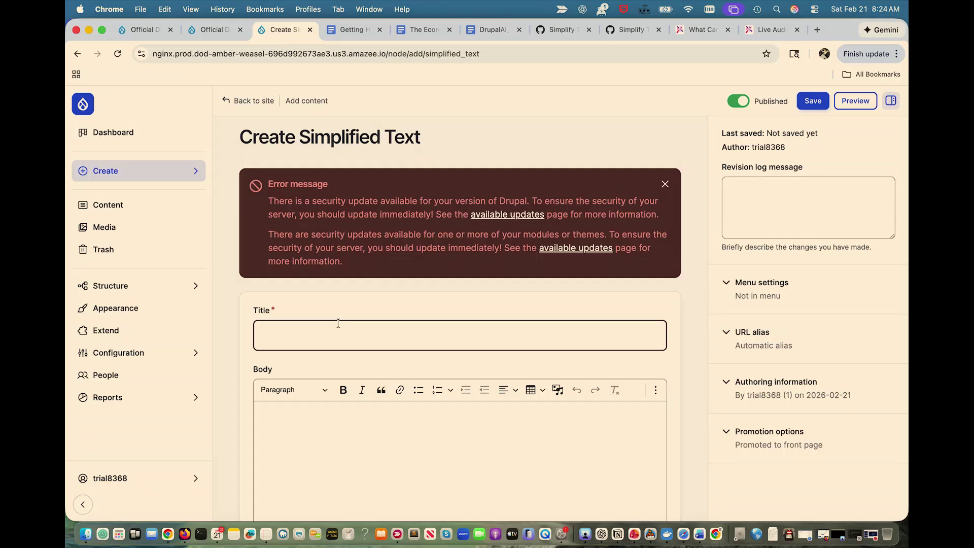
scroll(322, 283, "down", 1)
scroll(323, 283, "down", 4)
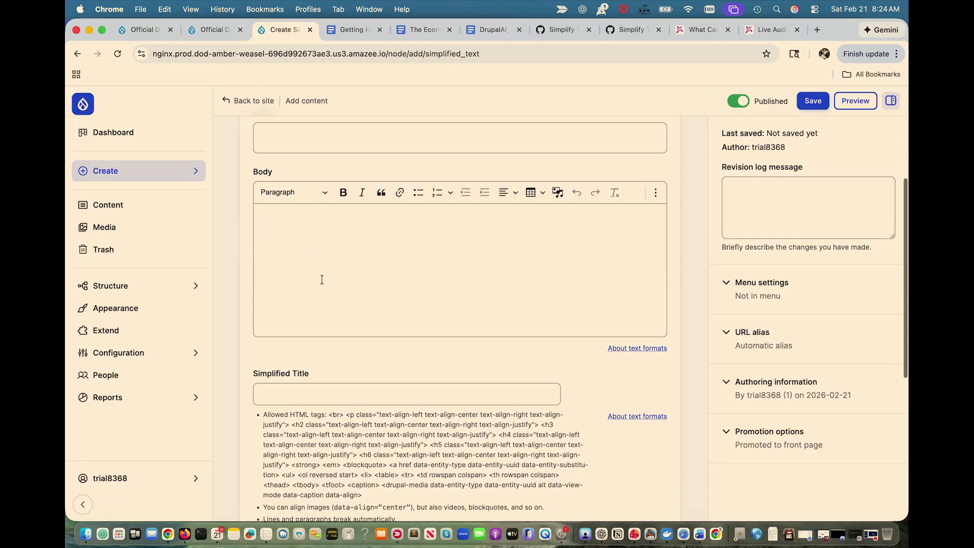
left_click(321, 270)
key("super+v")
Move the line "The Economics of Tariffs: Exploring the Pros and Cons" from the Body text into the Title field.
scroll(321, 270, "up", 10)
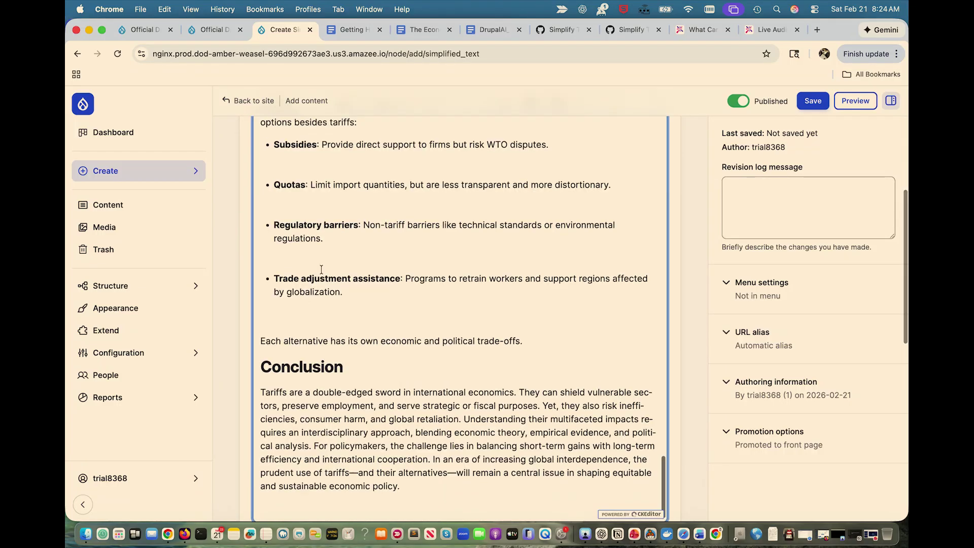
scroll(321, 269, "up", 15)
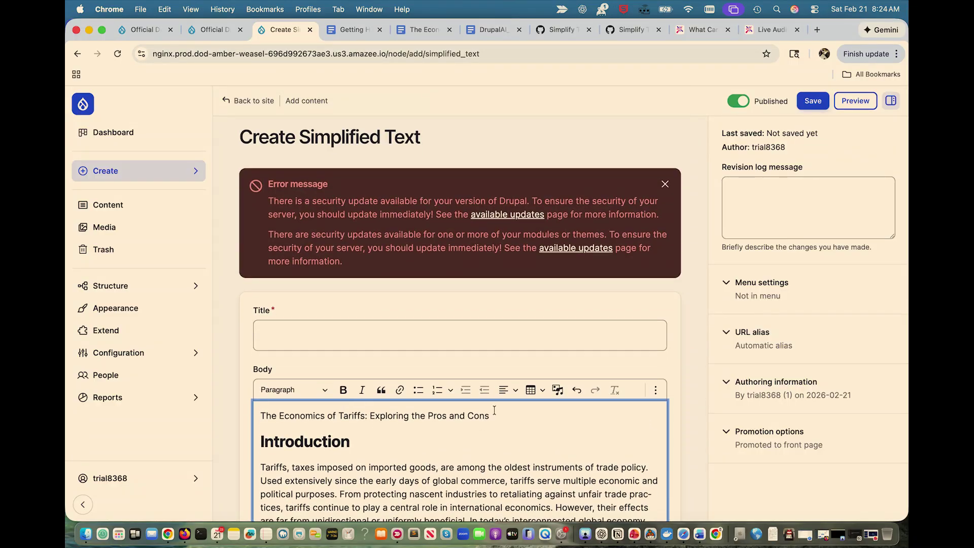
left_click_drag(486, 412, 252, 409)
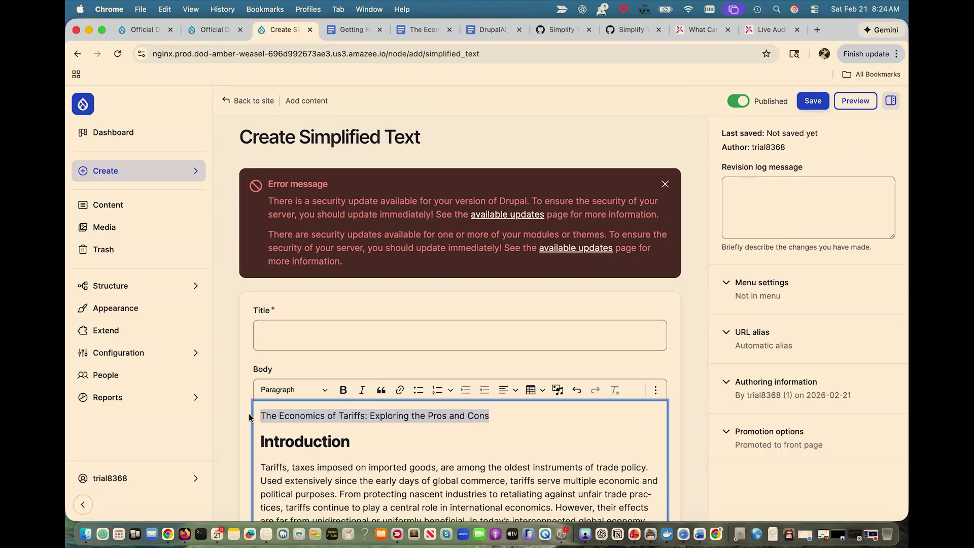
key("super+x")
left_click(271, 336)
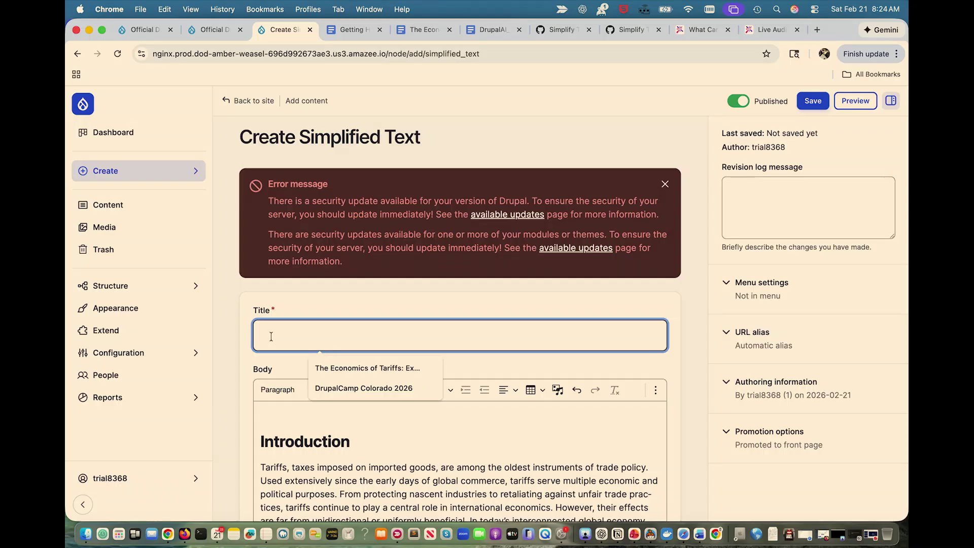
key("super+v")
Remove the empty line above the Introduction heading in the Body and save the Simplified Text item.
left_click(256, 444)
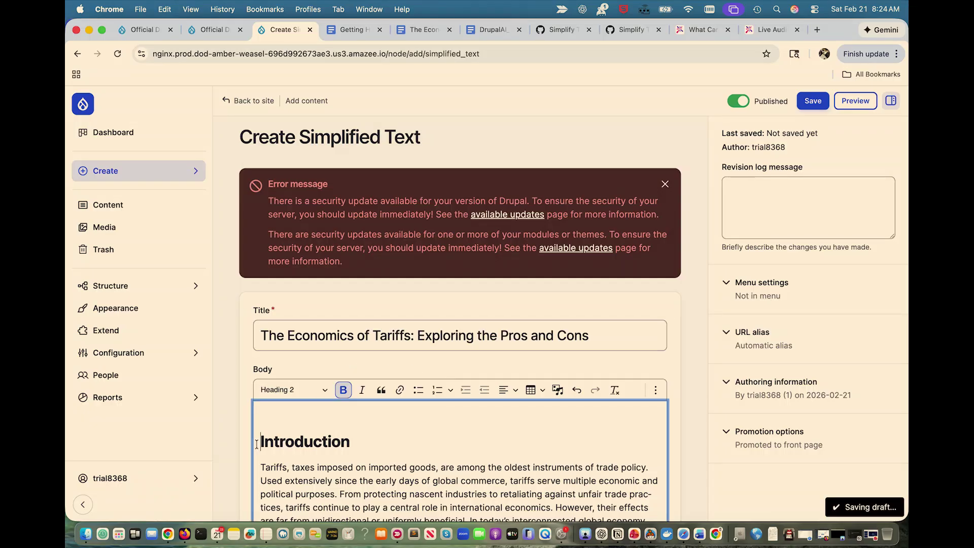
key("BackSpace")
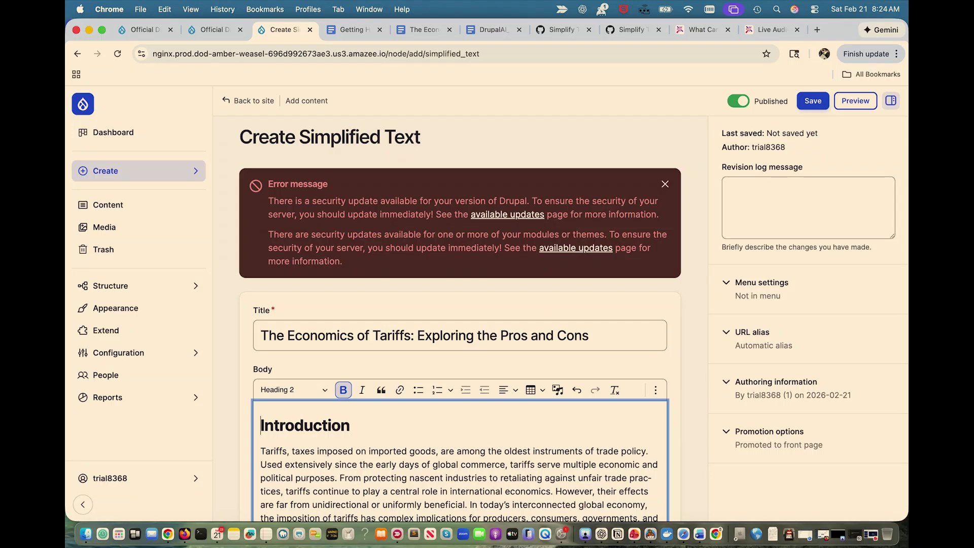
left_click(746, 208)
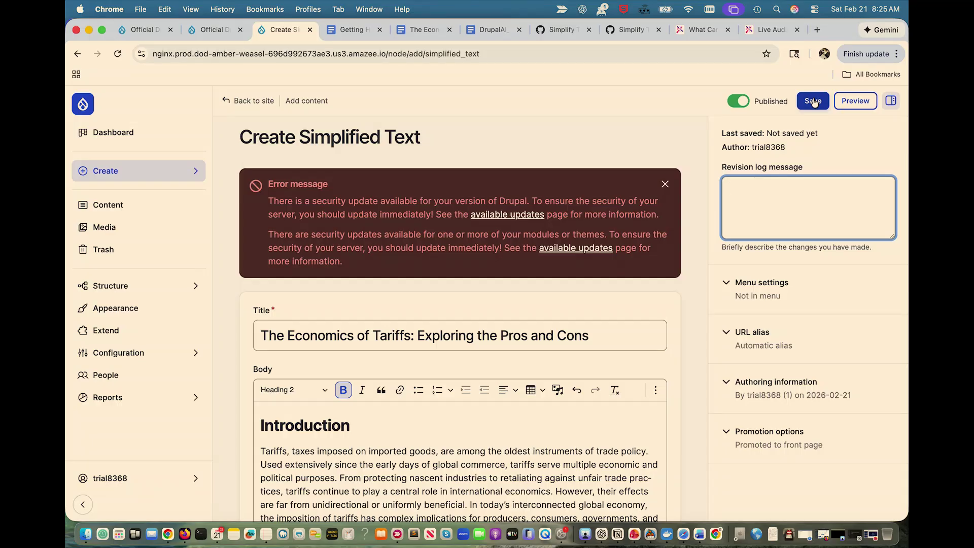
left_click(813, 101)
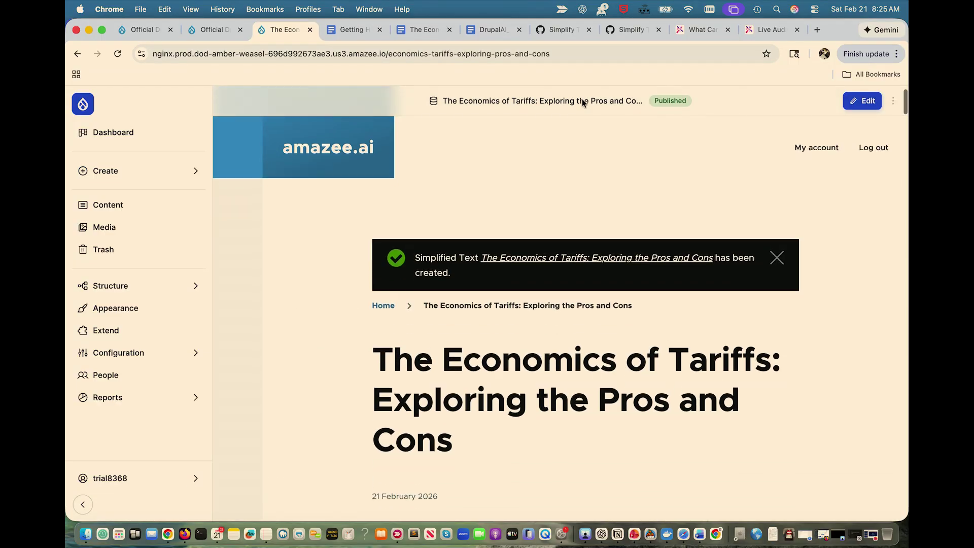
Examine the published tariffs article down to its end, comparing the original Body with the Simplified Title and Simplified Body.
scroll(582, 99, "down", 1)
scroll(583, 99, "down", 2)
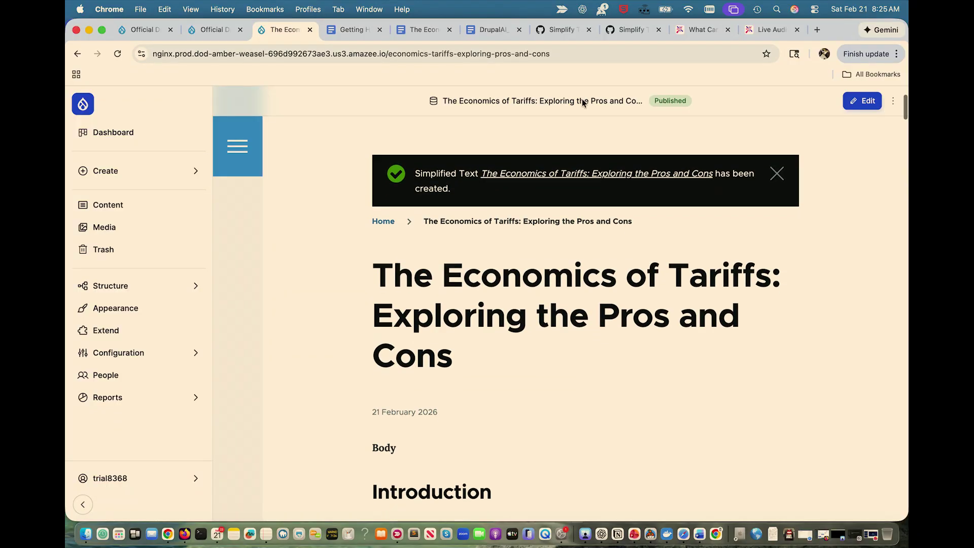
scroll(444, 300, "down", 15)
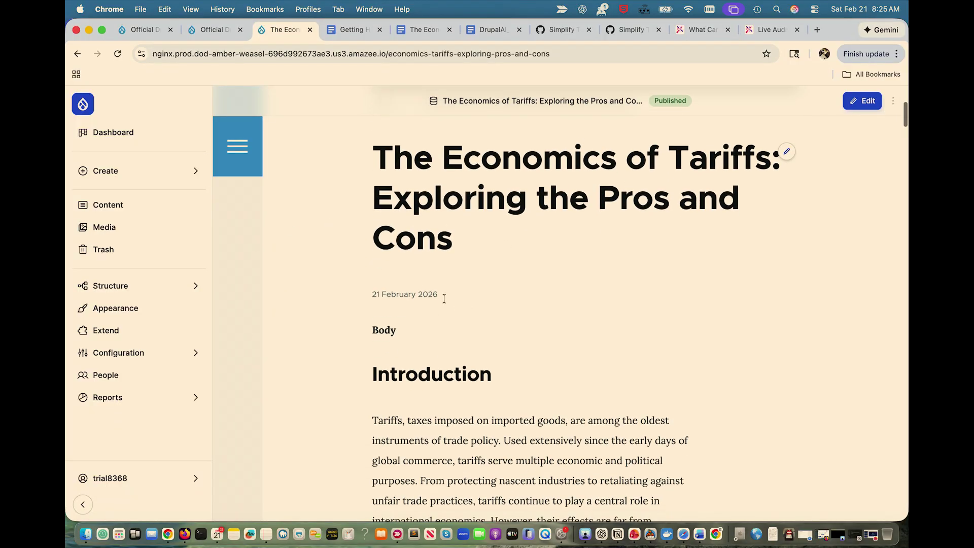
scroll(445, 302, "down", 20)
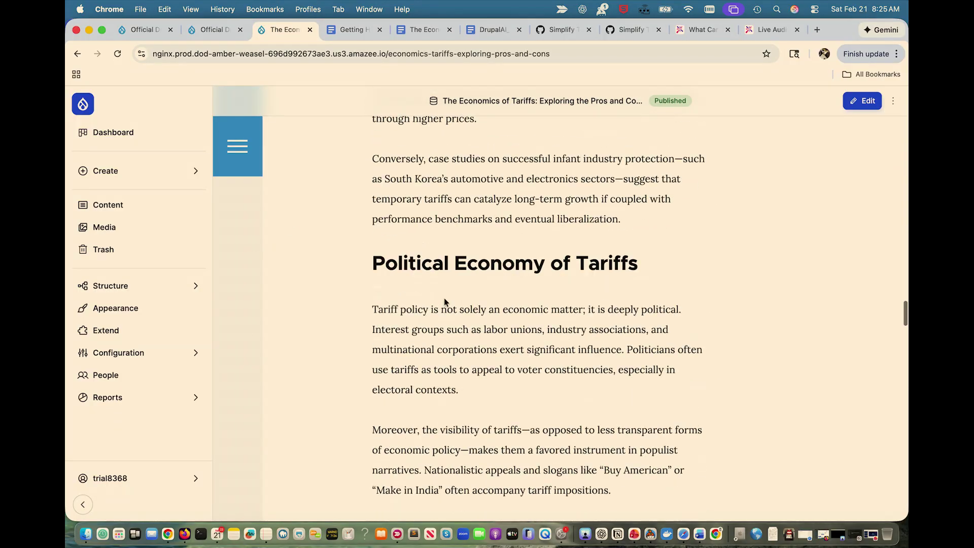
scroll(445, 302, "down", 8)
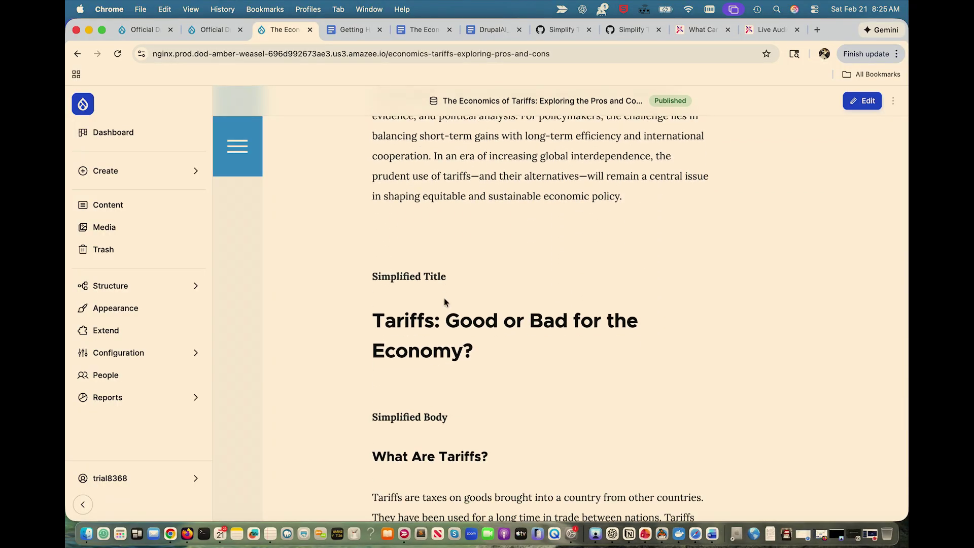
scroll(443, 297, "down", 5)
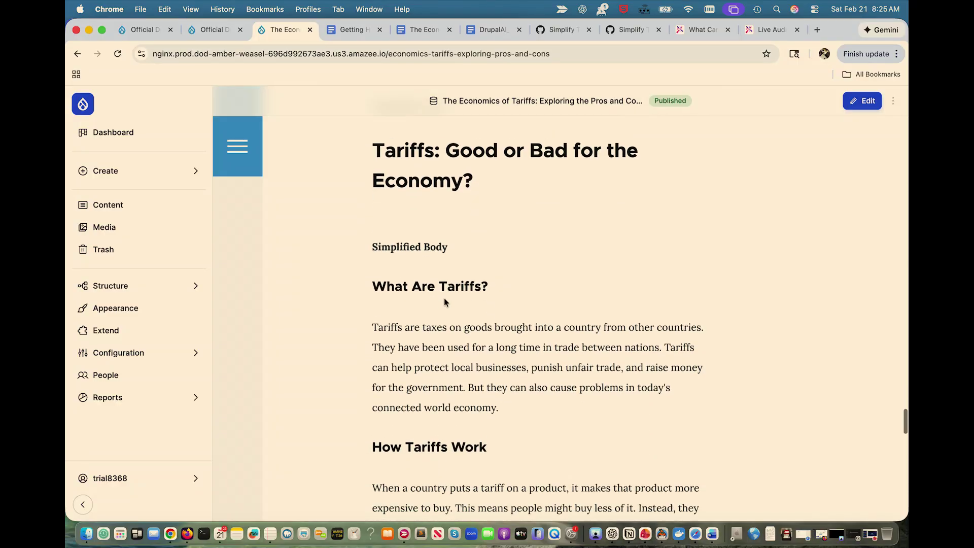
scroll(444, 298, "down", 3)
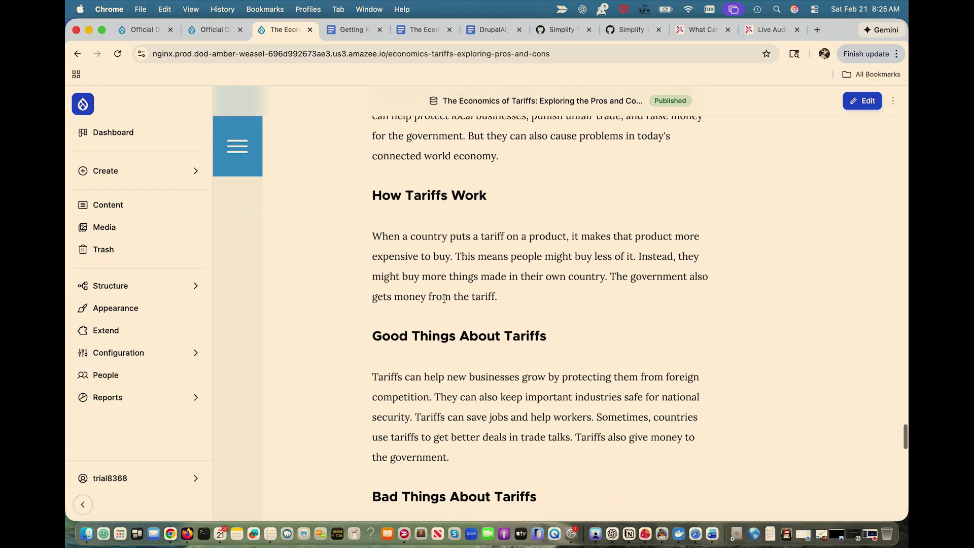
scroll(444, 299, "up", 3)
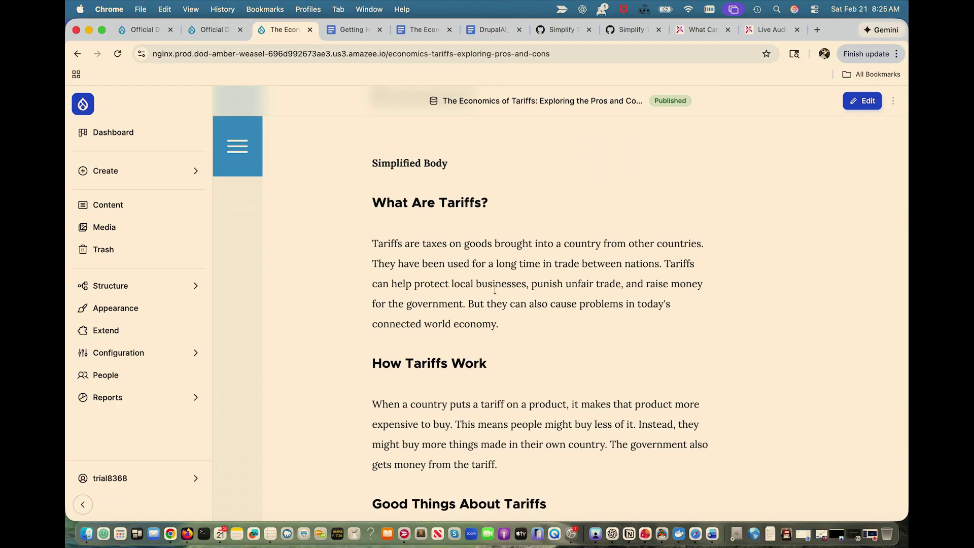
scroll(495, 290, "down", 1)
scroll(494, 289, "down", 6)
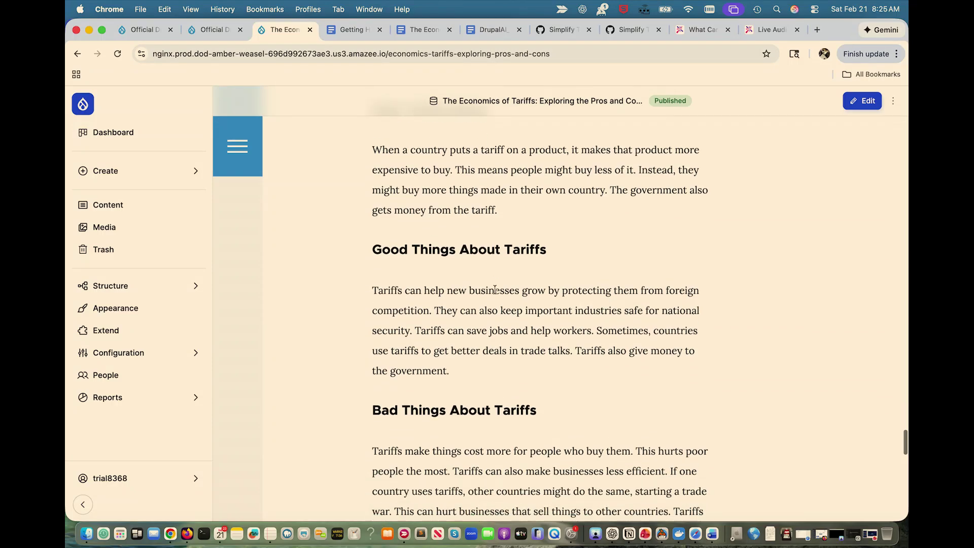
scroll(495, 289, "down", 12)
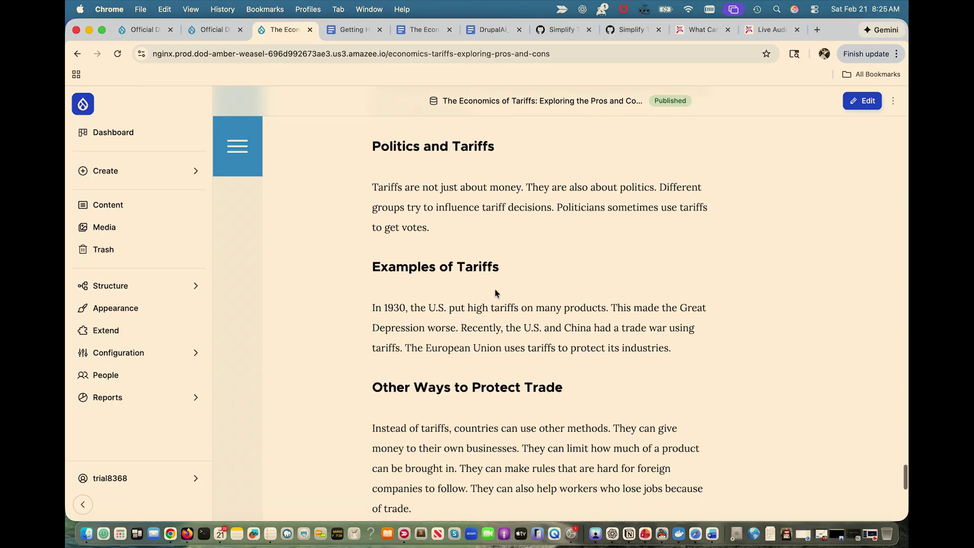
scroll(496, 290, "down", 3)
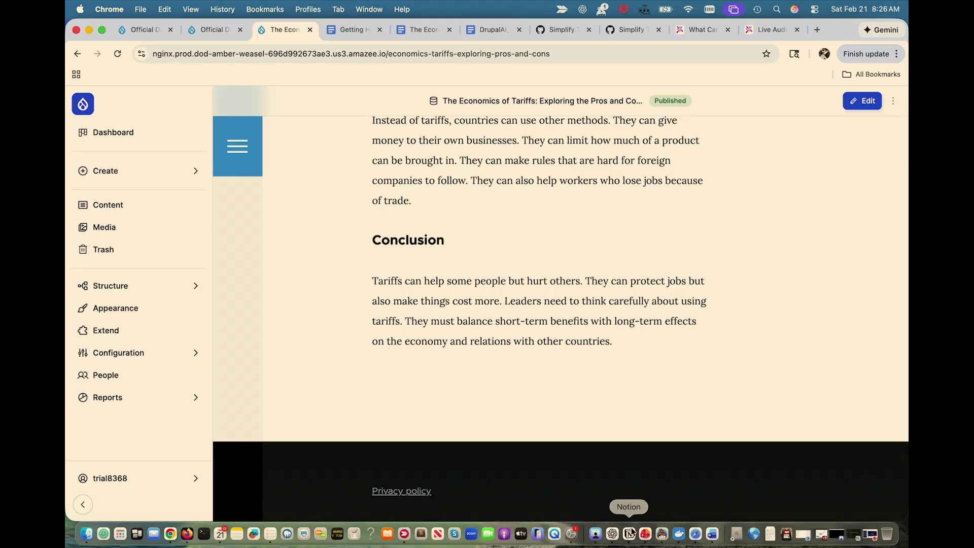
Switch to the PowerPoint presentation, play the slide show from the start and advance to the Group Brainstorm slide.
left_click(645, 533)
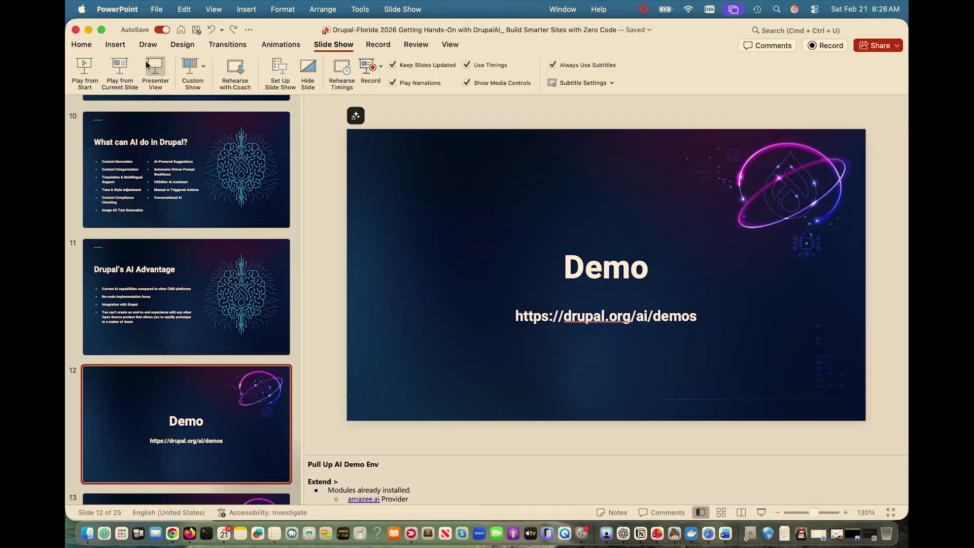
left_click(84, 68)
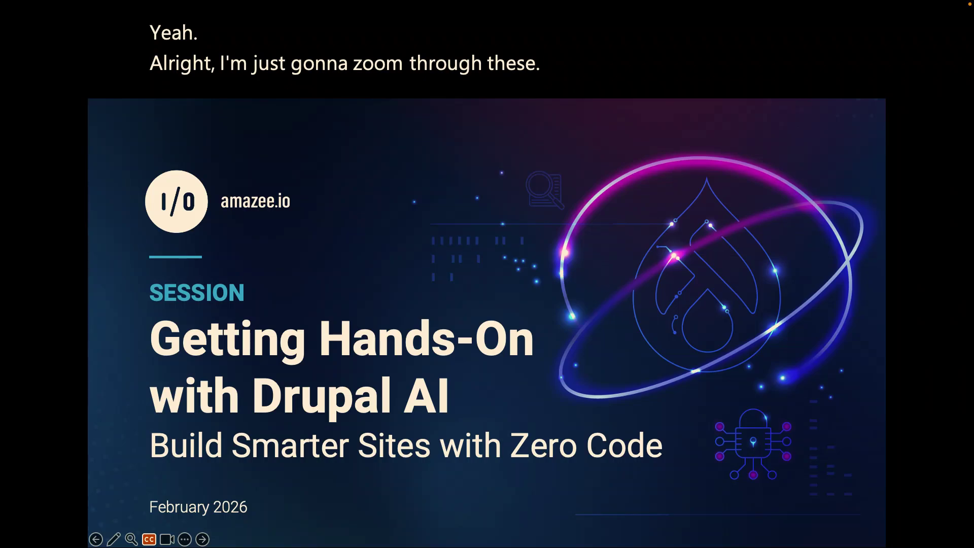
key("Right")
key("Right")
key("Right")
key("Right")
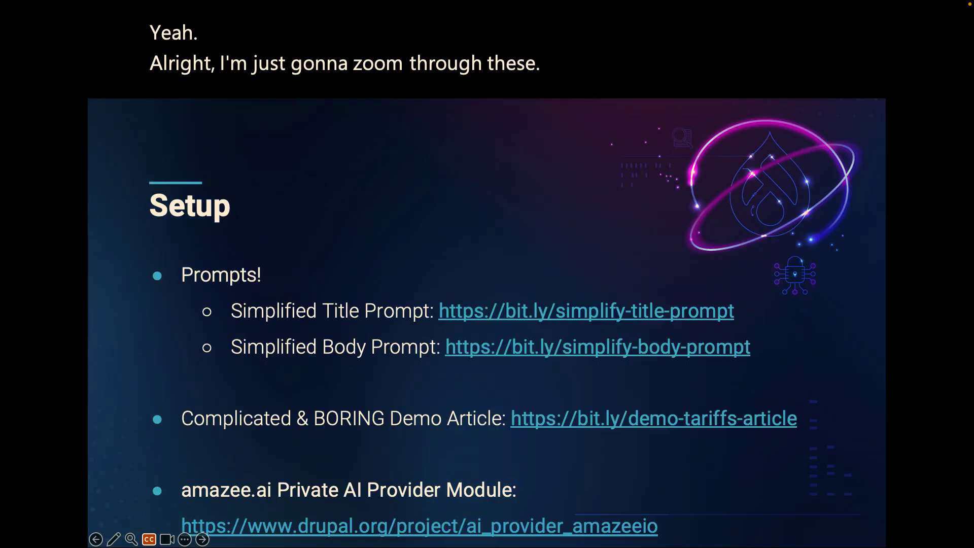
key("Right")
key("Right")
key("Right")
key("Right")
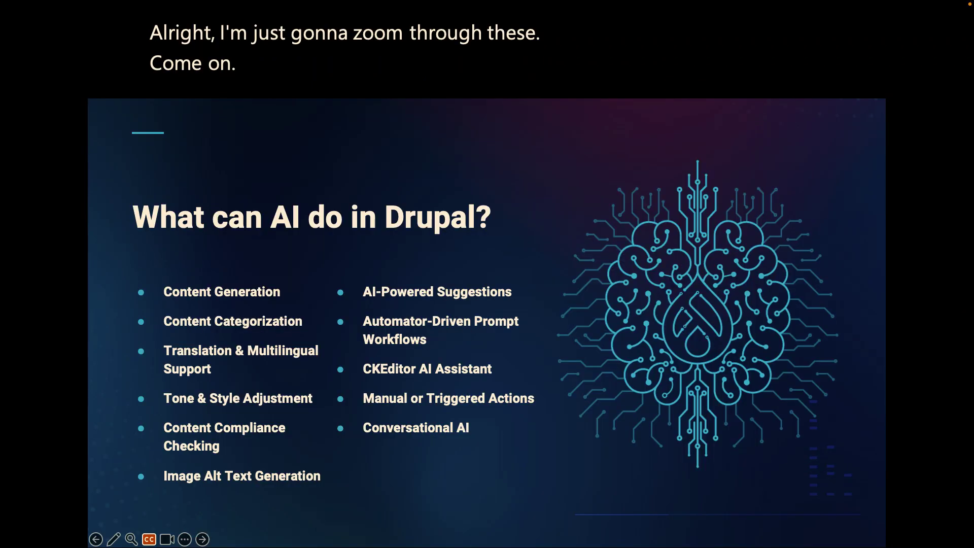
key("Right")
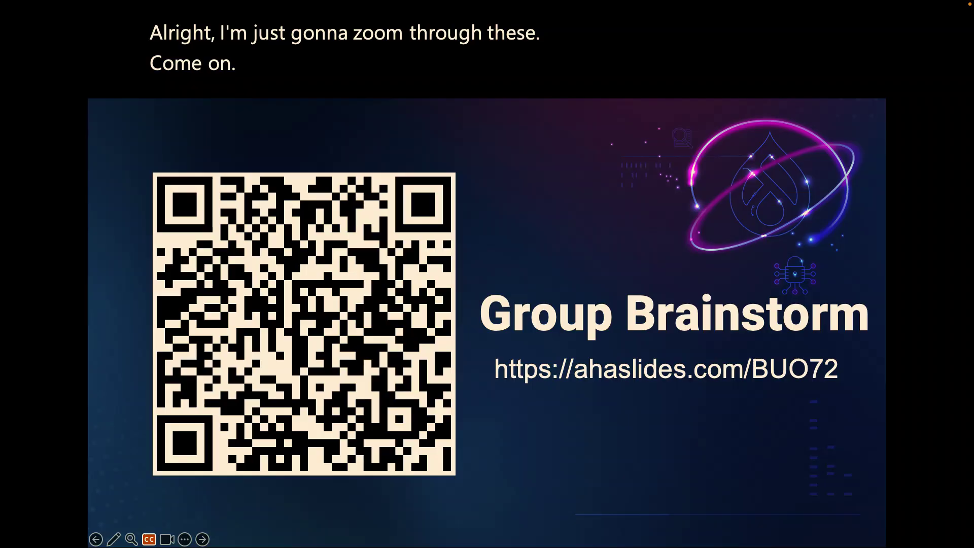
key("Left")
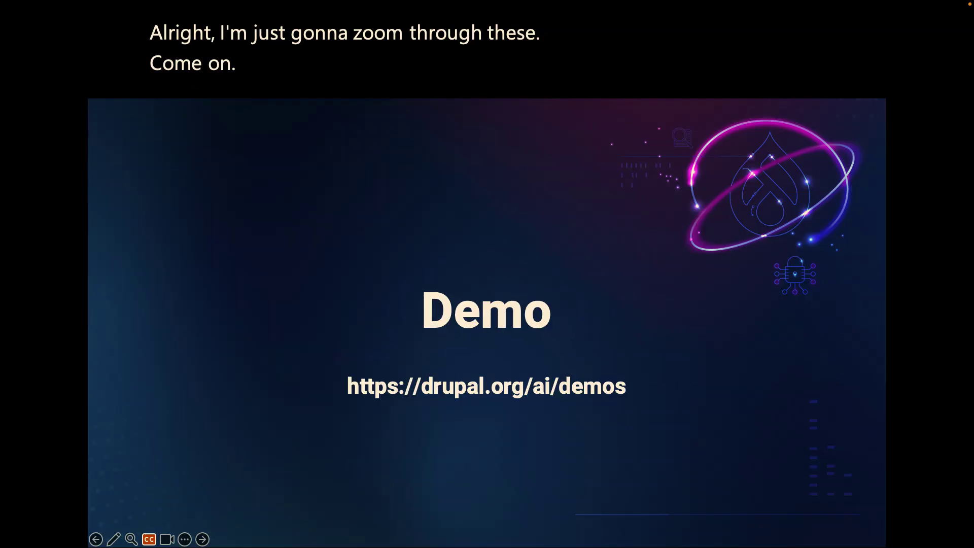
key("Right")
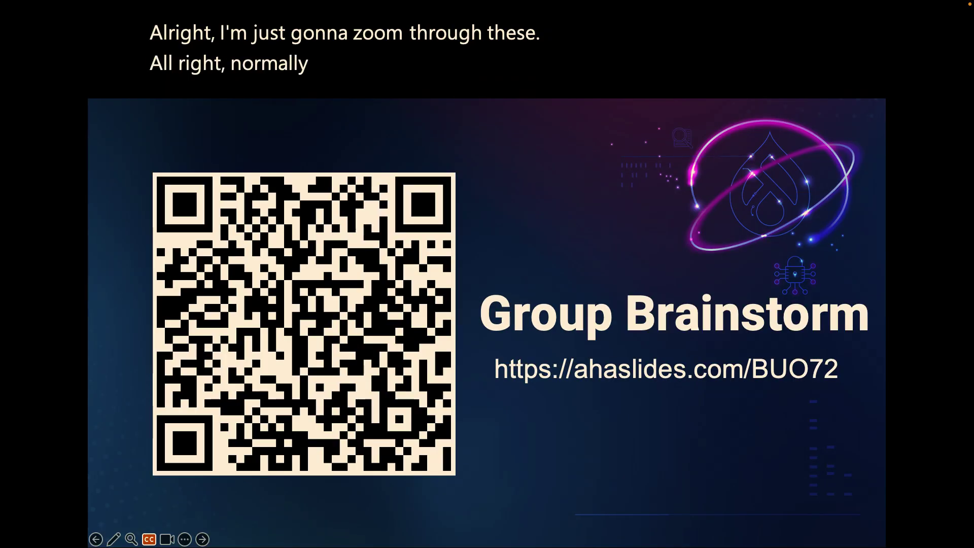